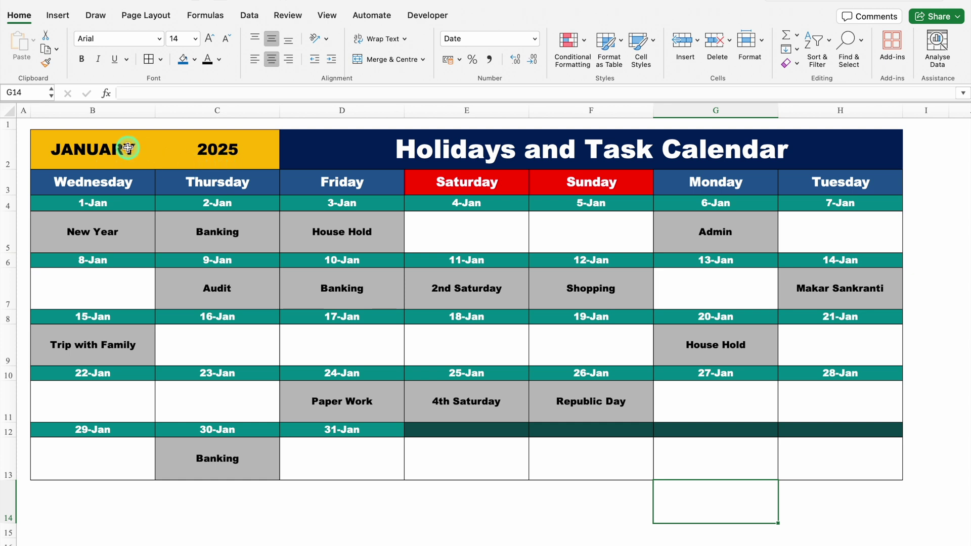
View the month choices in B2 and the year choices in C2 of the finished calendar
left_click(128, 149)
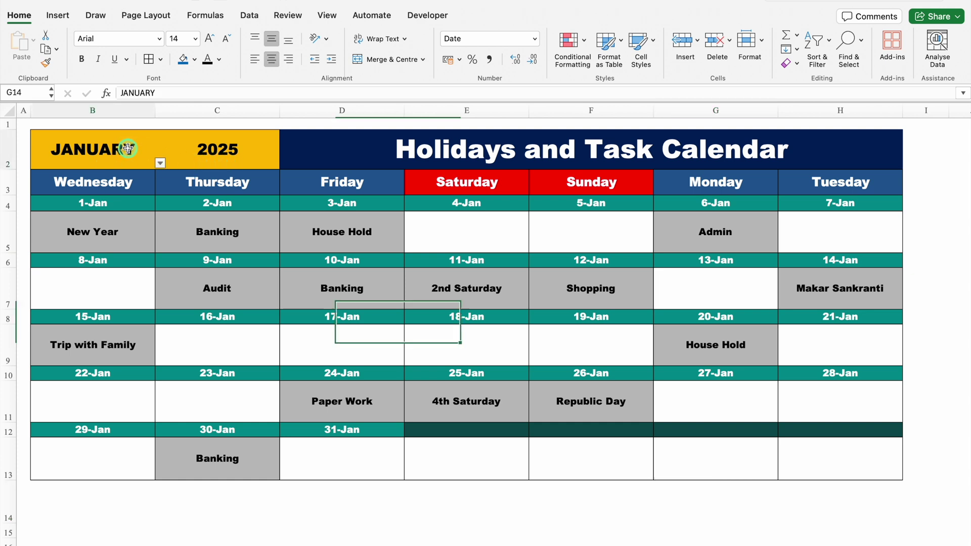
left_click(161, 163)
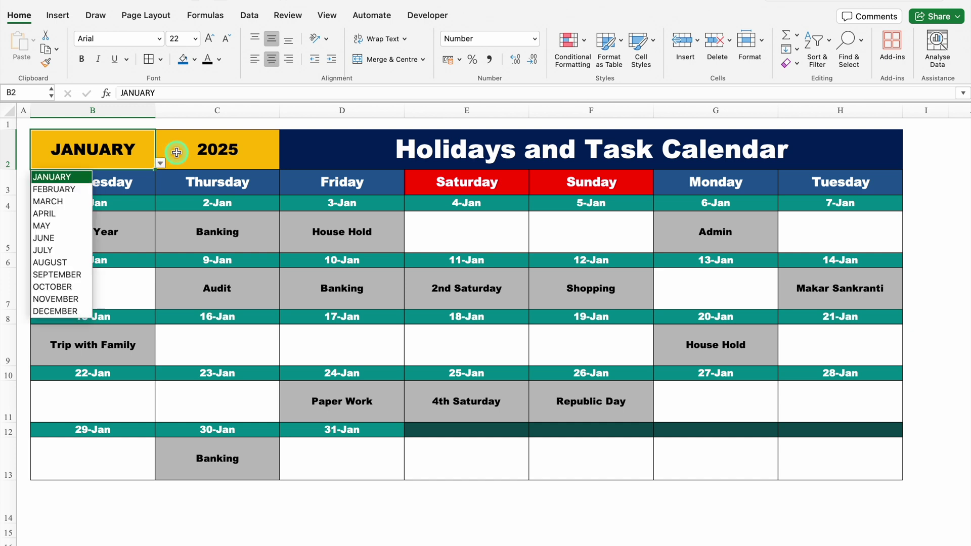
left_click(175, 151)
left_click(286, 163)
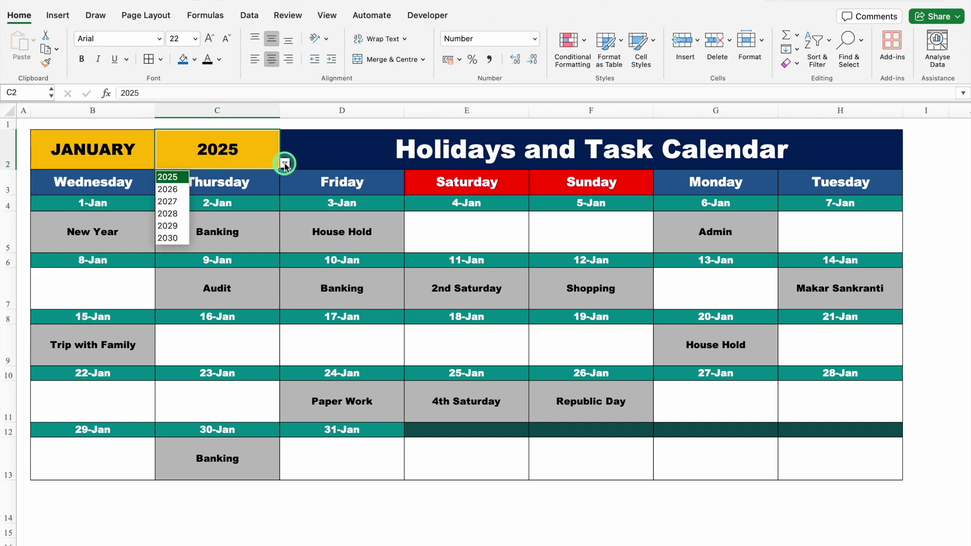
left_click(260, 155)
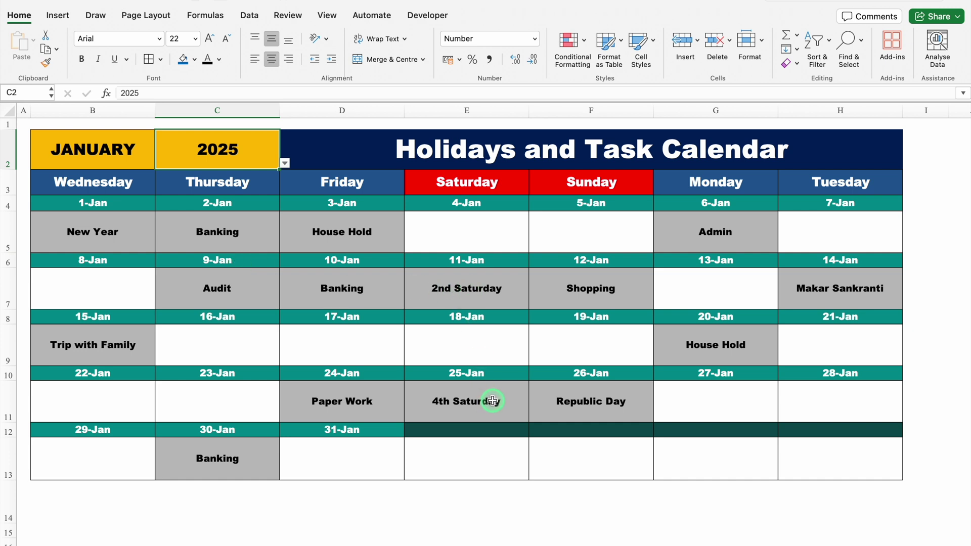
Preview the calendar for February and March 2025, and set the month back to JANUARY
left_click(101, 152)
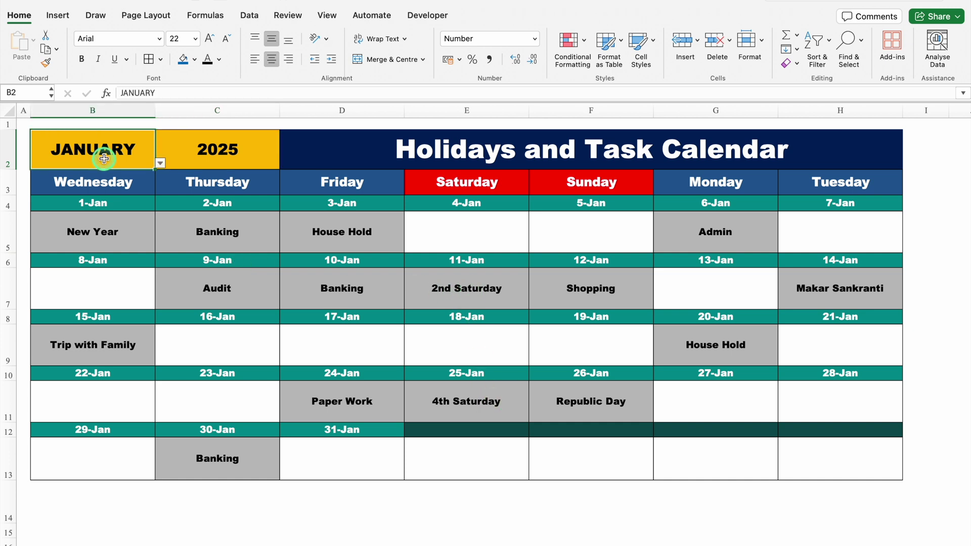
left_click(161, 164)
left_click(89, 188)
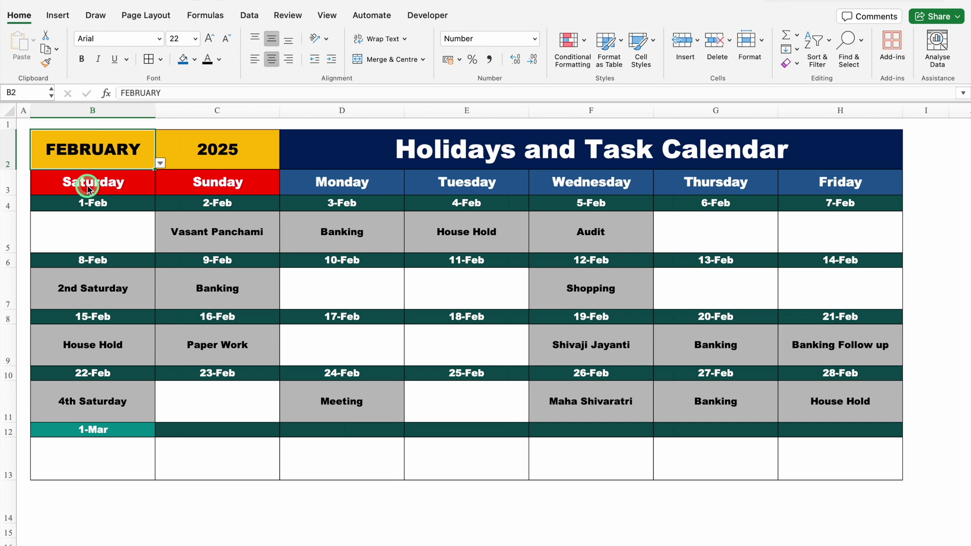
left_click(160, 163)
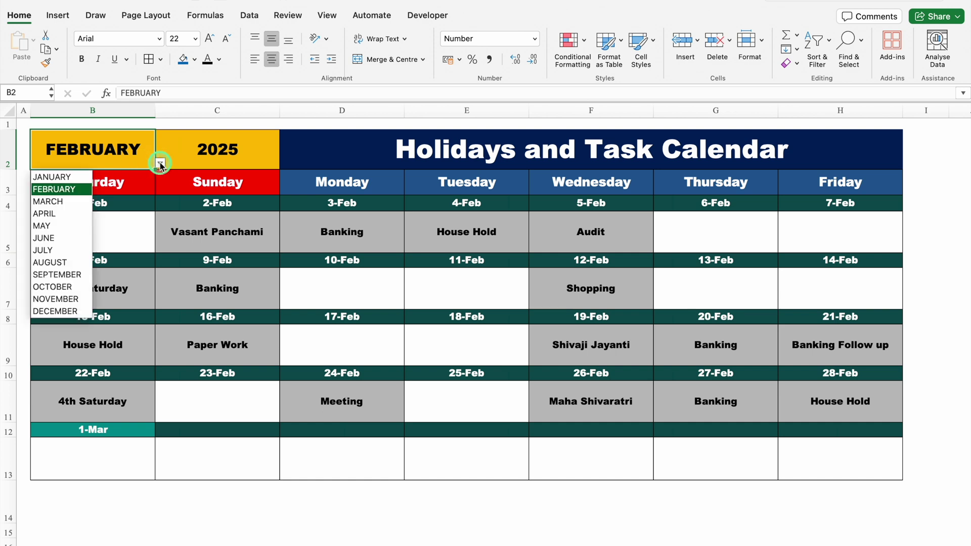
left_click(72, 202)
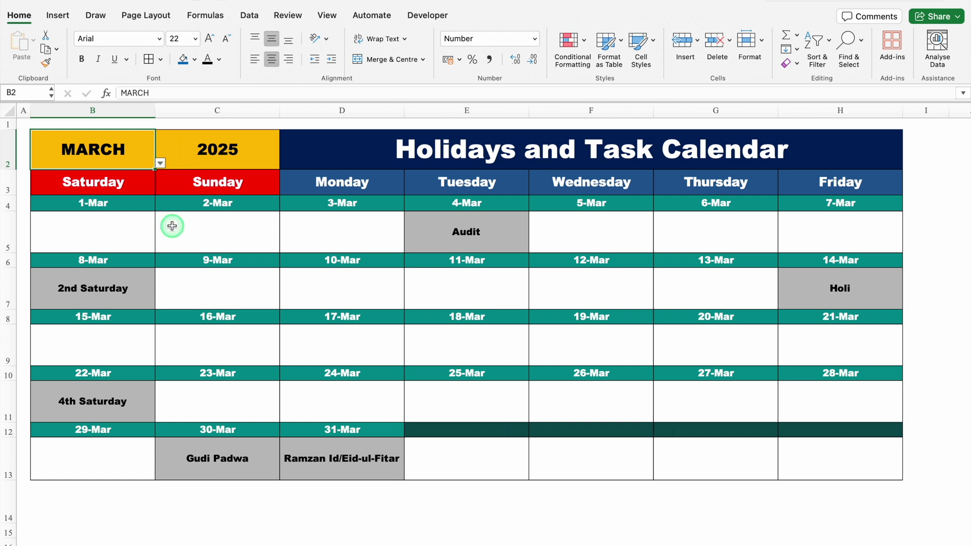
left_click(160, 163)
left_click(71, 179)
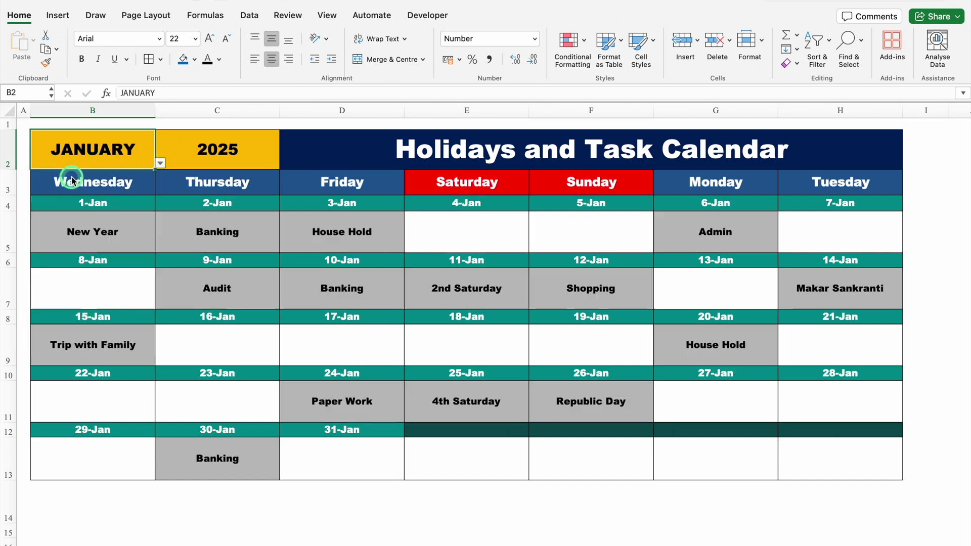
Preview the calendar for January 2026 and set the year back to 2025
left_click(225, 150)
left_click(284, 163)
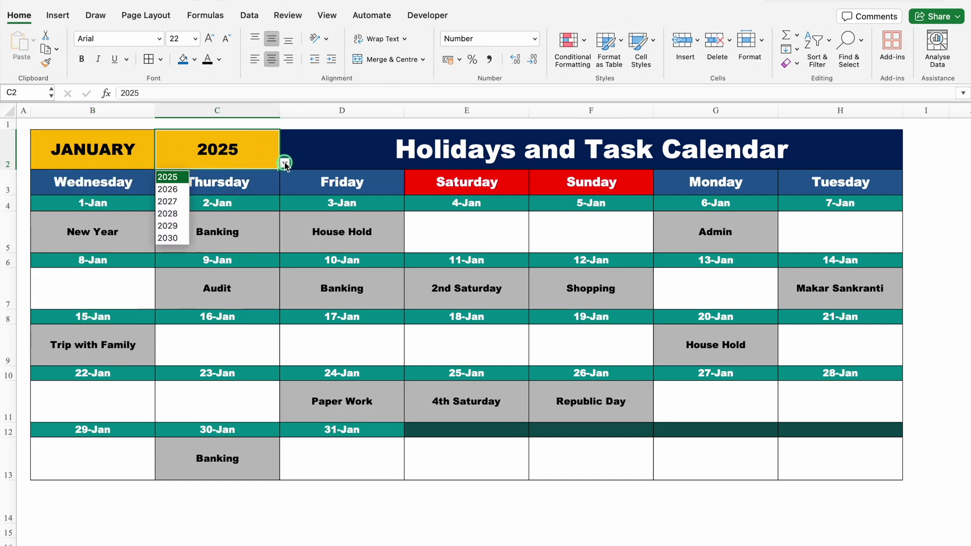
left_click(182, 189)
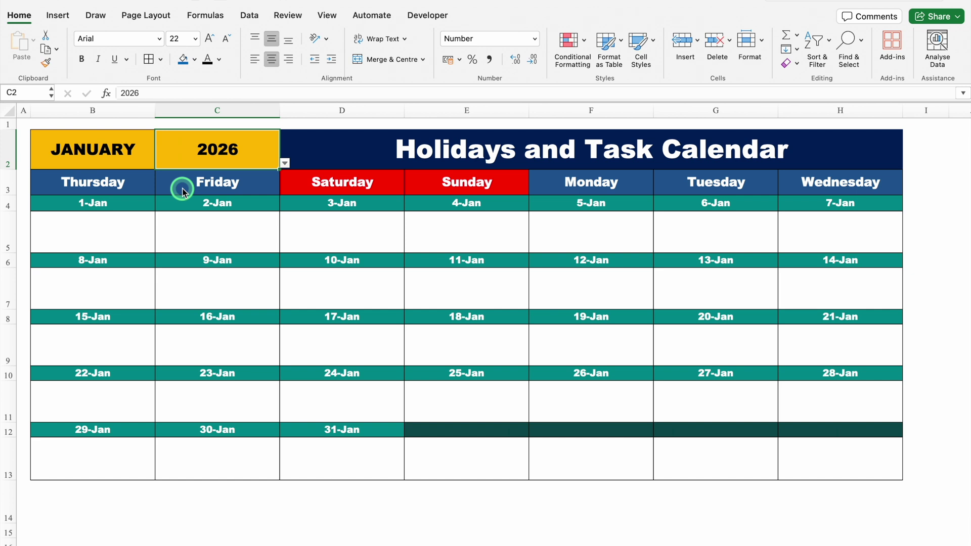
left_click(285, 163)
left_click(168, 177)
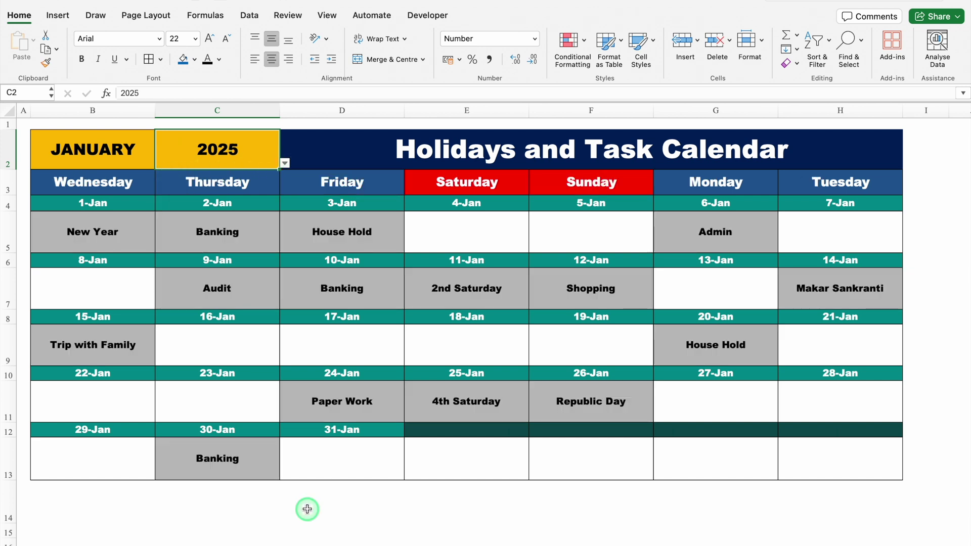
Open the sheet with the holiday and task lists and fill the New Year row, B27:C27, with gold
left_click(120, 541)
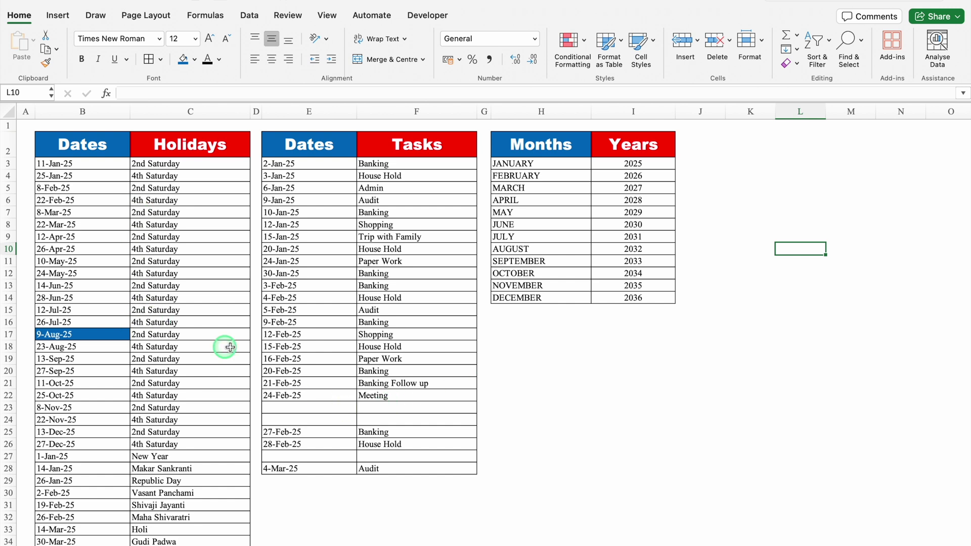
left_click_drag(93, 456, 142, 457)
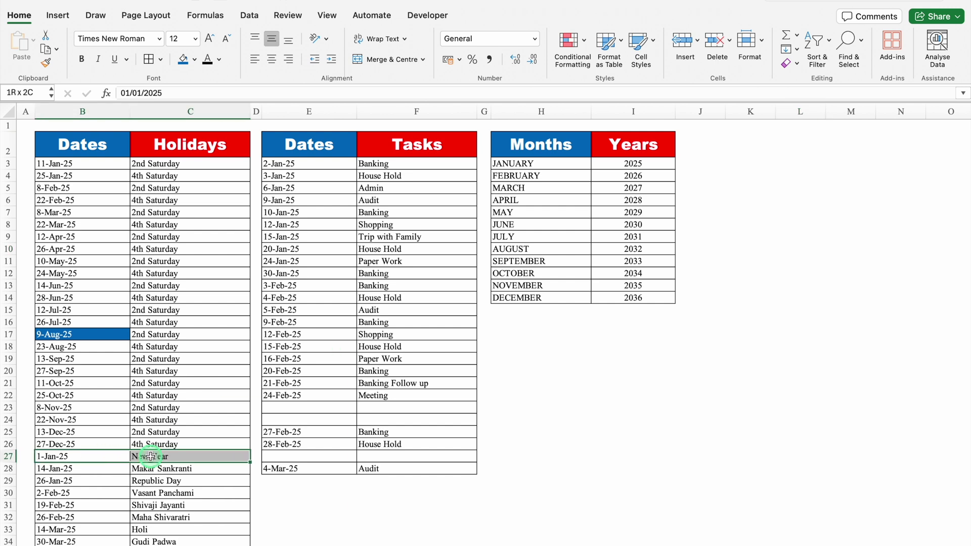
left_click(194, 59)
left_click(213, 207)
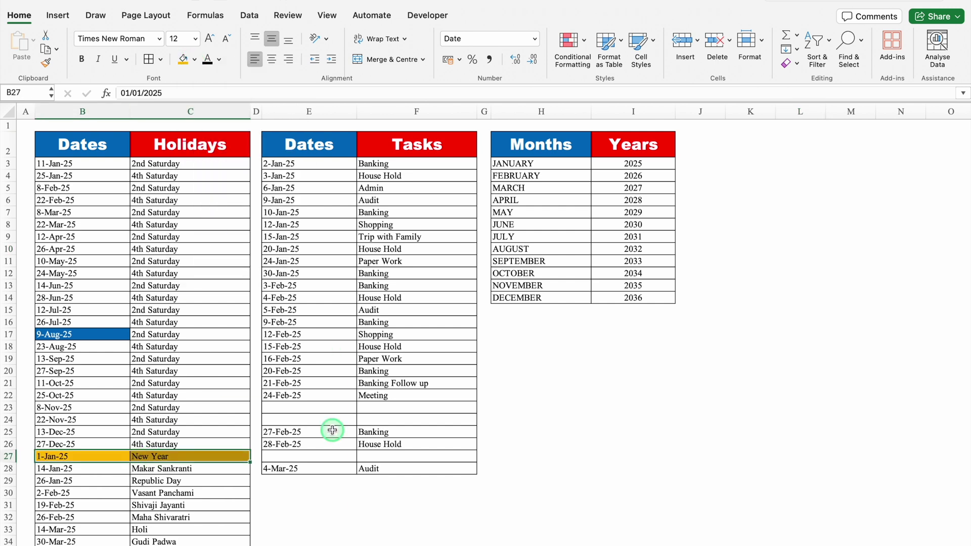
Enter the dates 1/1/25 and 2/1/25 in the empty task Dates cells E23 and E24
left_click(311, 409)
type("1/")
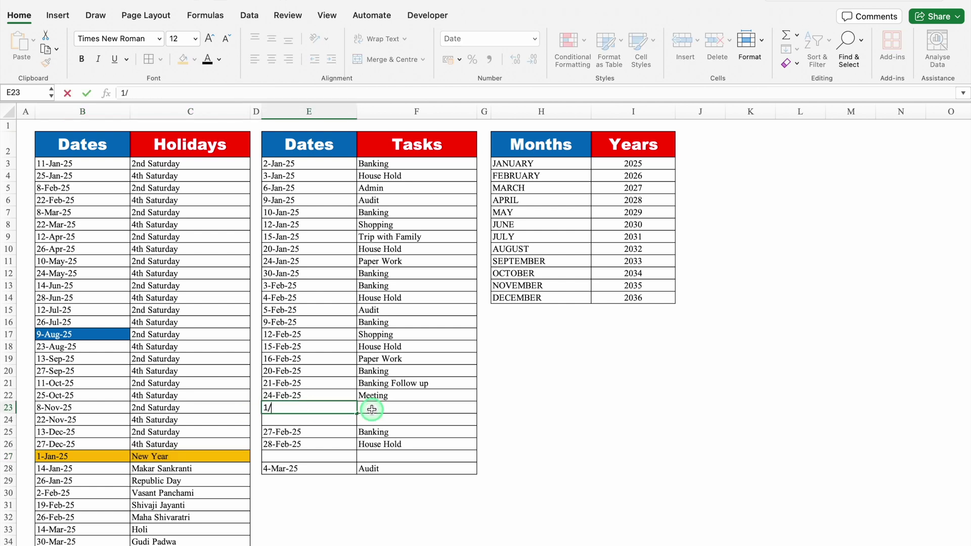
type("1/25")
key("Return")
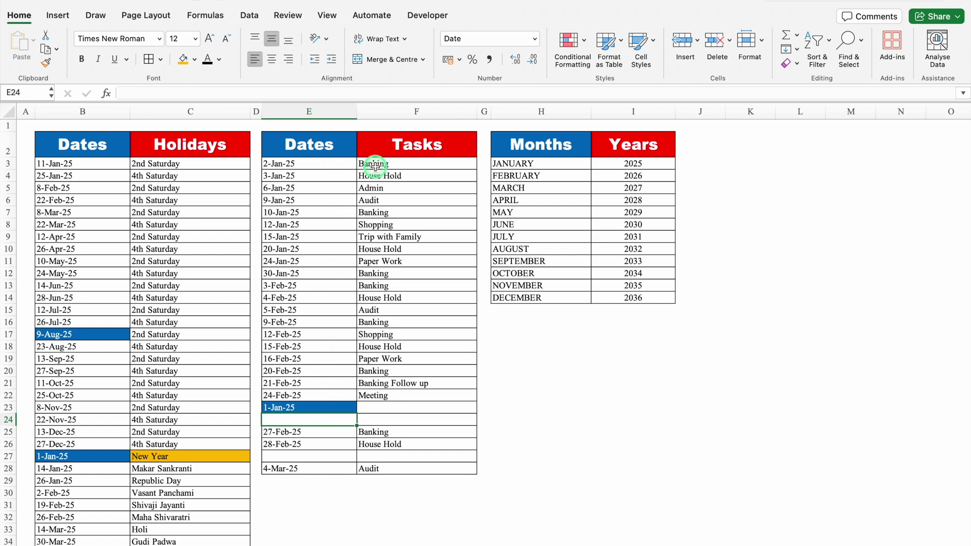
type("2/")
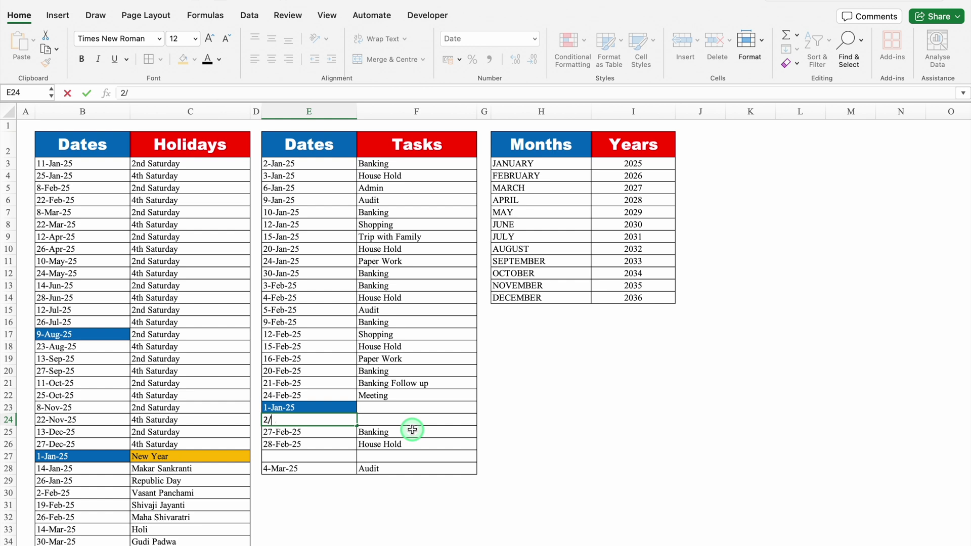
type("1/25")
key("Return")
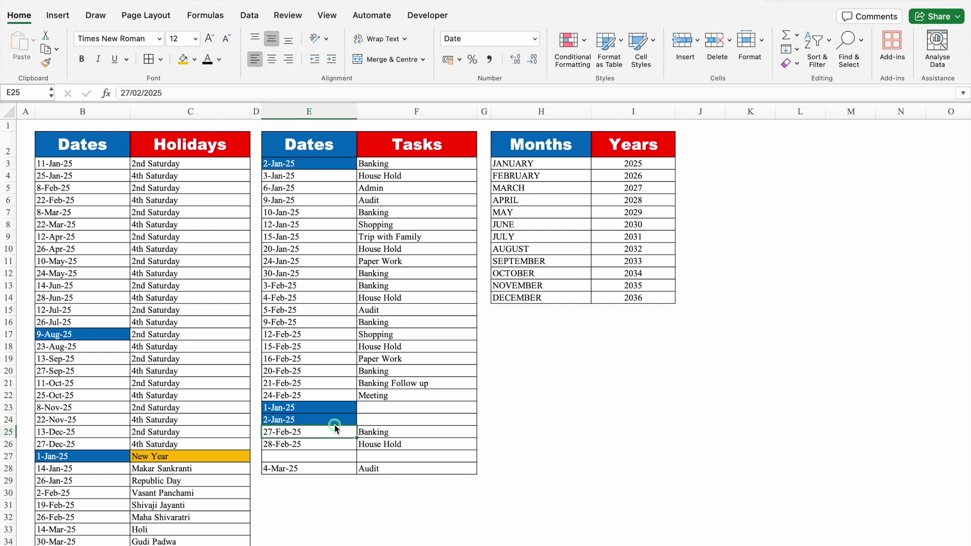
left_click(333, 409)
left_click(331, 177)
left_click(388, 499)
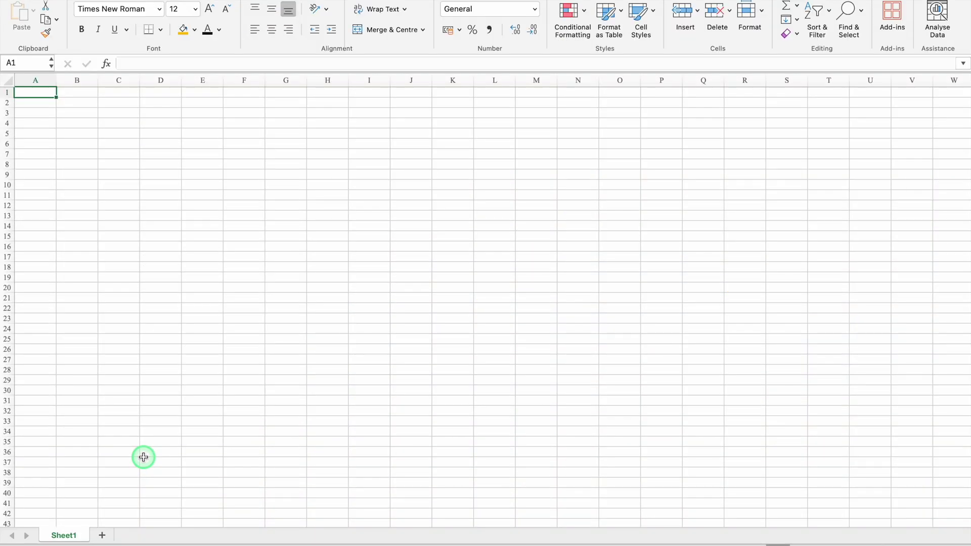
Rename Sheet1 in the new workbook as Settings
double_click(76, 535)
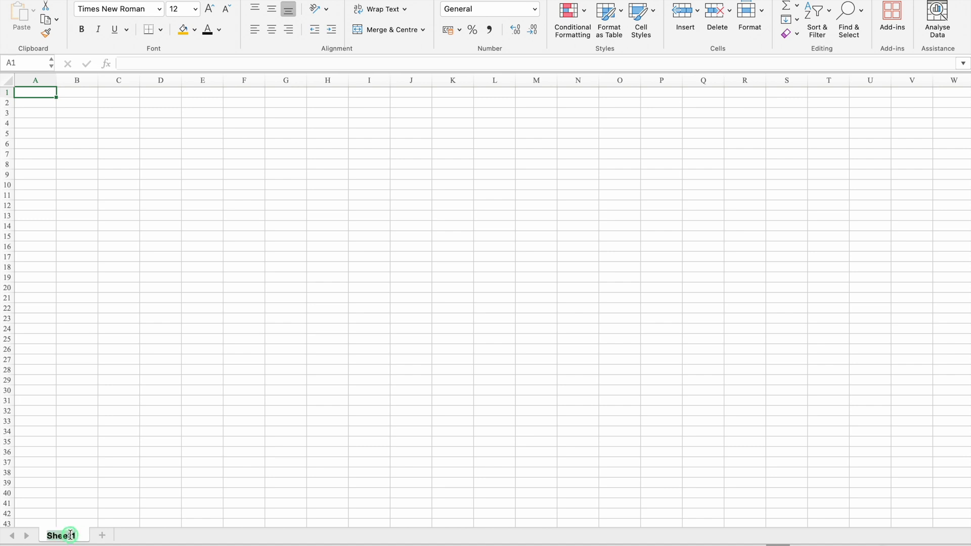
type("Settings")
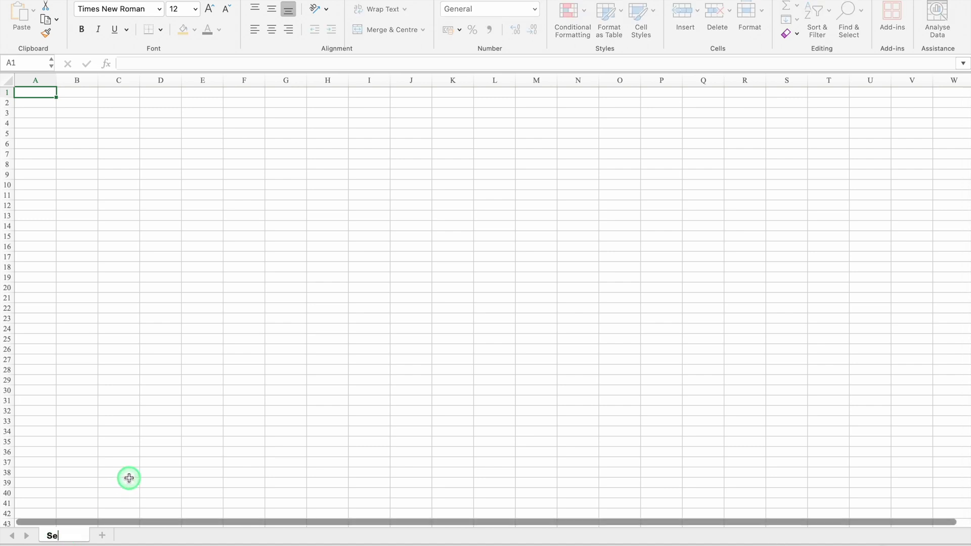
left_click(128, 431)
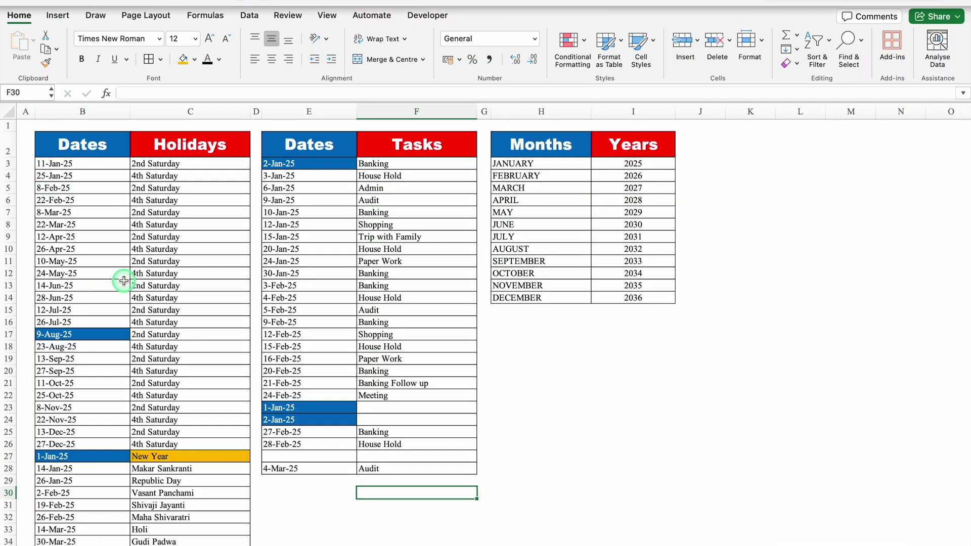
Copy the entire holidays and tasks sheet from the finished workbook and paste it over the new Settings sheet
left_click(9, 112)
key("ctrl+c")
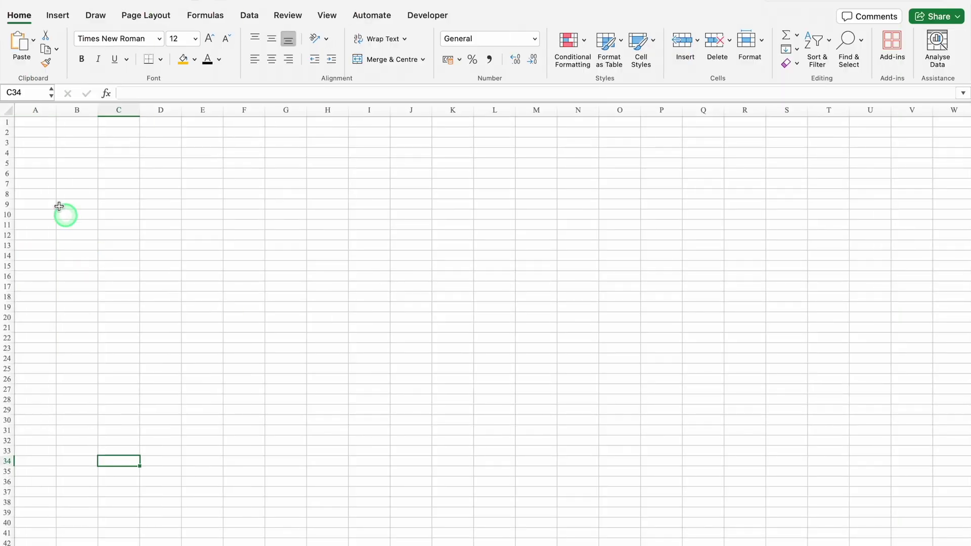
left_click(5, 113)
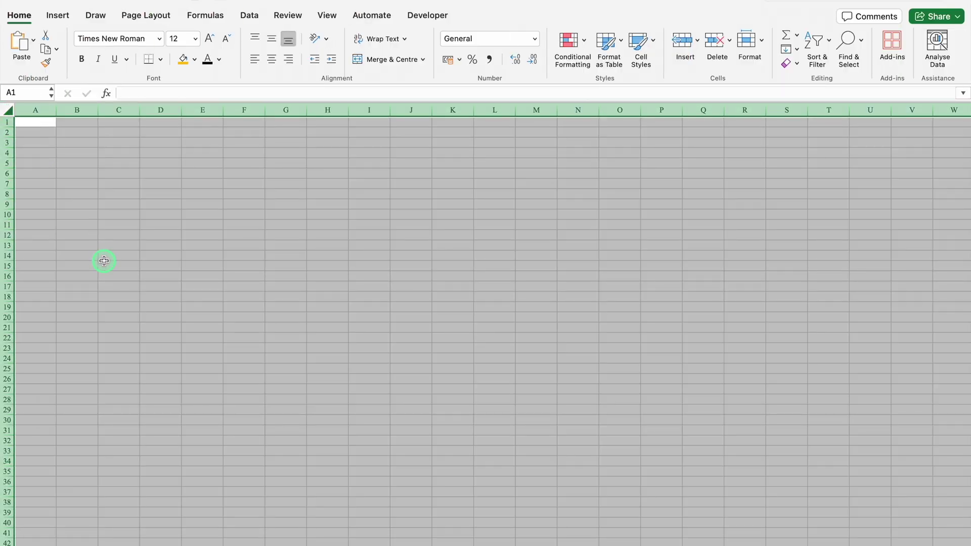
key("super+v")
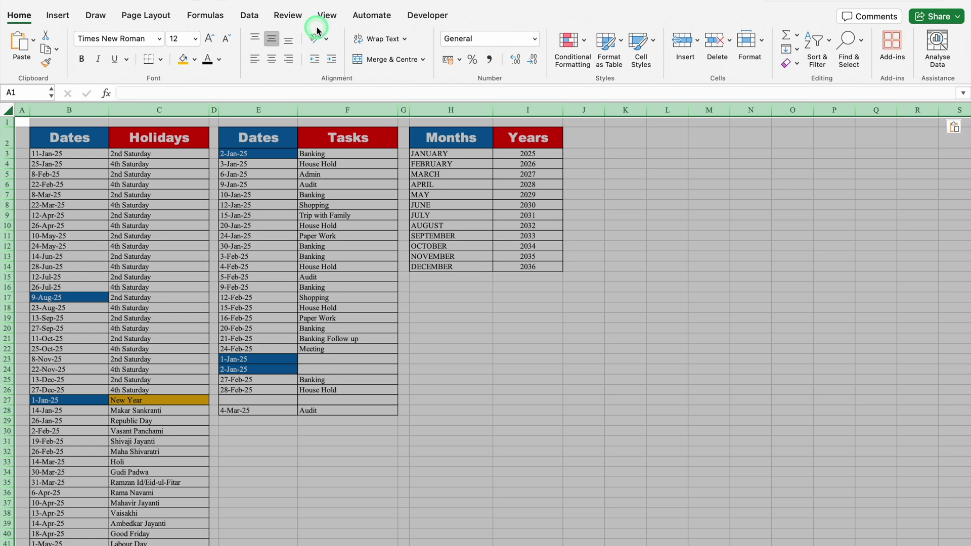
Hide the gridlines on the new Settings sheet
left_click(324, 16)
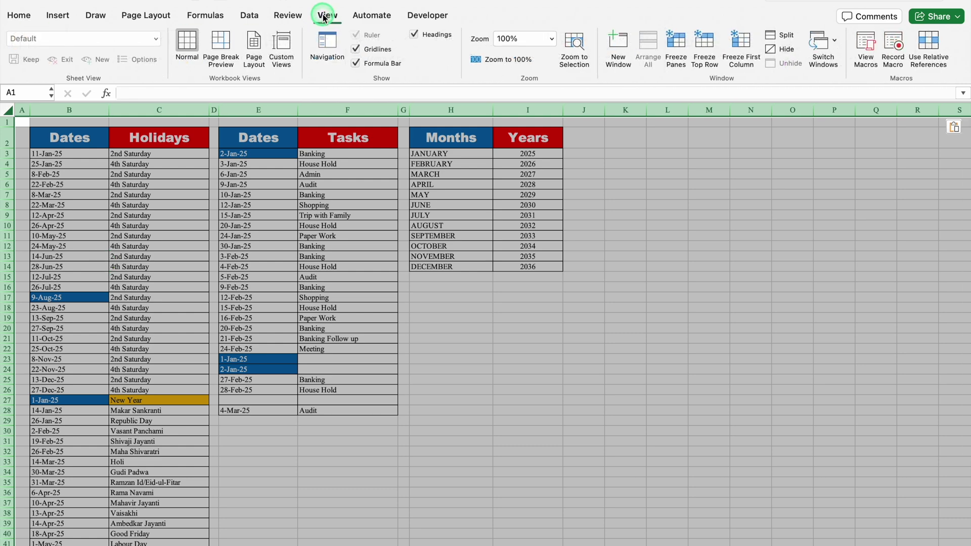
left_click(355, 50)
left_click(451, 308)
scroll(259, 452, "up", 2)
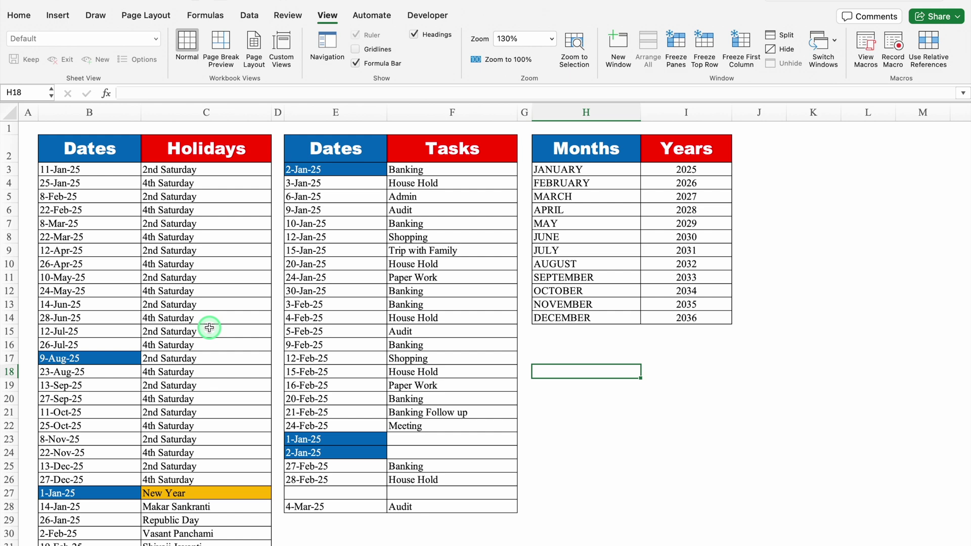
Examine the Holidays list from the Saturday entries down through the named holidays beginning with New Year
left_click(234, 485)
key("Down")
key("Down")
key("Down")
key("Down")
key("Down")
key("Down")
key("Down")
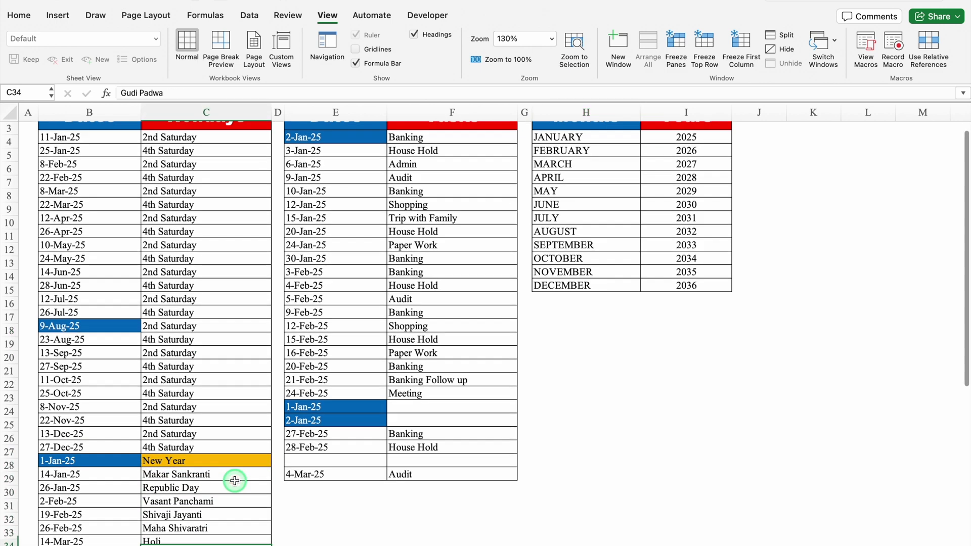
scroll(234, 481, "down", 5)
left_click(205, 302)
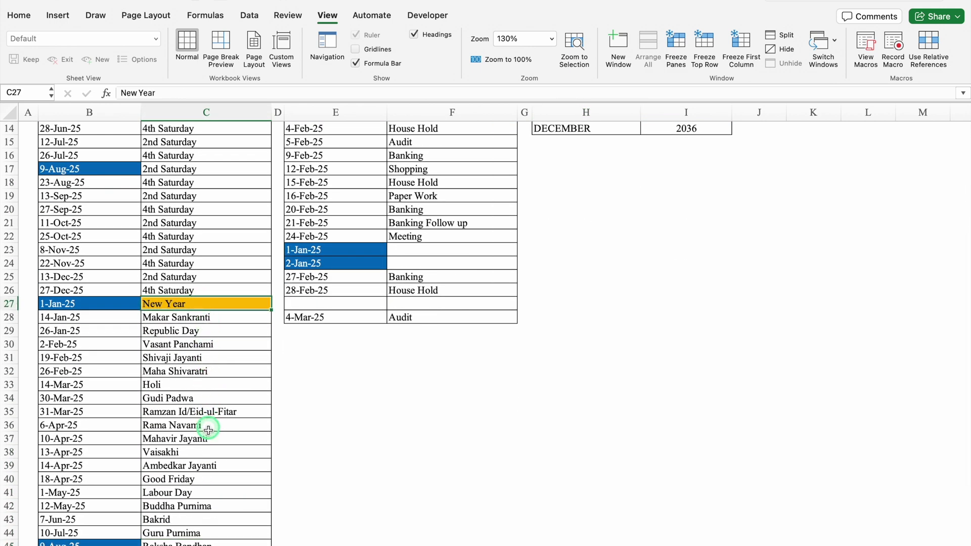
left_click_drag(964, 308, 964, 195)
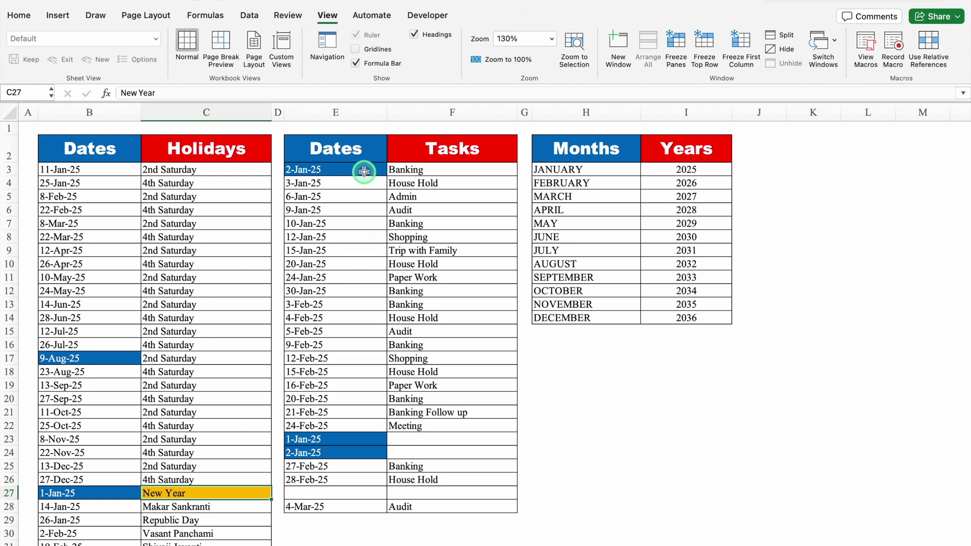
Clear all entries under the task Dates and Tasks headings, E3:F28, and enter 1/1/25 as the first task date in E3
mouse_move(365, 170)
left_mouse_down()
mouse_move(447, 361)
mouse_move(449, 506)
left_mouse_up()
key("Delete")
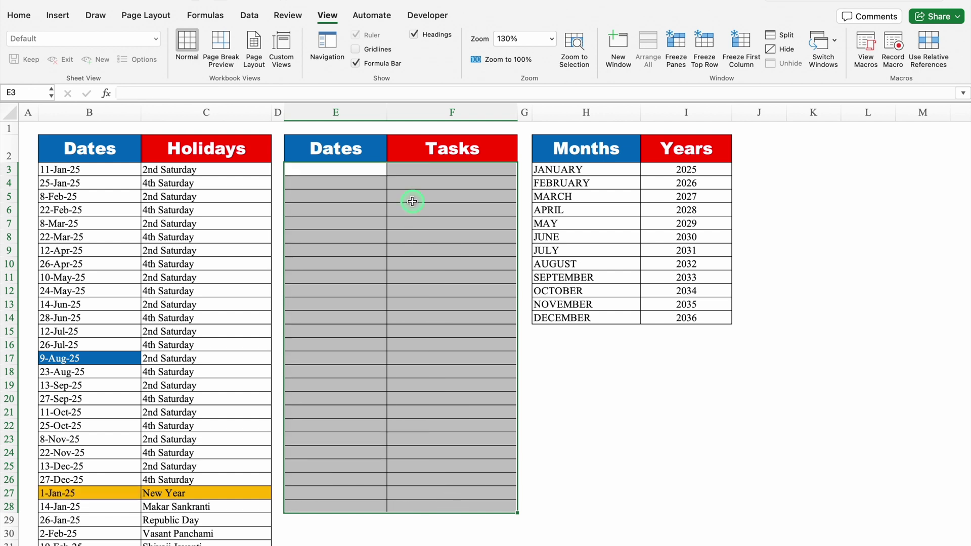
left_click(358, 175)
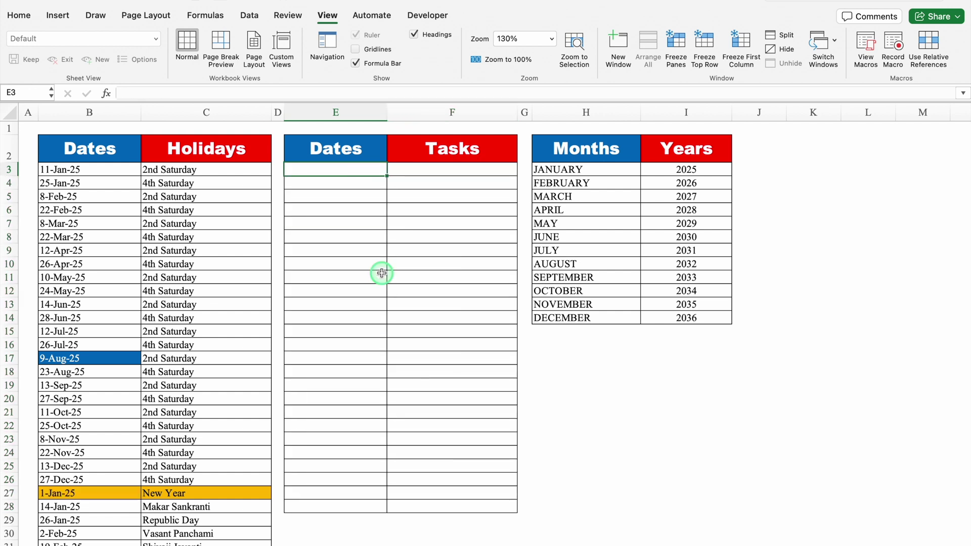
type("1/1/25")
key("Return")
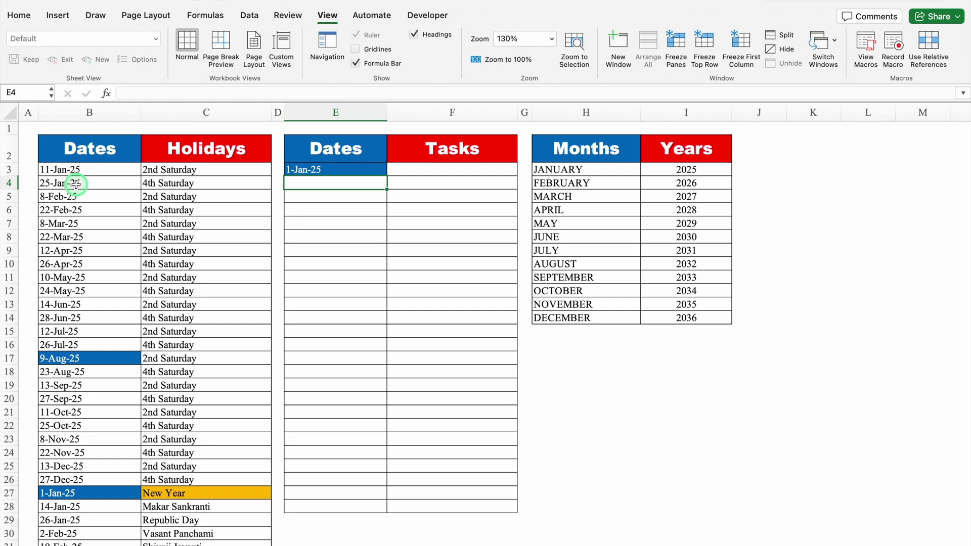
Clear the conditional formatting rules from the entire Settings sheet
left_click(8, 114)
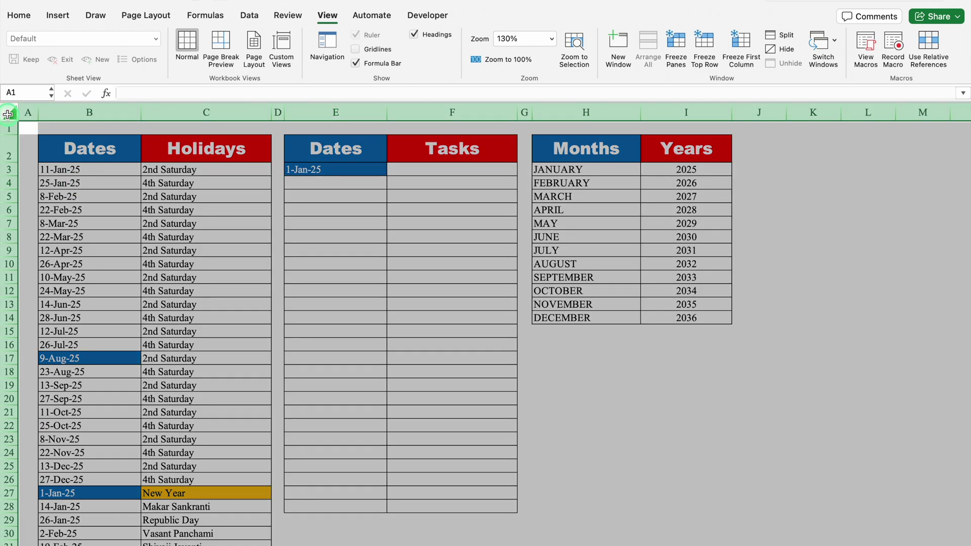
left_click(18, 16)
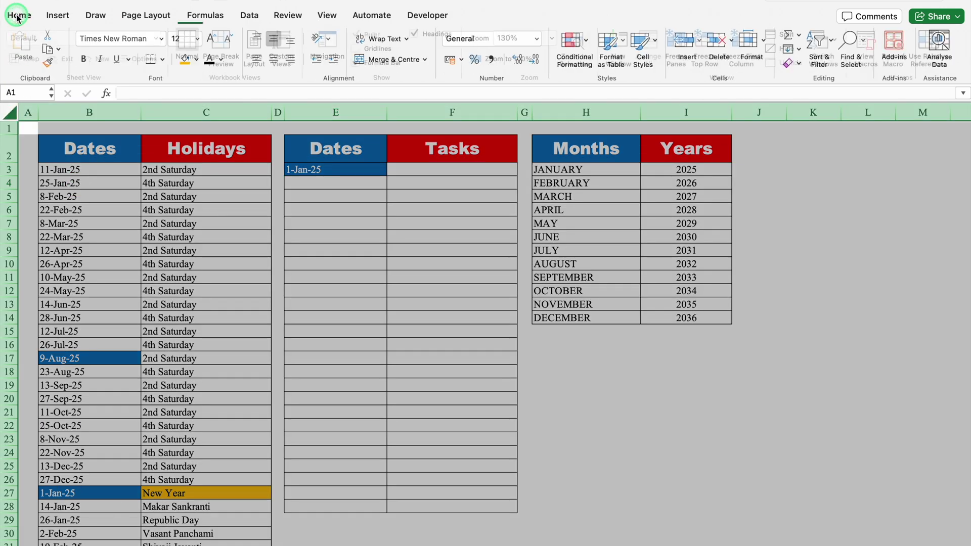
left_click(584, 44)
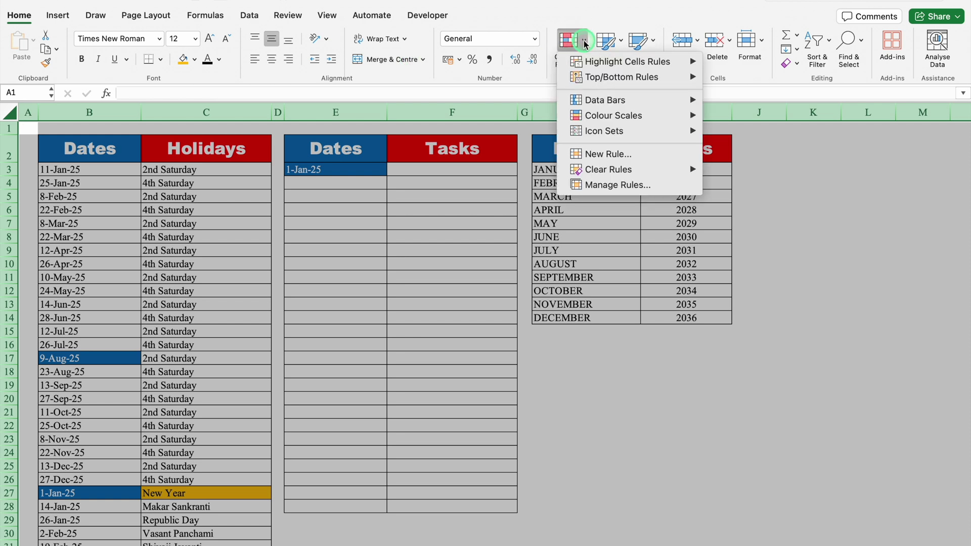
left_click(633, 170)
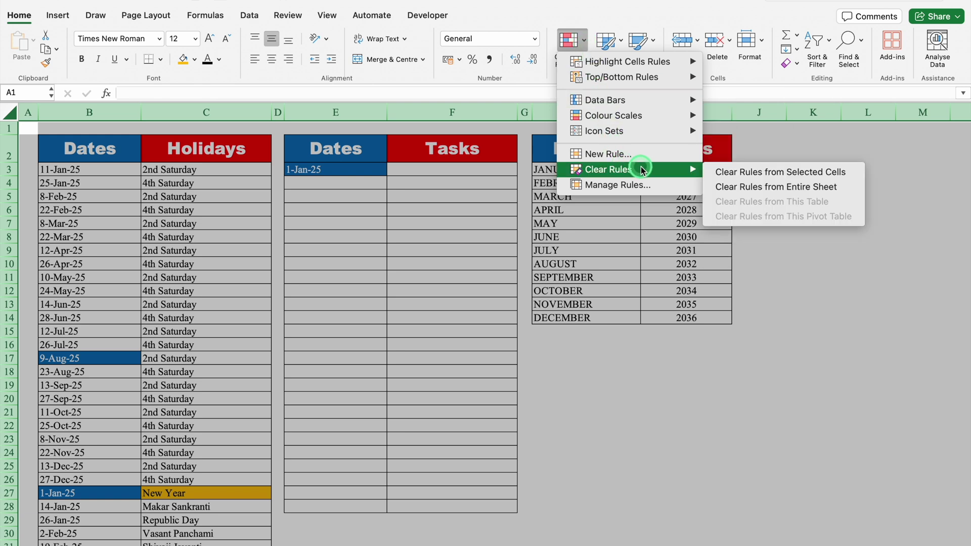
left_click(757, 191)
Delete the task date in E3
left_click(366, 181)
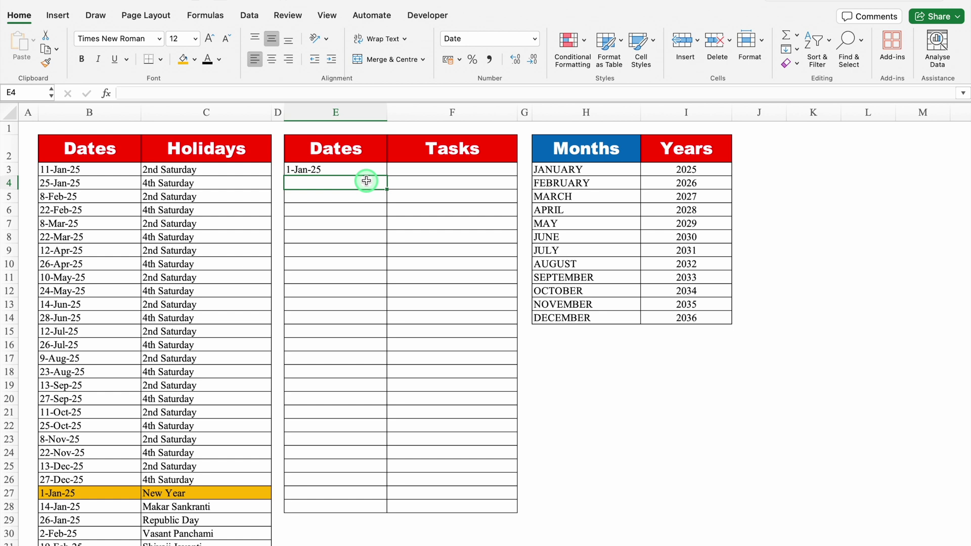
key("Up")
key("Delete")
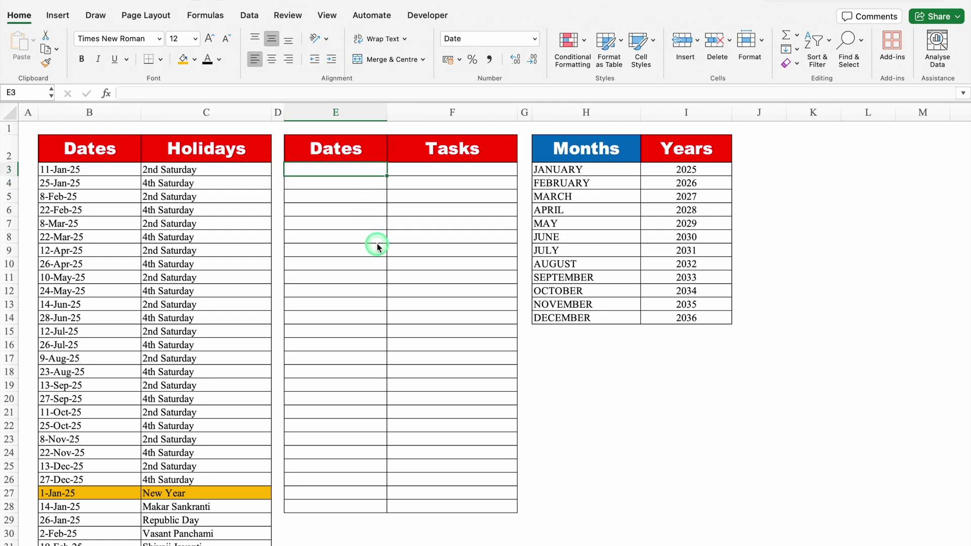
Select both Dates columns, B and E, and start a Duplicate Values highlight rule for them
left_click(104, 116)
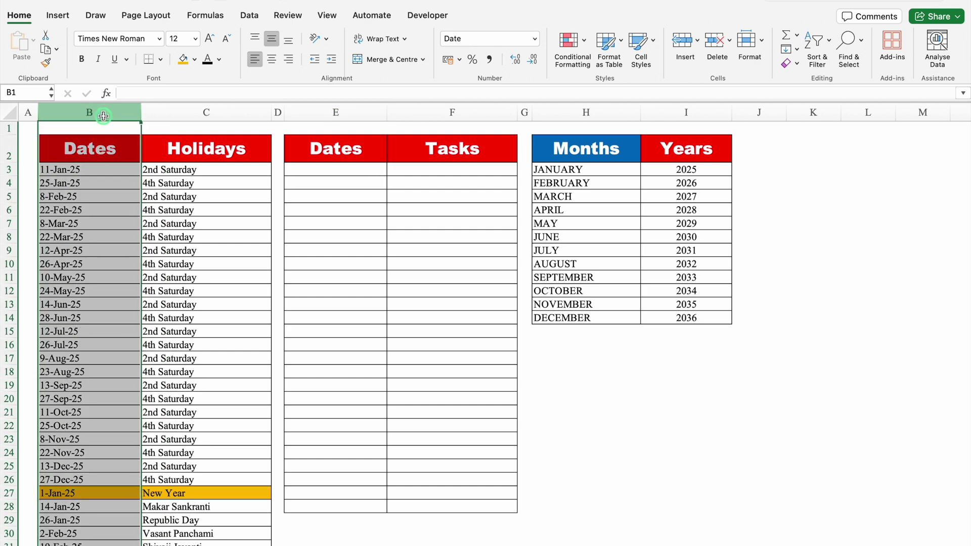
left_click(335, 114)
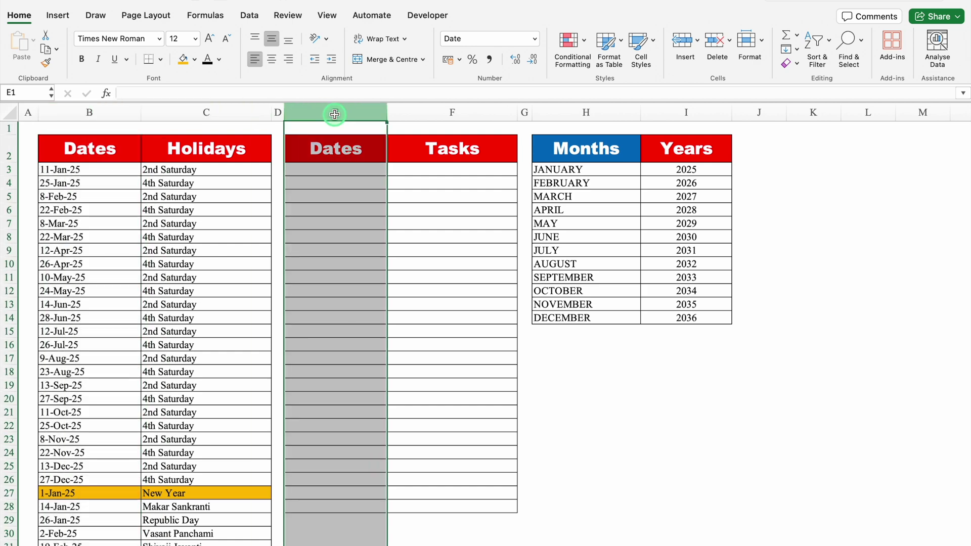
left_click(99, 115)
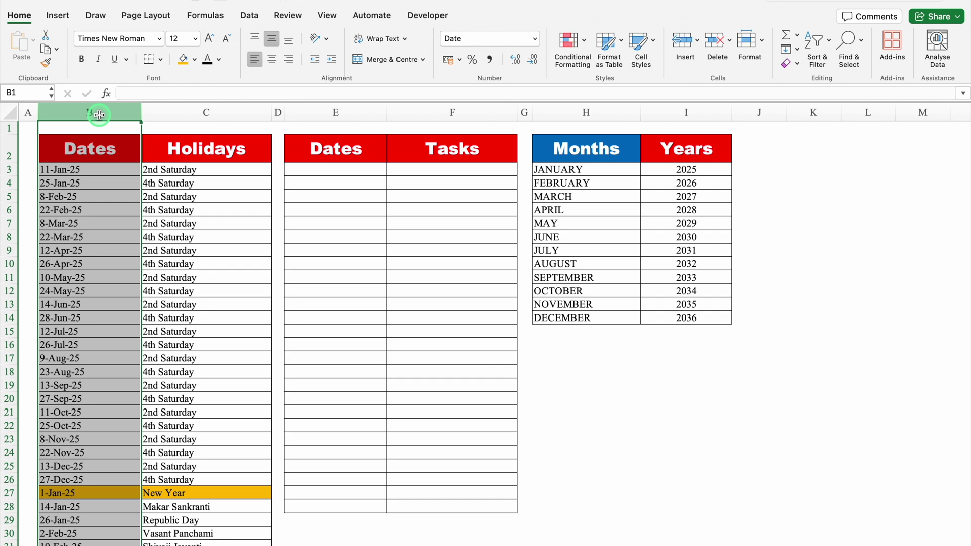
left_click(327, 115, "super")
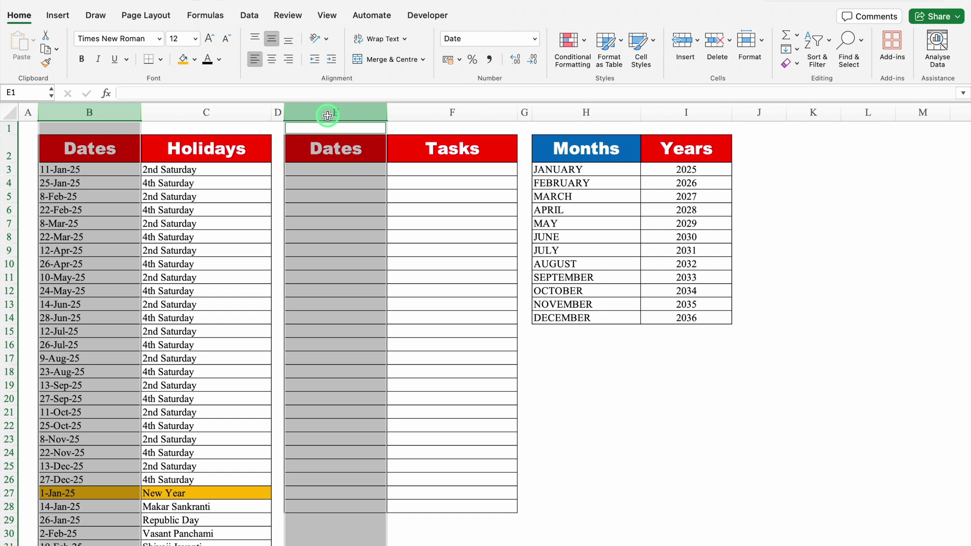
left_click(30, 18)
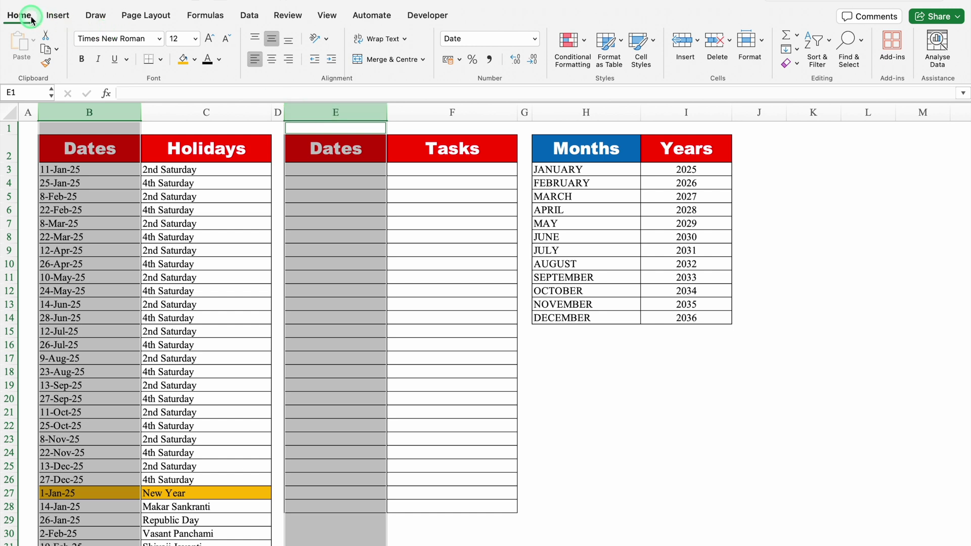
left_click(584, 49)
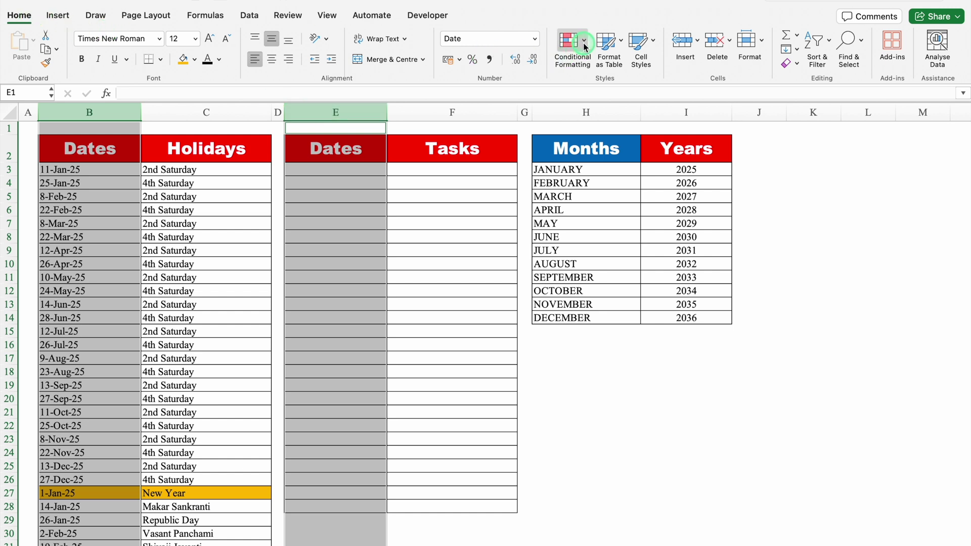
left_click(584, 46)
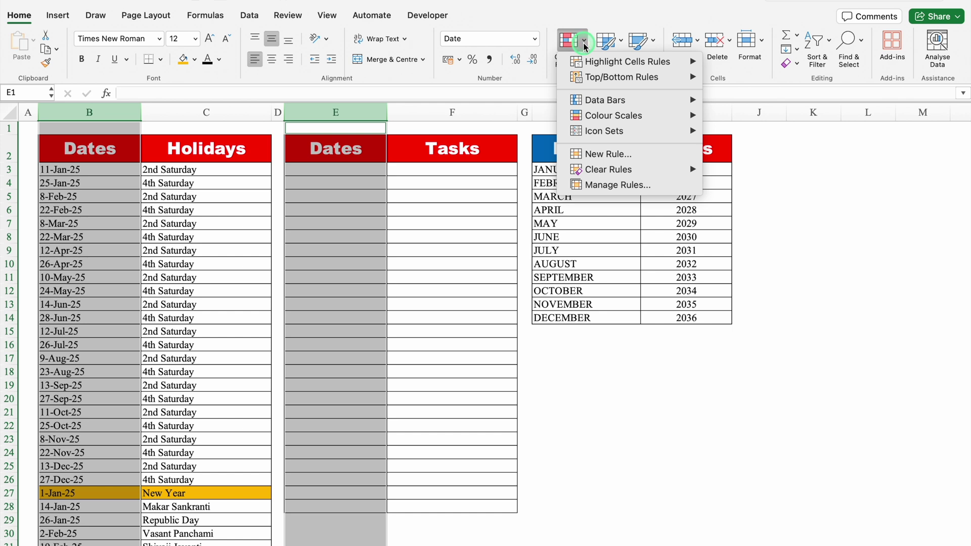
left_click(626, 61)
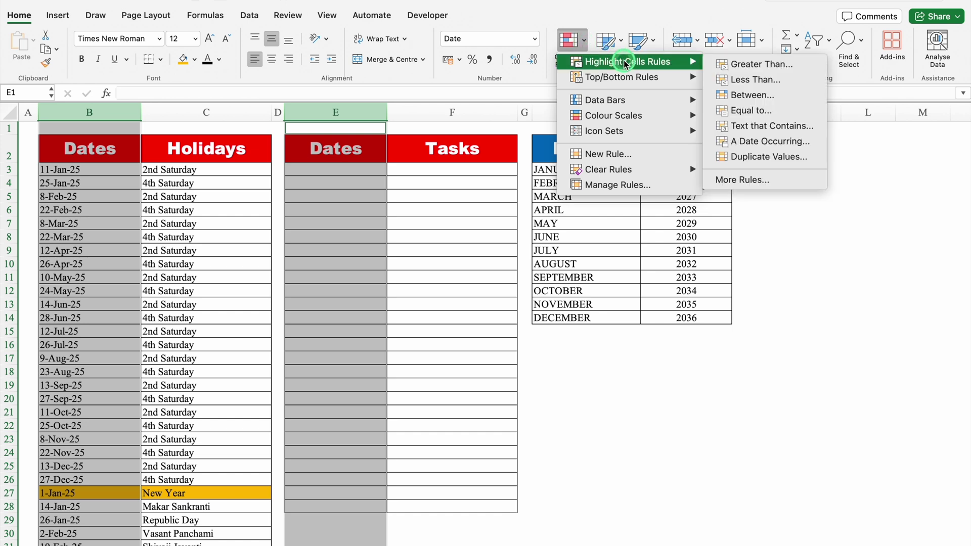
left_click(736, 66)
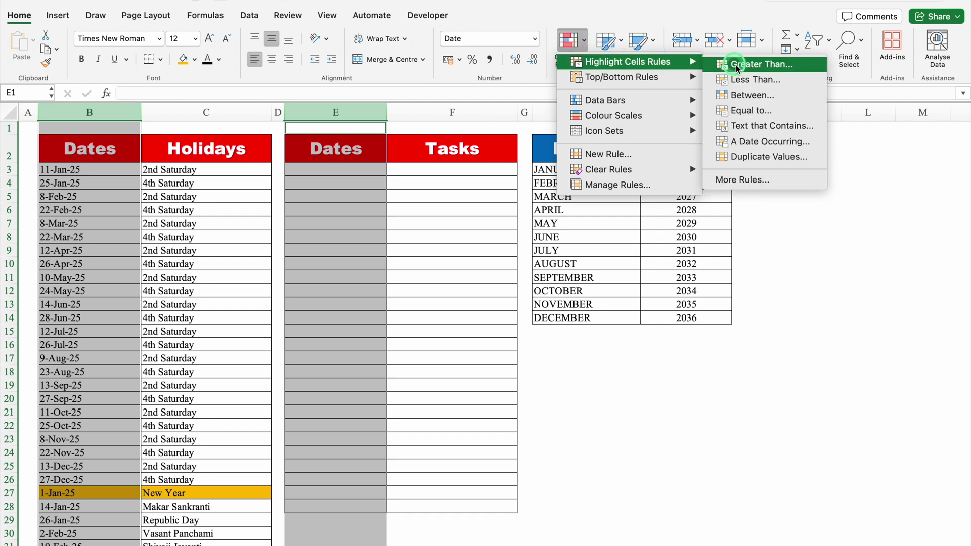
left_click(785, 159)
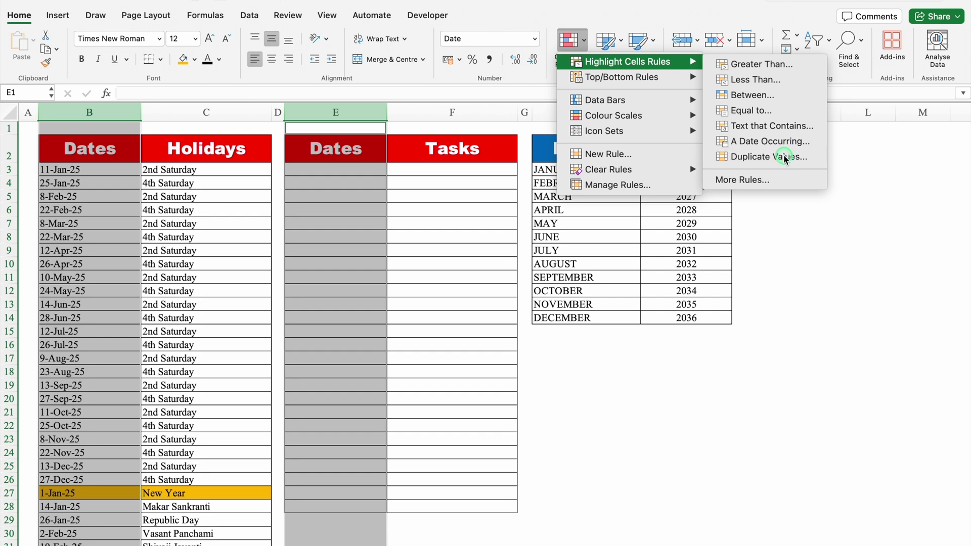
Give the duplicate values rule a customised format with blue fill and white font, and apply it
left_click(476, 201)
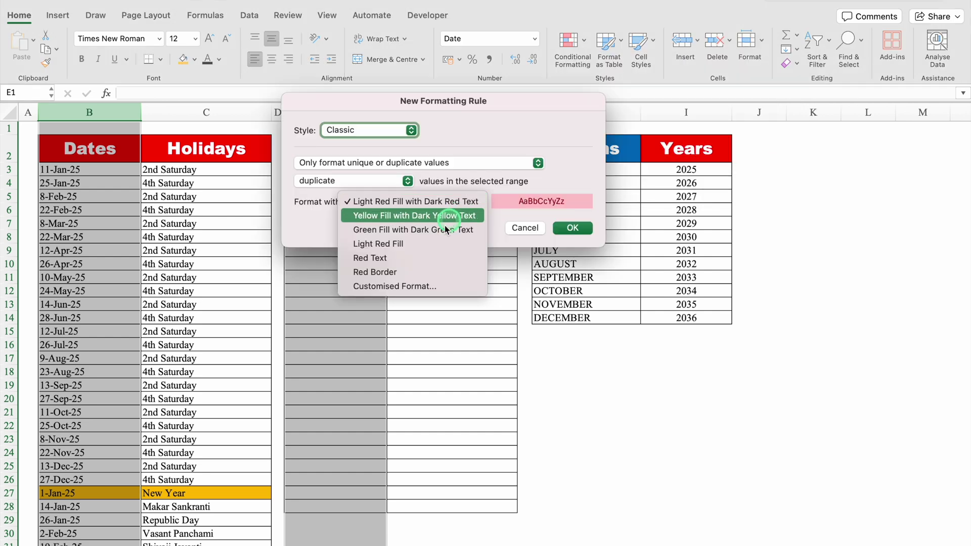
left_click(431, 284)
left_click(548, 68)
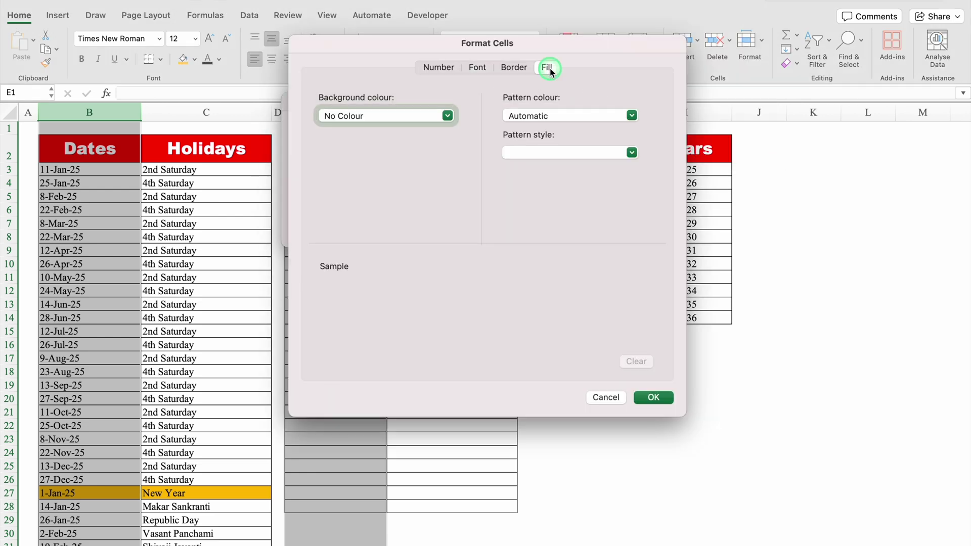
left_click(449, 116)
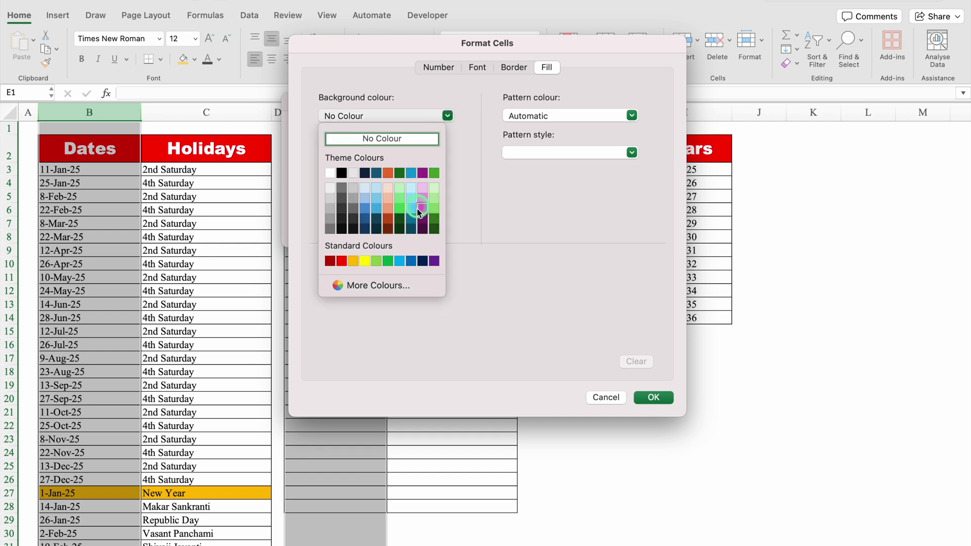
left_click(411, 260)
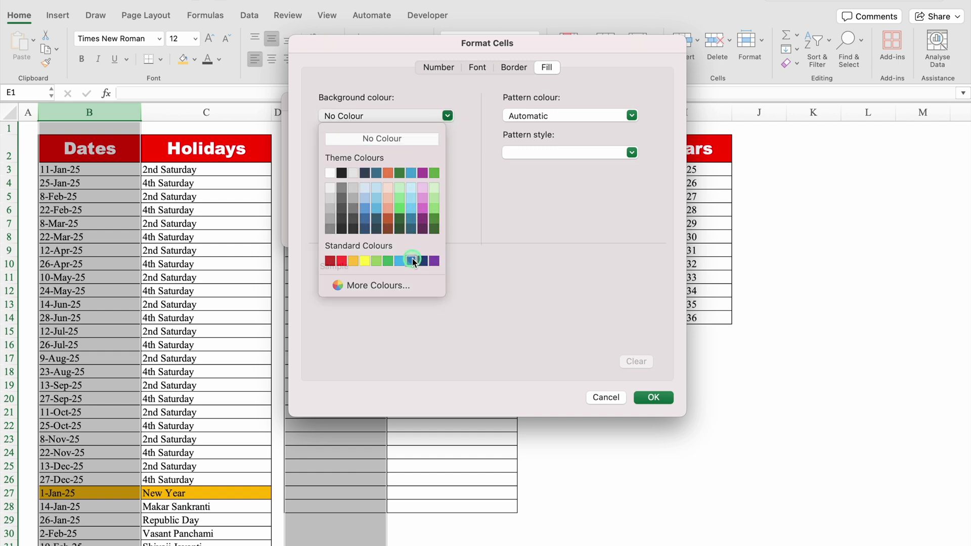
left_click(471, 69)
left_click(570, 216)
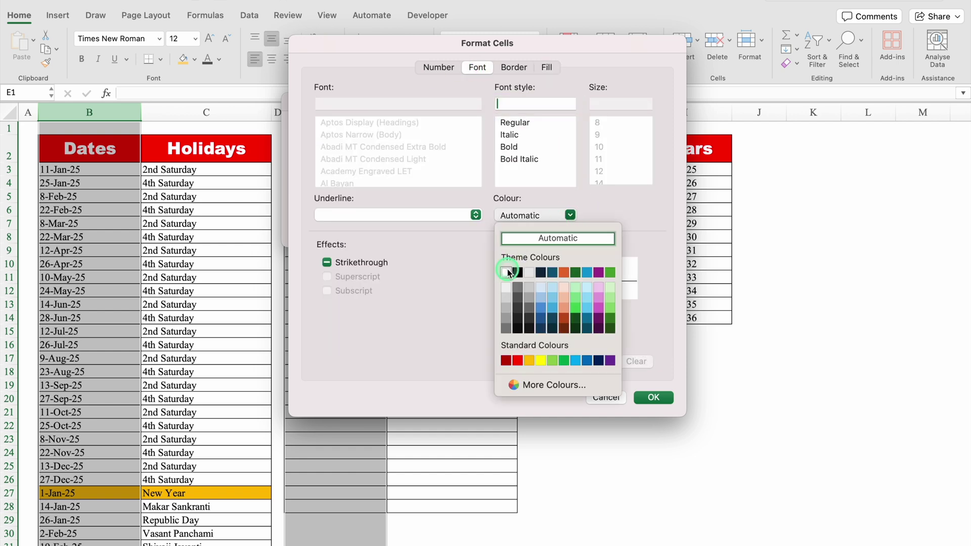
left_click(508, 272)
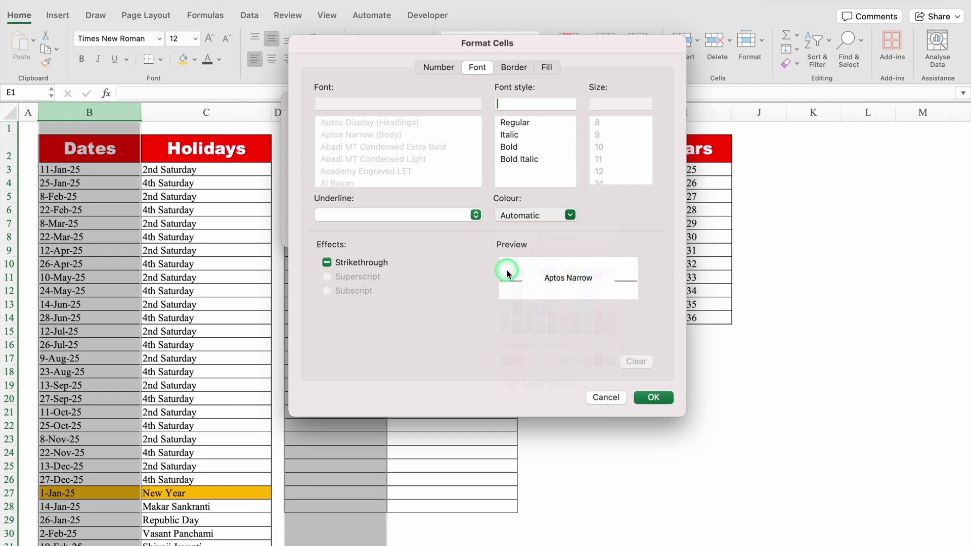
left_click(651, 398)
left_click(580, 230)
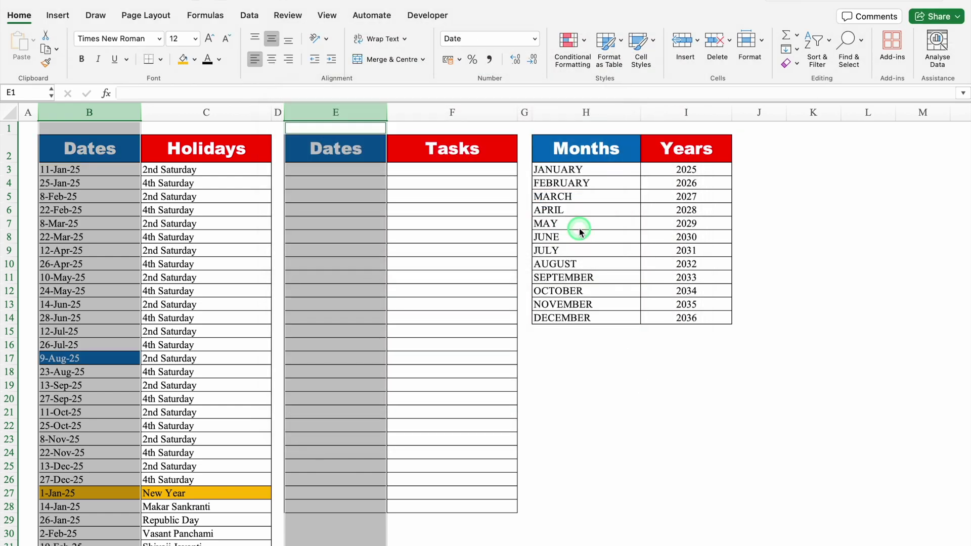
Check the Holidays list for highlighted duplicates and enter 1/1/25 in E3 to test the rule against the New Year date
left_click(118, 356)
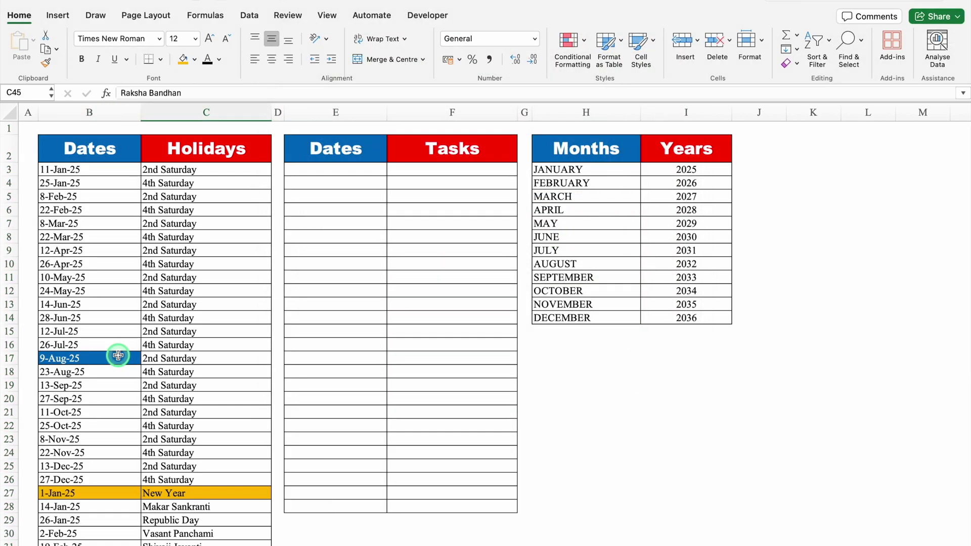
scroll(118, 355, "down", 6)
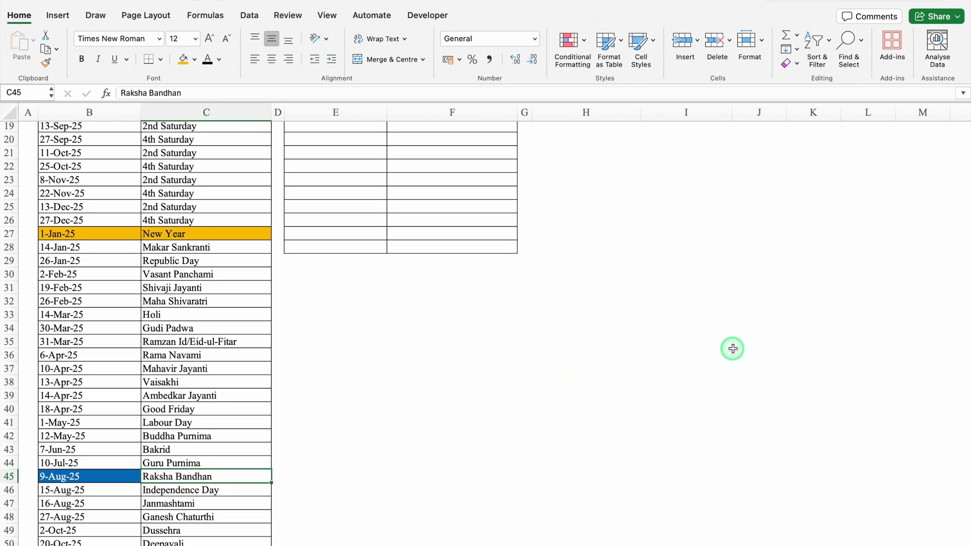
scroll(774, 344, "up", 6)
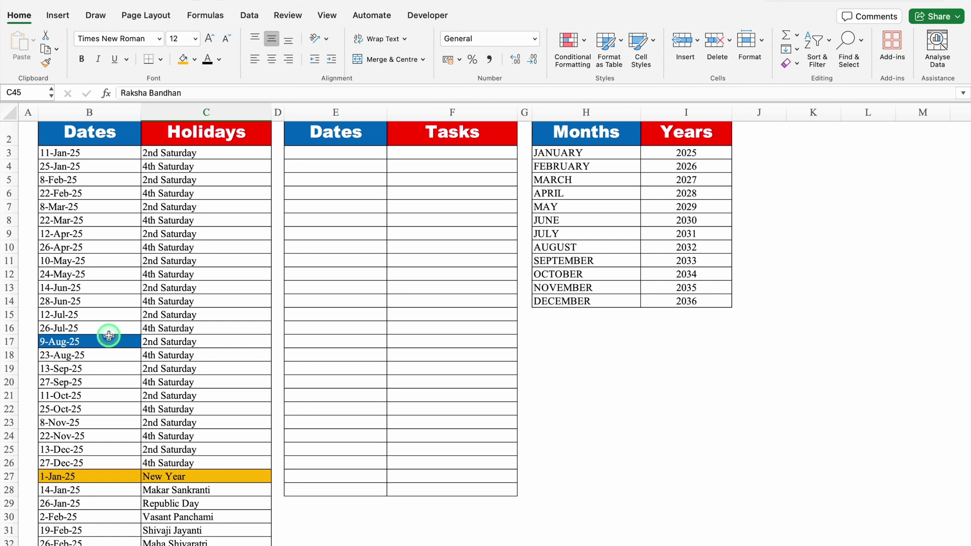
scroll(109, 335, "up", 1)
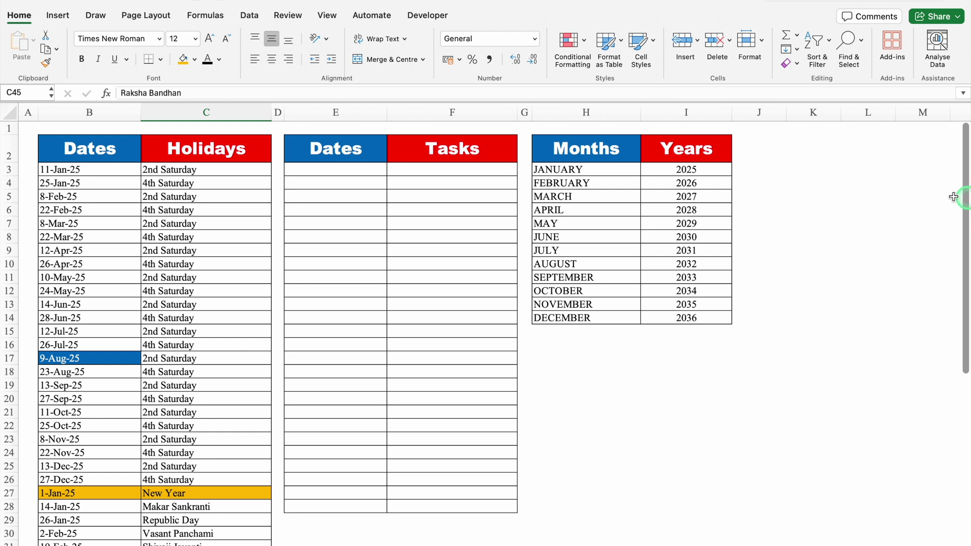
left_click(364, 170)
type("1")
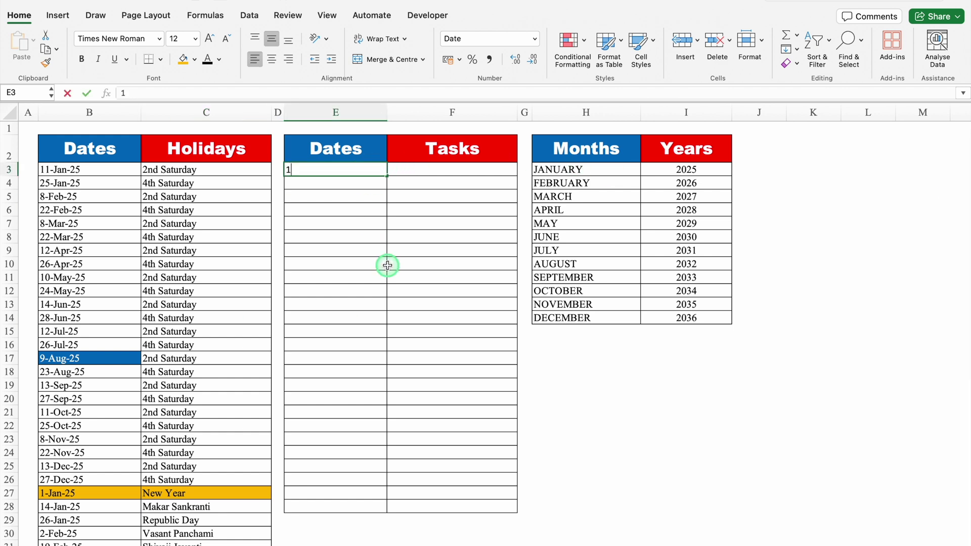
type("/1/25")
key("Return")
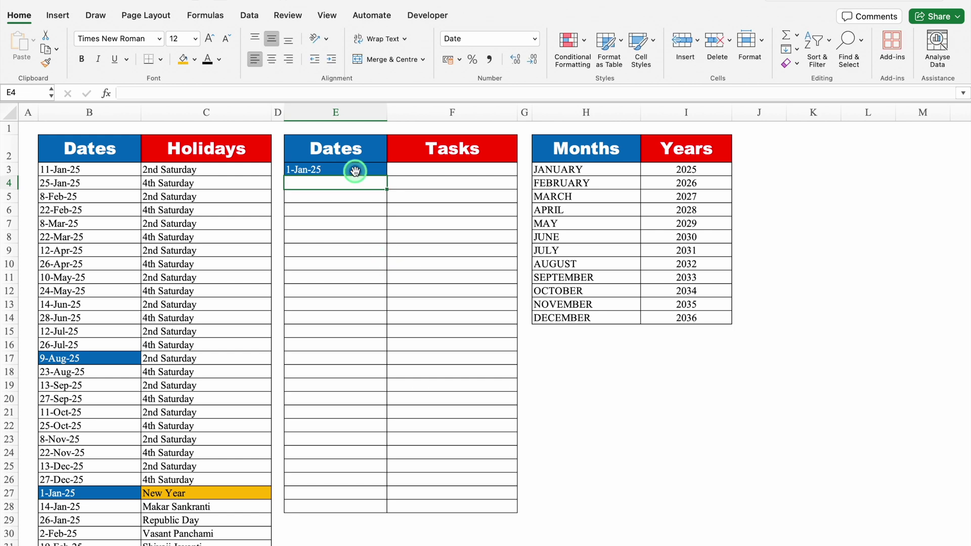
left_click(356, 171)
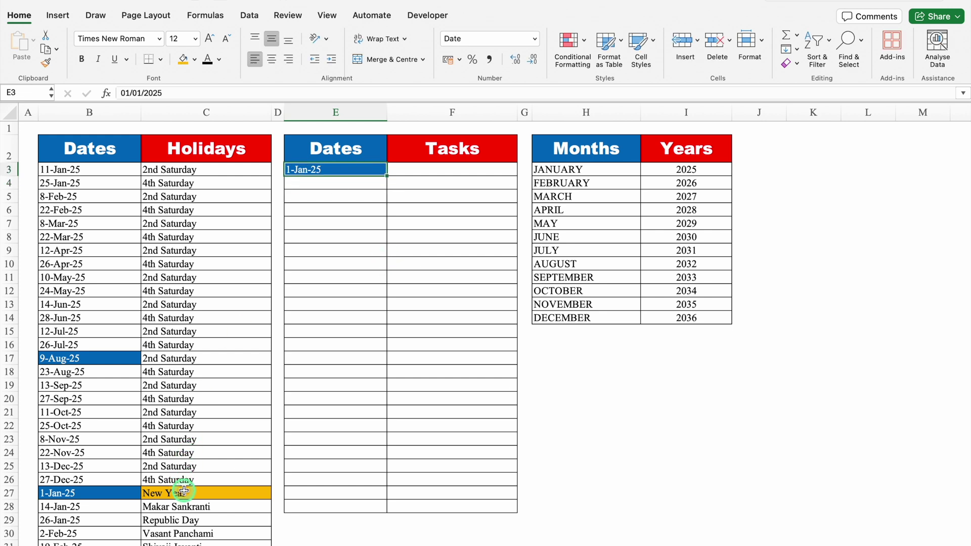
Enter 2/1/25 in E4 and fill the date series down to E23 to test the duplicate highlighting
left_click(325, 183)
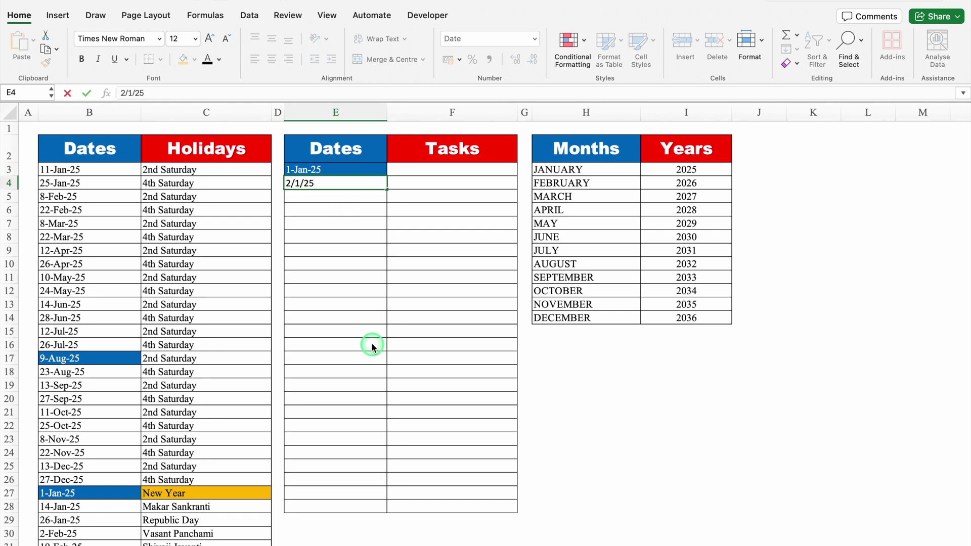
key("Return")
left_click(332, 185)
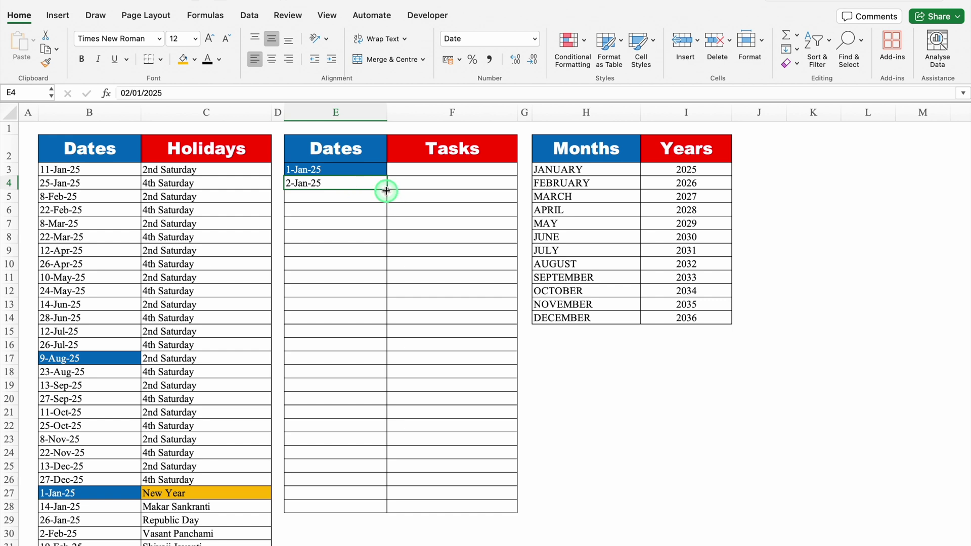
left_click_drag(387, 192, 381, 442)
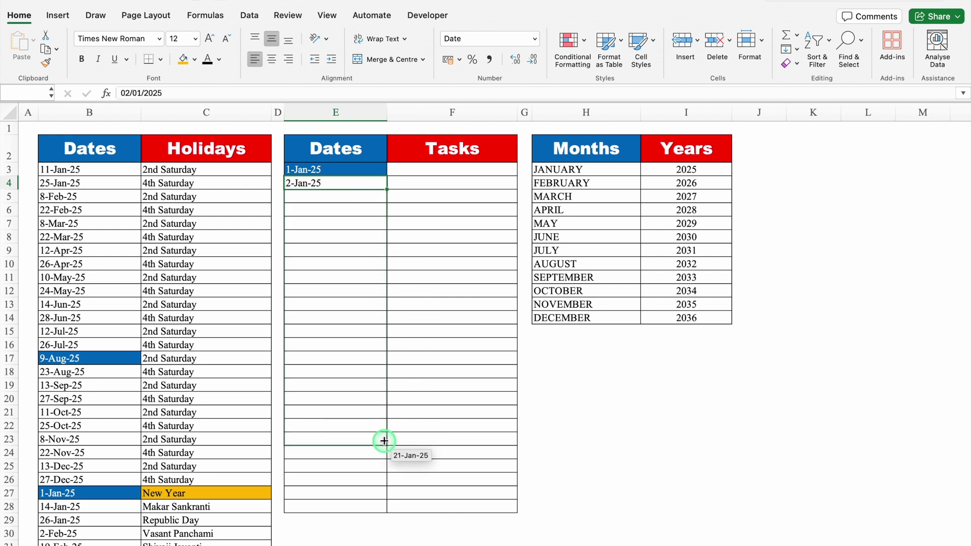
left_click(342, 304)
left_click(364, 345)
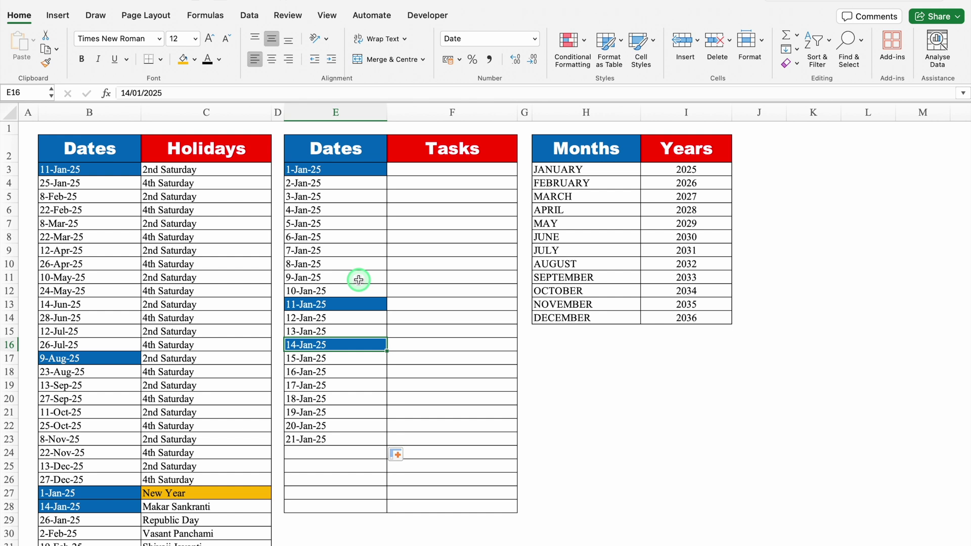
Clear the test dates from the task Dates column, E3:E23
left_click_drag(329, 169, 343, 447)
key("Delete")
Remove the fill colour from the New Year row, B27:C27, in the Holidays list
left_click_drag(91, 493, 156, 496)
left_click(194, 59)
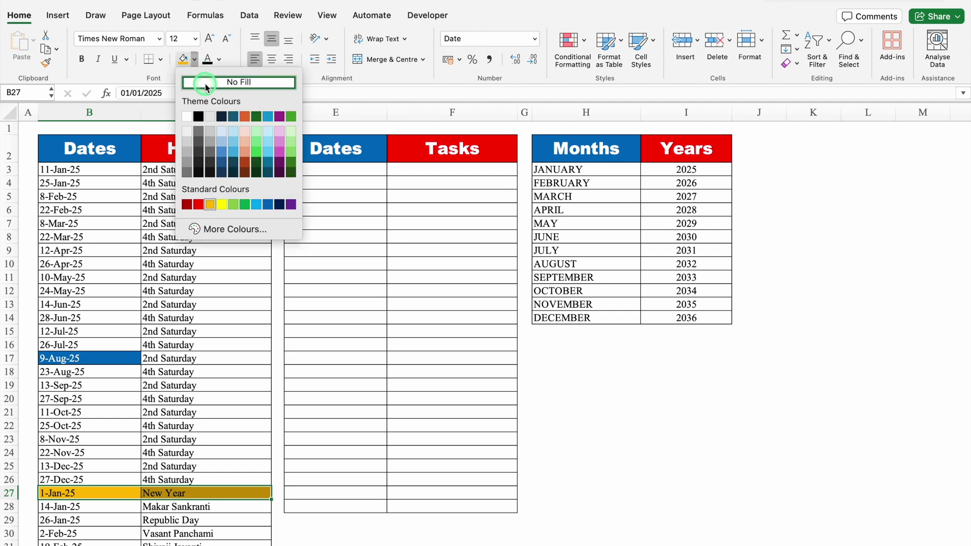
left_click(231, 80)
Copy the task dates and names in E3:F28 of the other workbook and paste them into this Settings sheet at E3
left_click(329, 170)
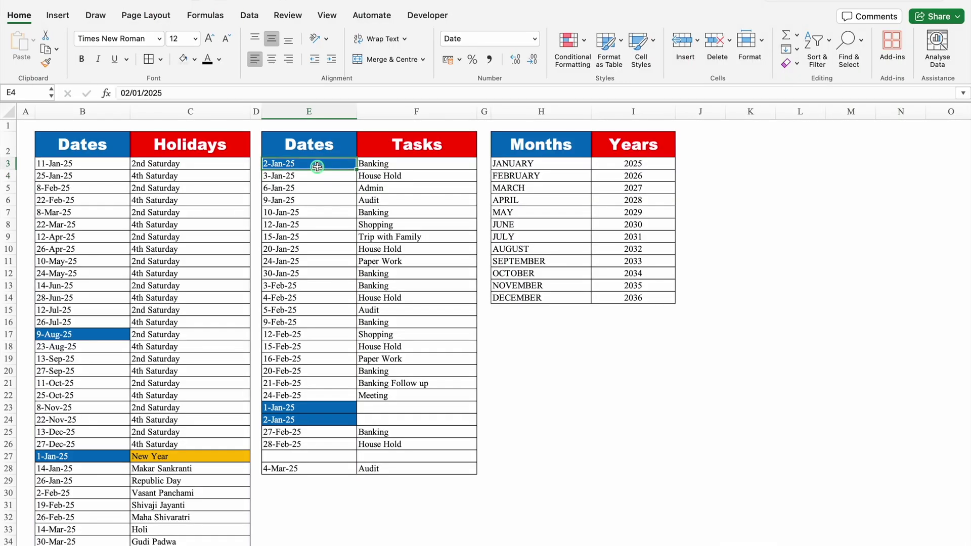
left_click_drag(283, 164, 420, 468)
key("ctrl+c")
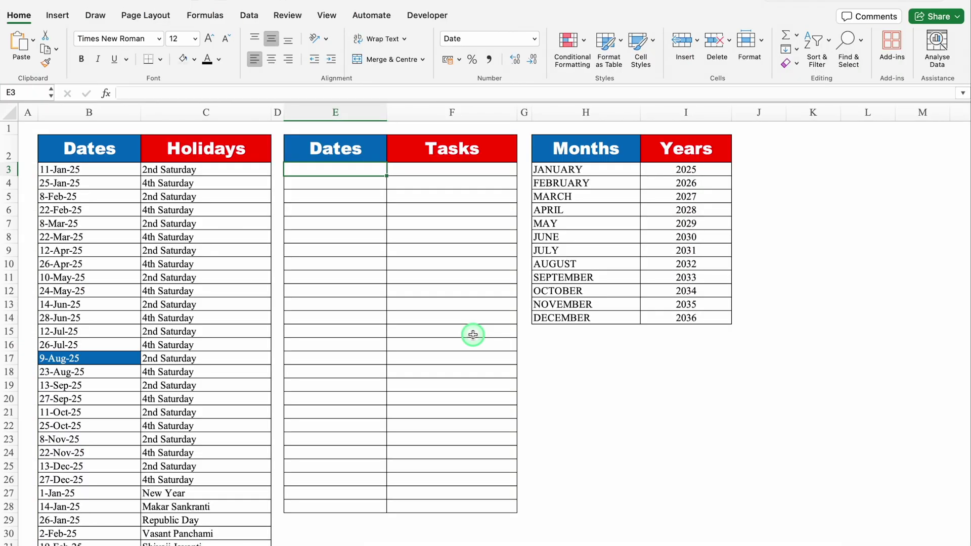
key("super+v")
left_click(354, 170)
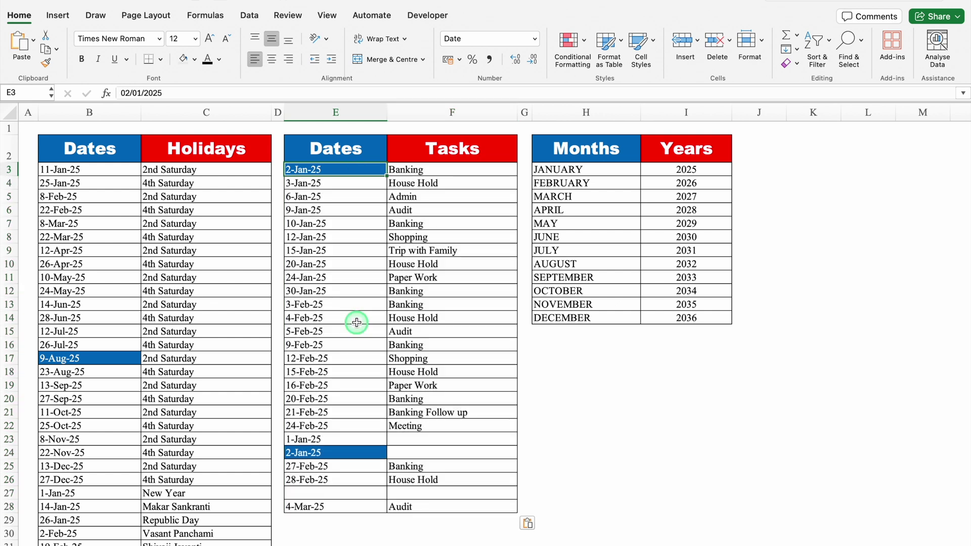
Clear the duplicate 2-Jan-25 date in E24 of the task list
left_click(335, 452)
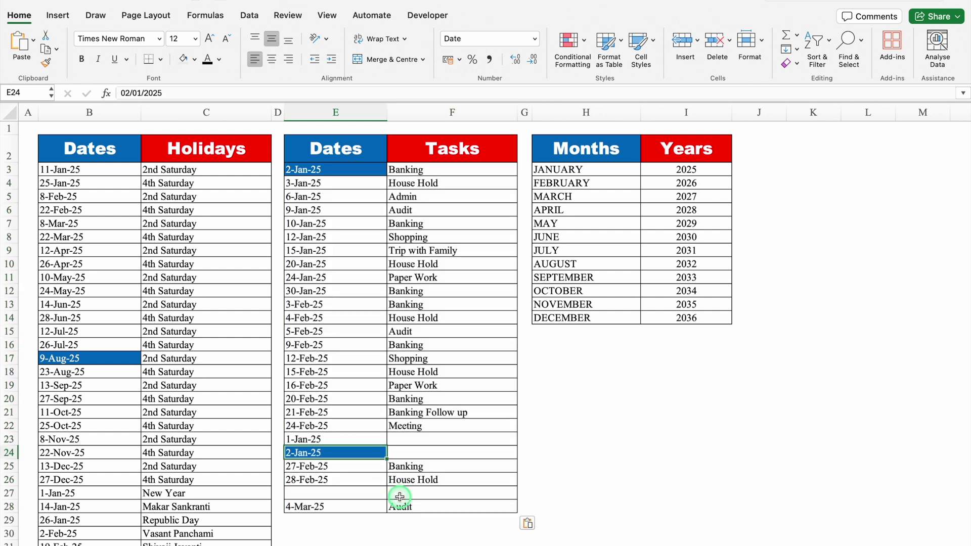
key("Delete")
left_click(614, 440)
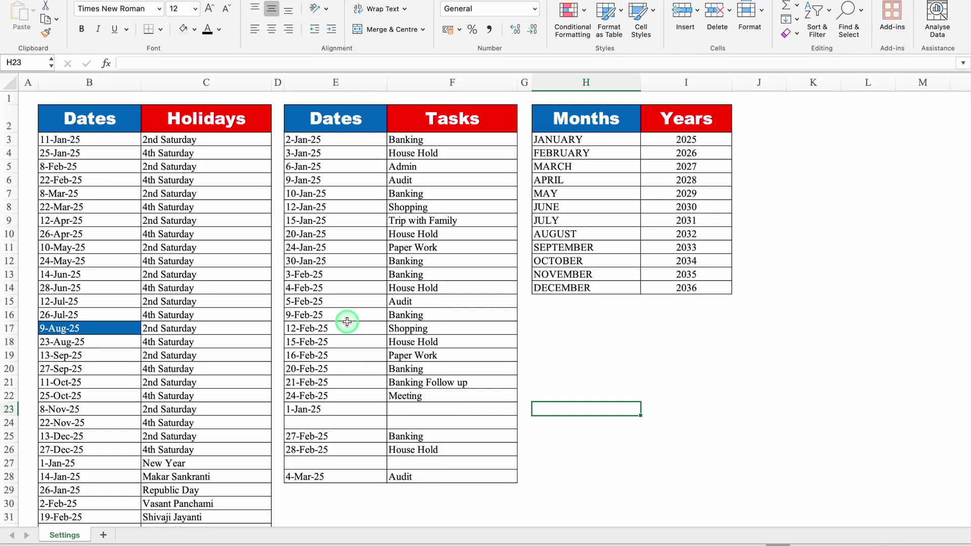
Add a new worksheet and rename it Calendar
left_click(104, 535)
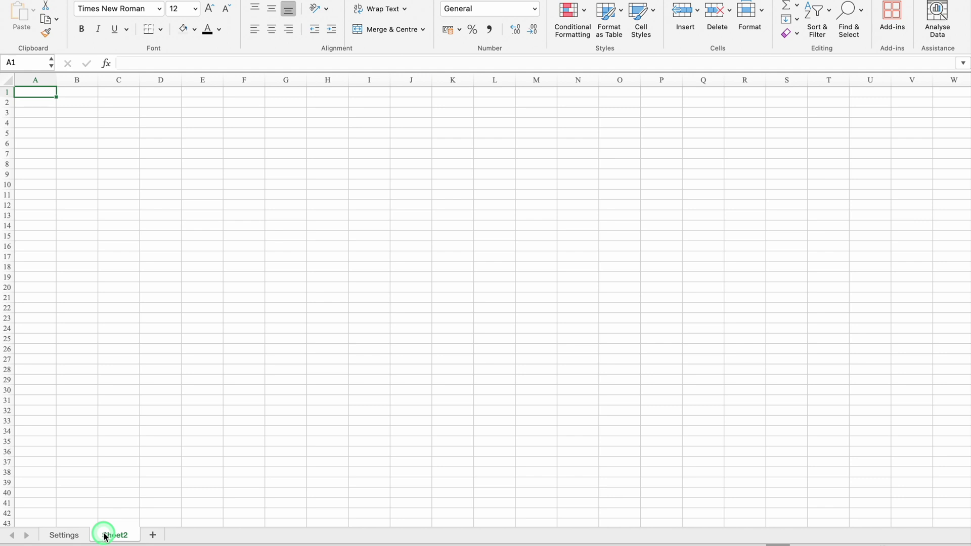
double_click(116, 535)
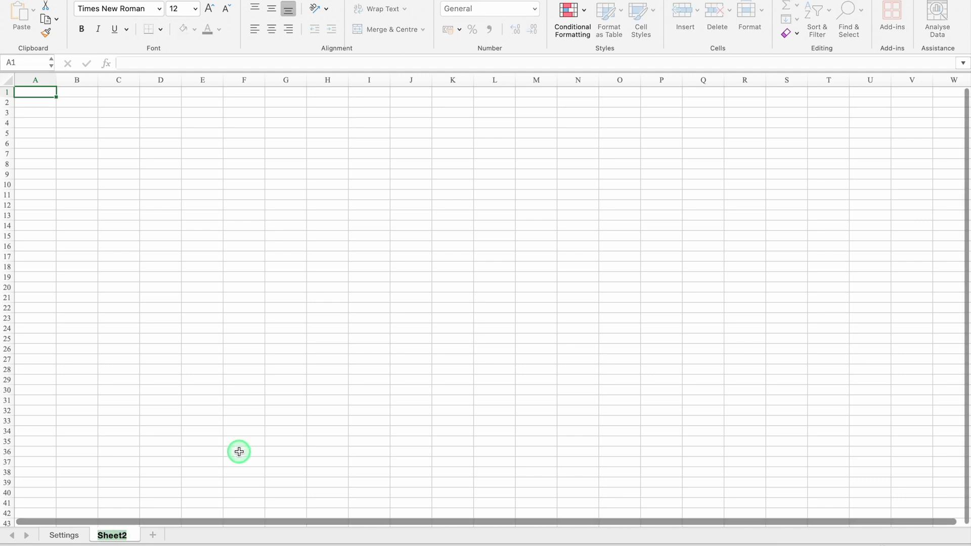
type("Calend")
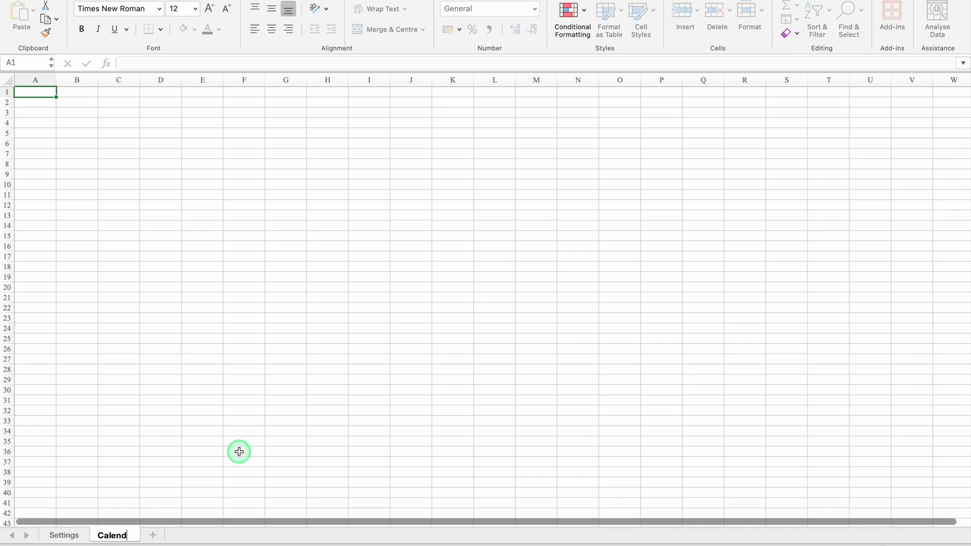
type("ar")
key("Return")
Narrow column A and widen columns B and C equally on the Calendar sheet
scroll(152, 252, "up", 3)
left_click_drag(83, 83, 37, 83)
left_click(78, 118)
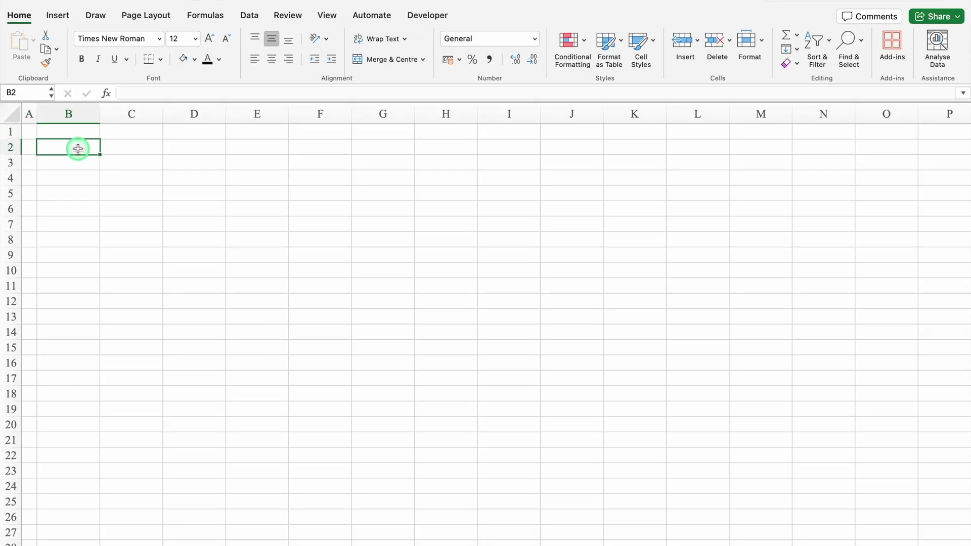
scroll(78, 149, "up", 2)
left_click(120, 123)
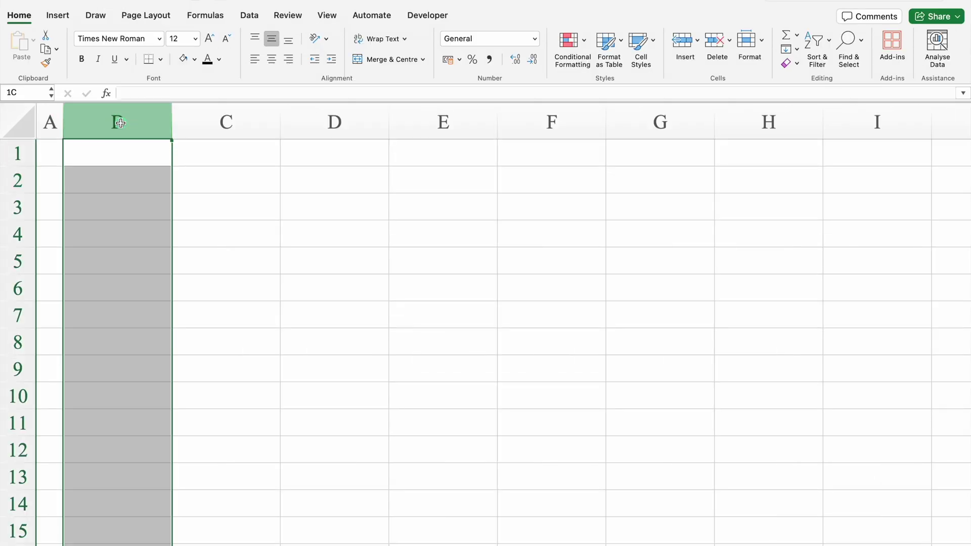
left_click_drag(135, 122, 327, 118)
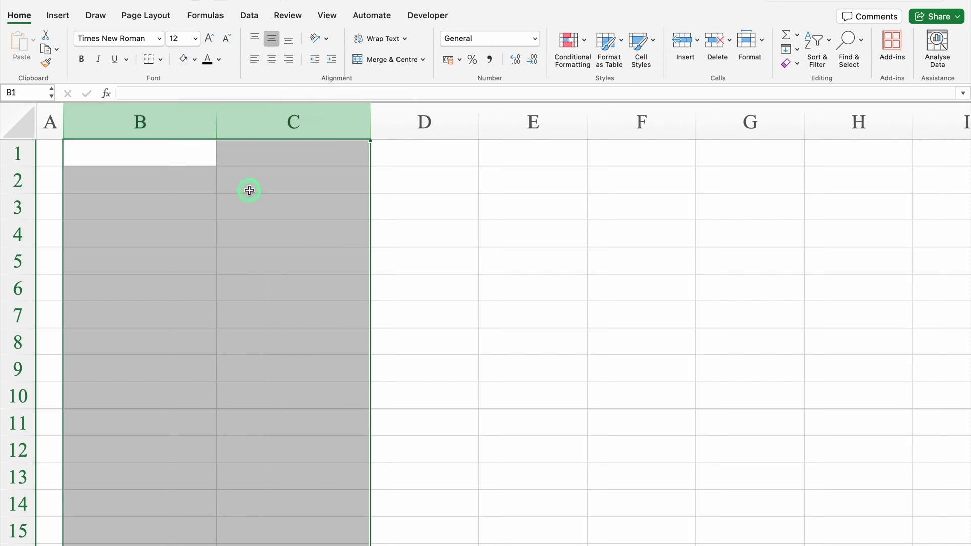
Increase the height of row 2 to about double on the Calendar sheet
left_click(18, 180)
left_click_drag(22, 193, 23, 218)
left_click(137, 199)
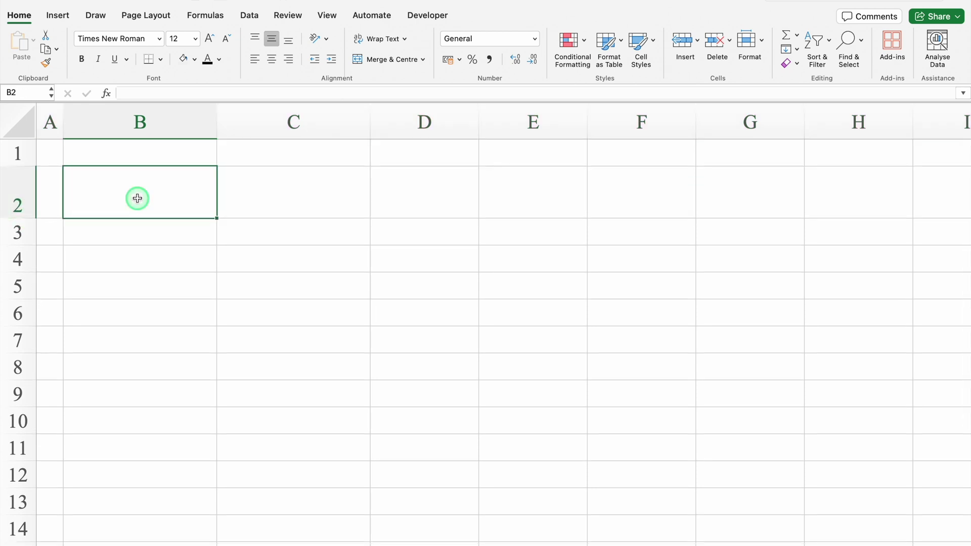
Fill cells B2:C2 with the standard orange colour
left_click_drag(137, 198, 262, 195)
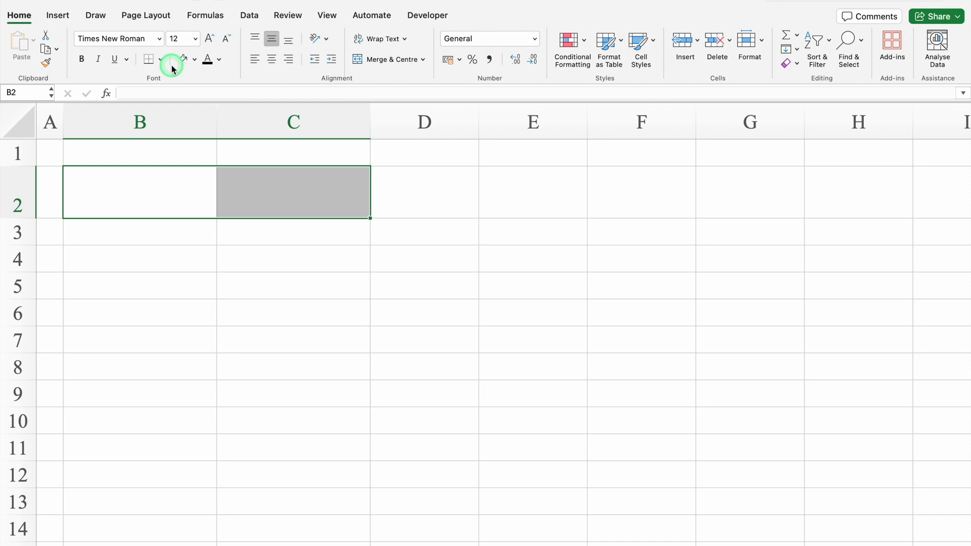
left_click(196, 61)
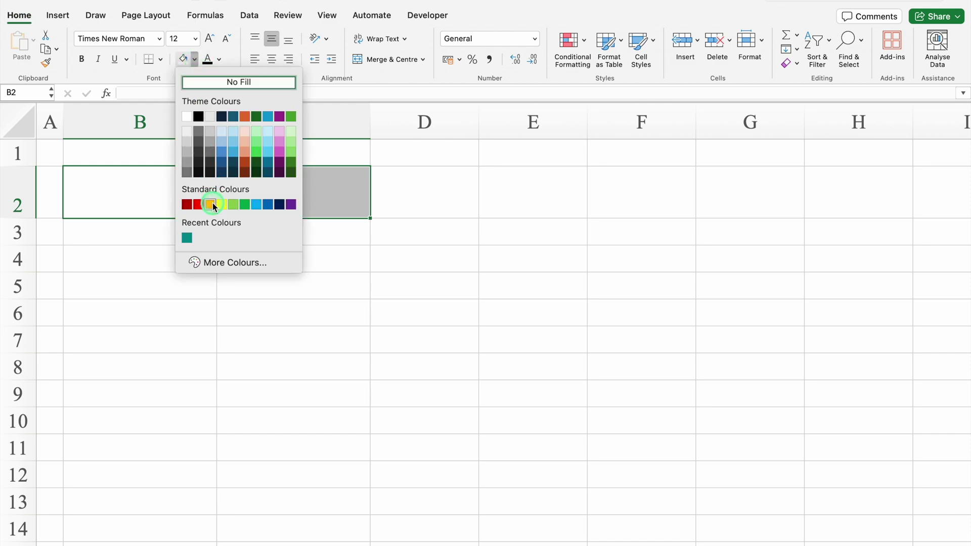
left_click(212, 206)
left_click(206, 61)
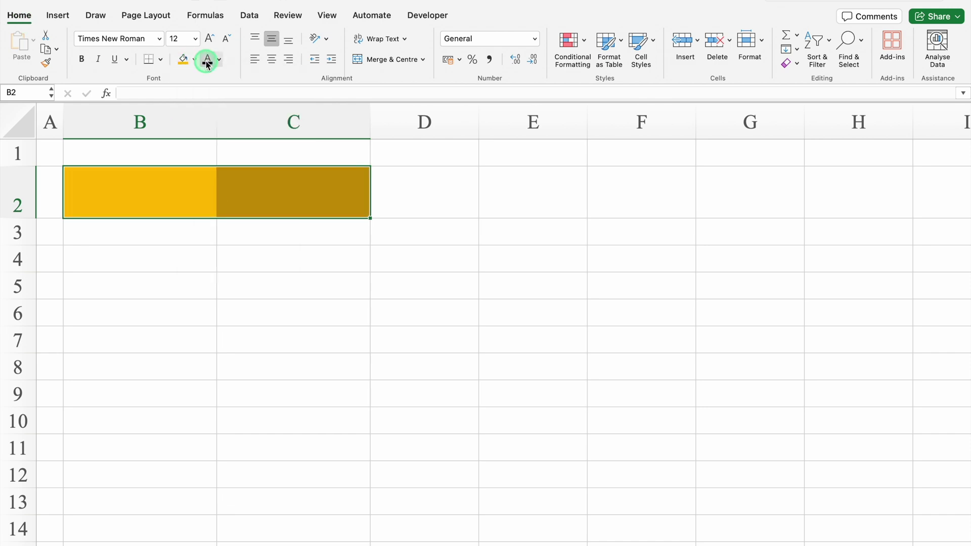
Set the font of B2:C2 to Arial Black at size 24
left_click(159, 40)
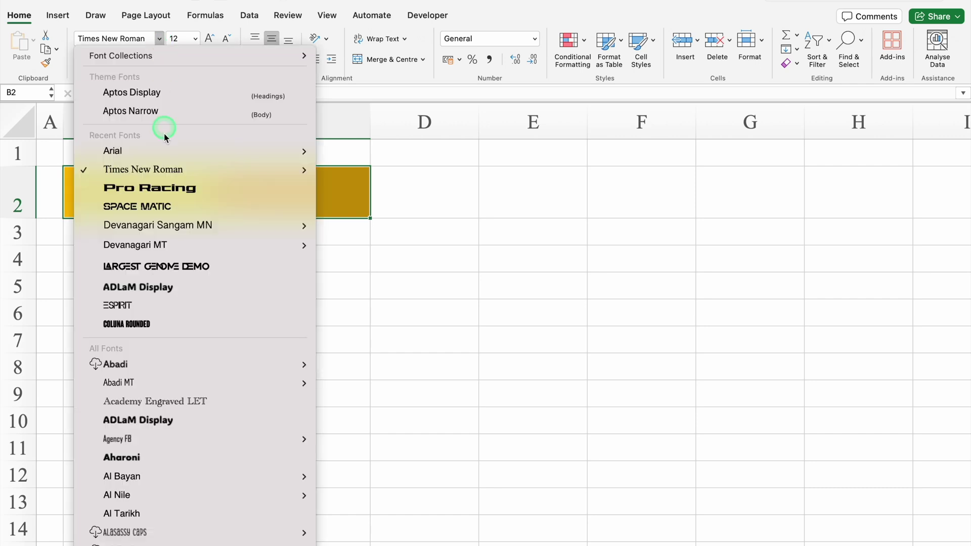
mouse_move(169, 151)
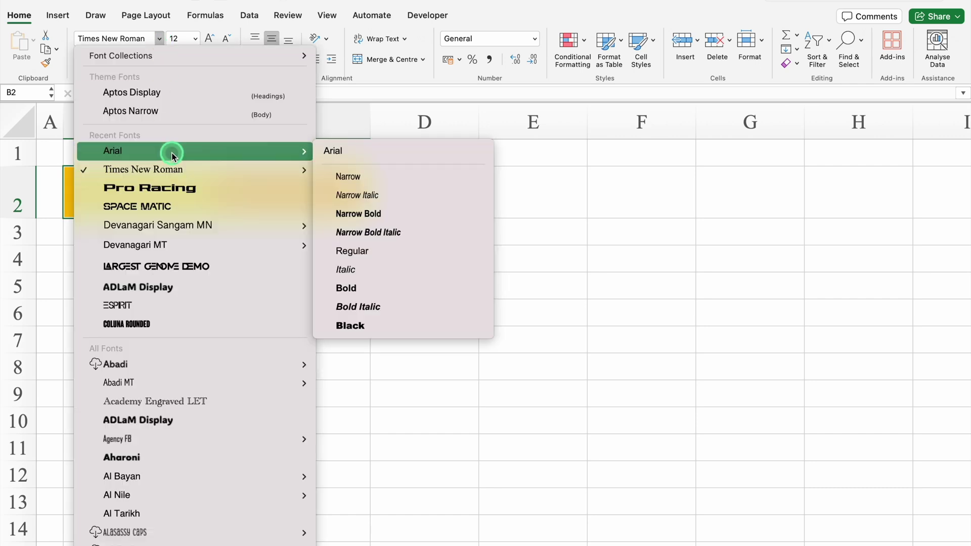
left_click(381, 324)
left_click(195, 38)
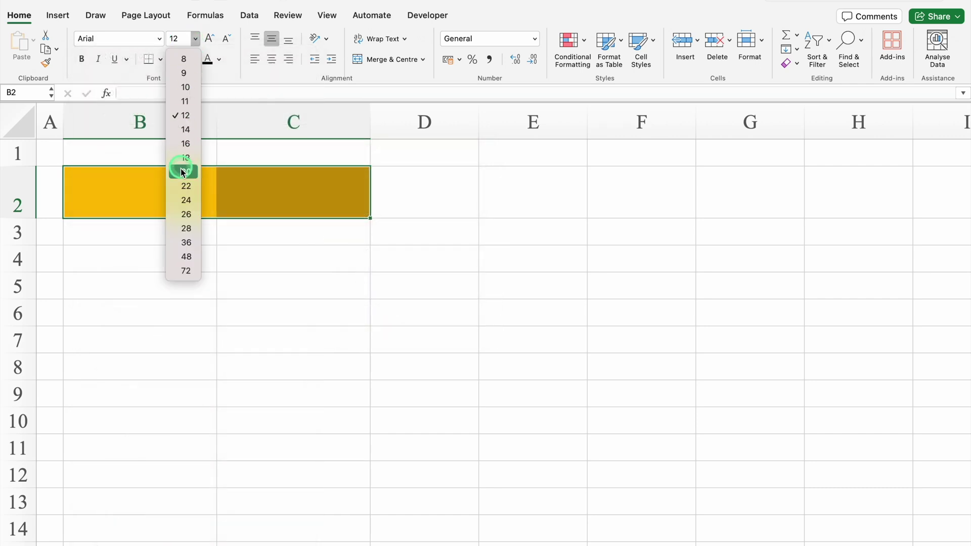
left_click(186, 201)
Start a data validation rule for B2 that allows a List
left_click(158, 192)
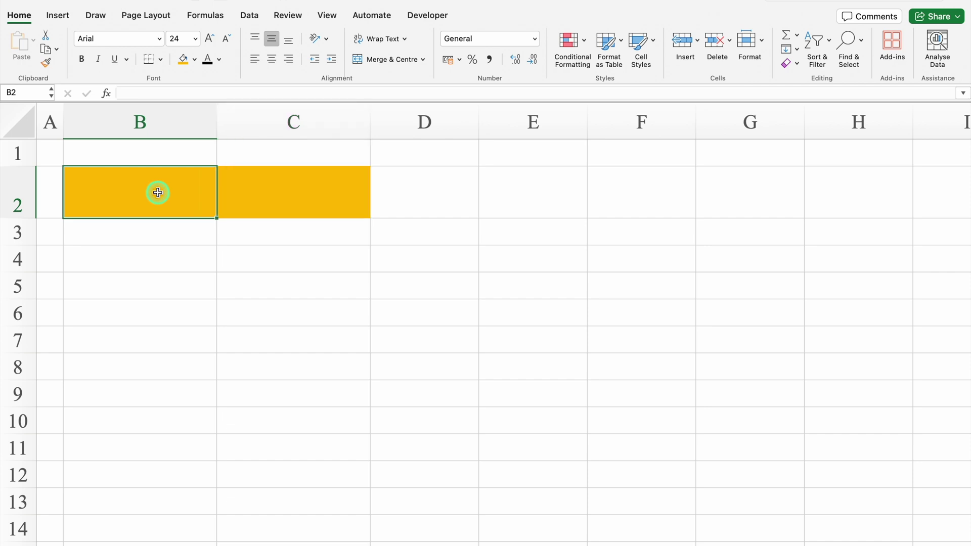
left_click(249, 16)
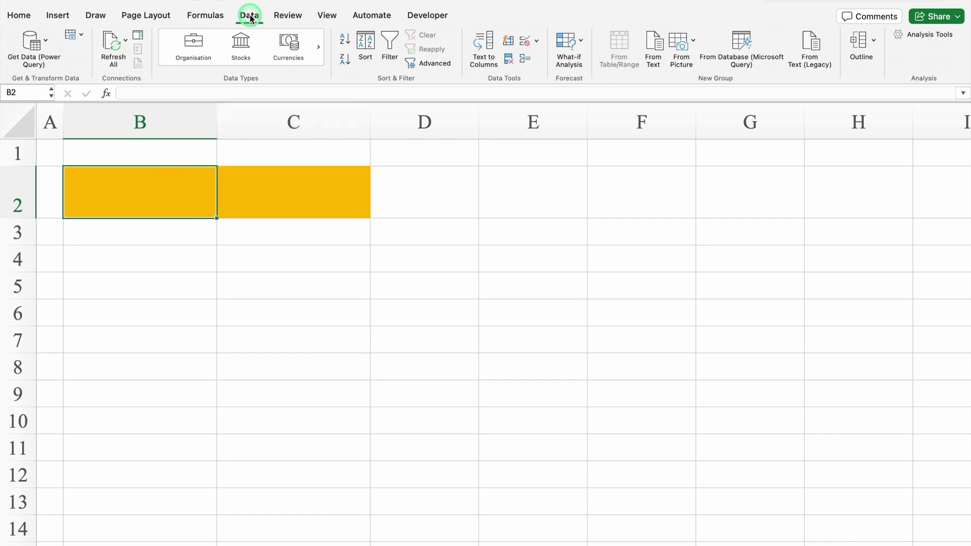
left_click(537, 40)
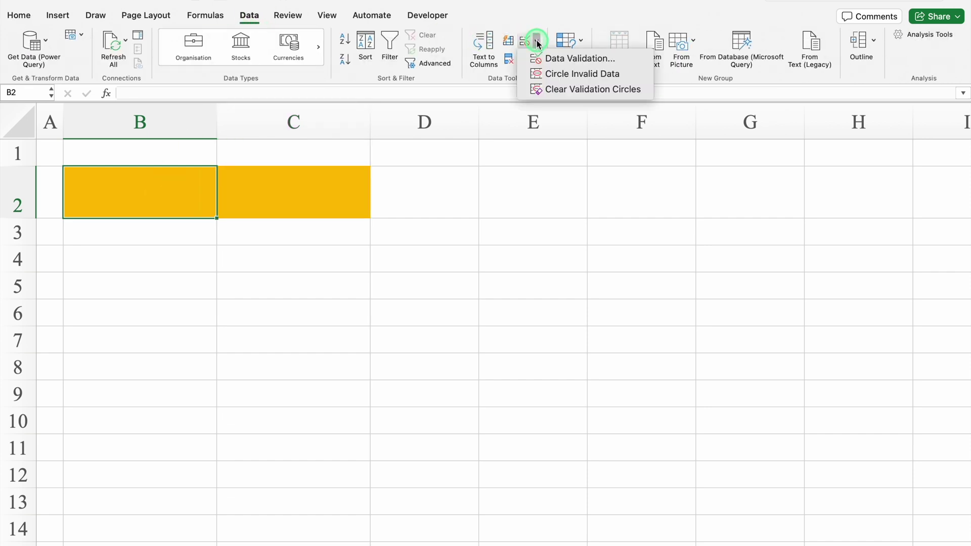
left_click(577, 58)
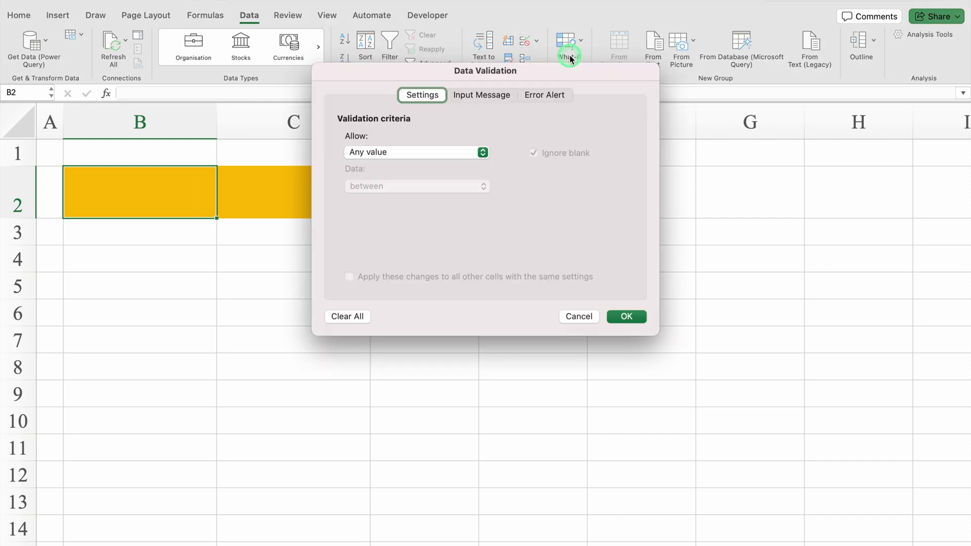
left_click(464, 152)
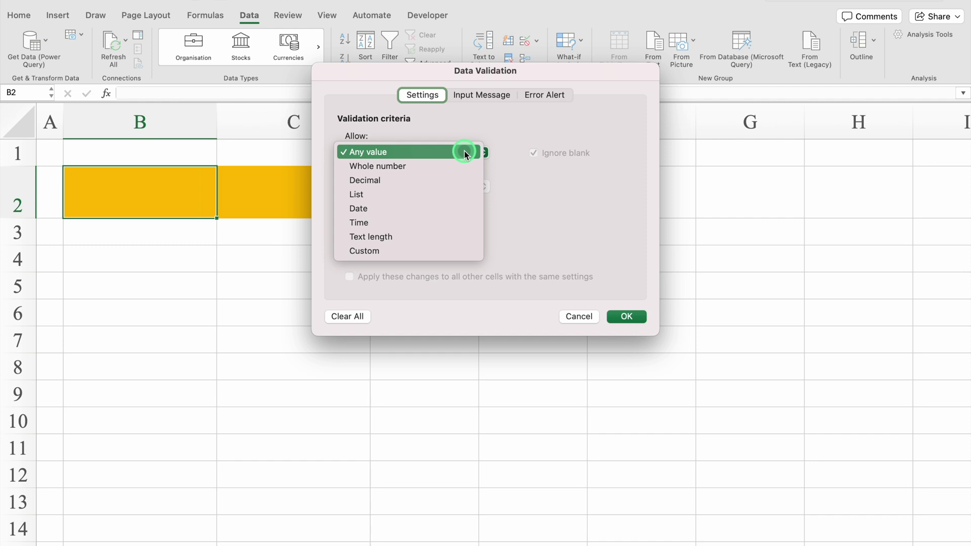
left_click(436, 194)
Set the list source to the Months range =Settings!$H$3:$H$14 and apply the validation to B2
left_click(430, 220)
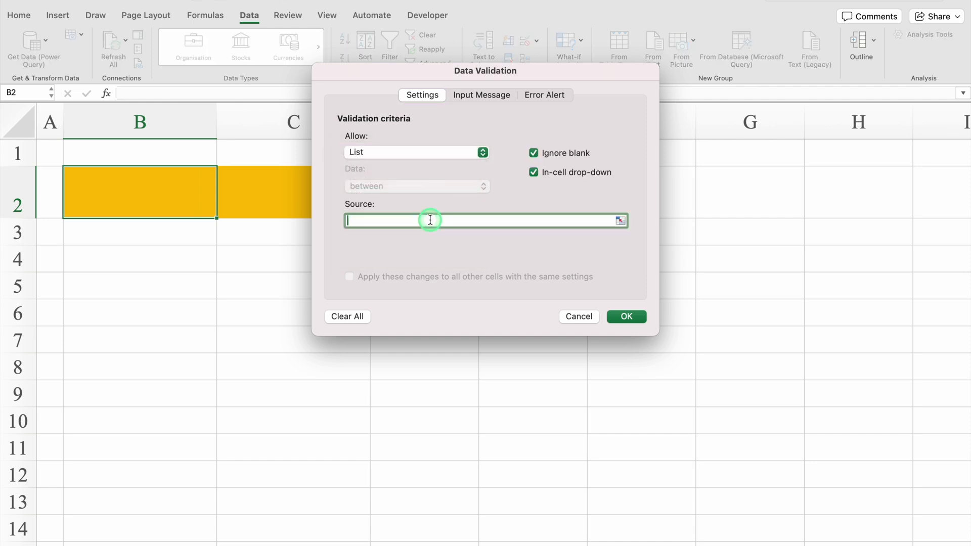
left_click(127, 544)
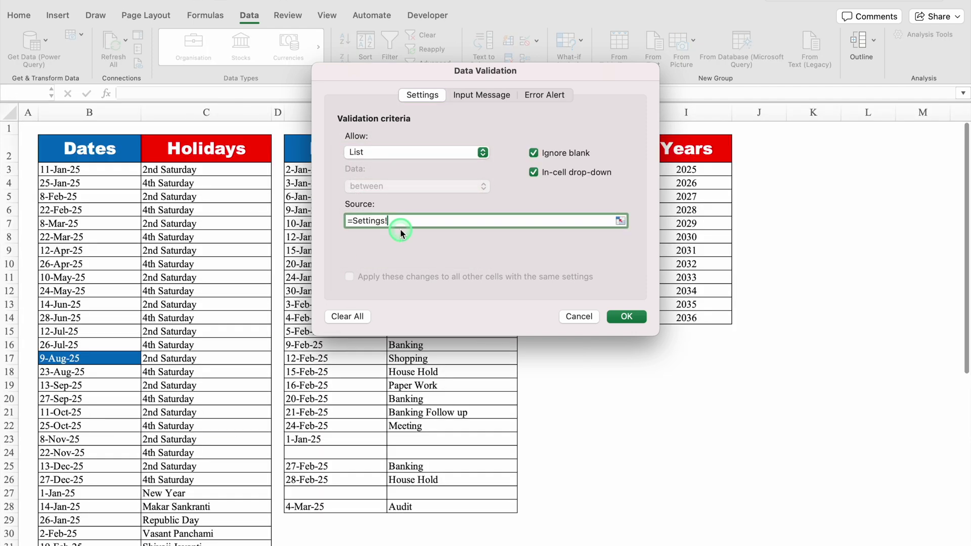
left_click_drag(600, 75, 408, 132)
left_click_drag(589, 172, 598, 317)
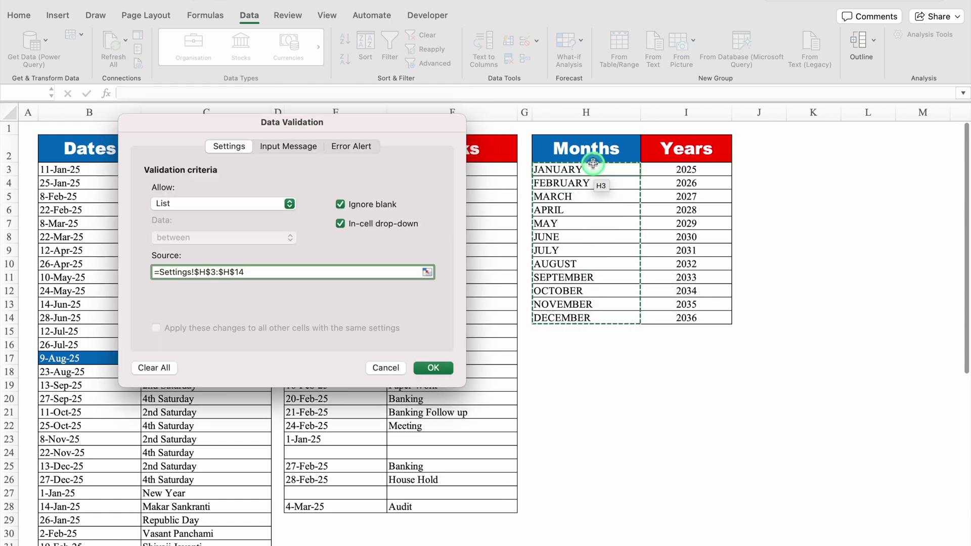
left_click(433, 368)
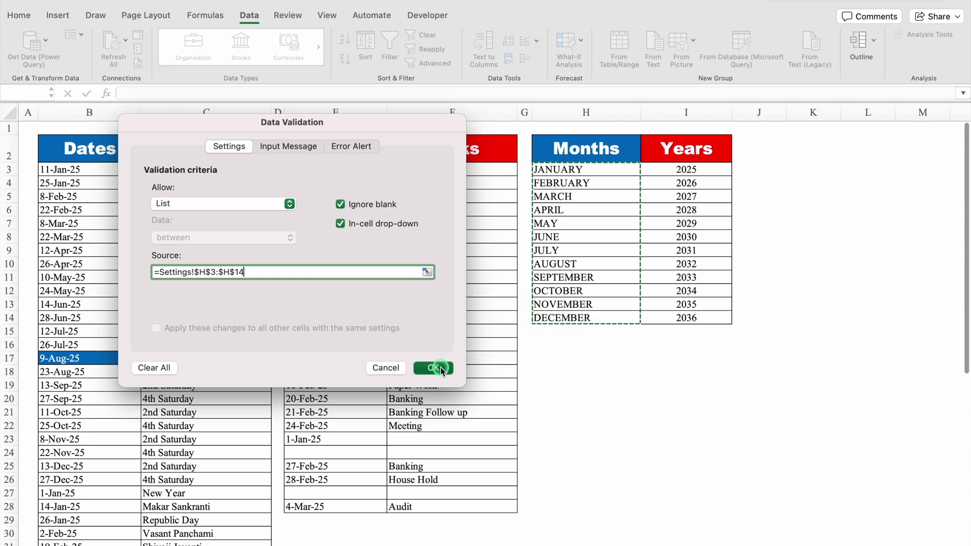
Choose JANUARY from the B2 drop-down, reduce its font size to 14 and centre it horizontally
left_click(222, 212)
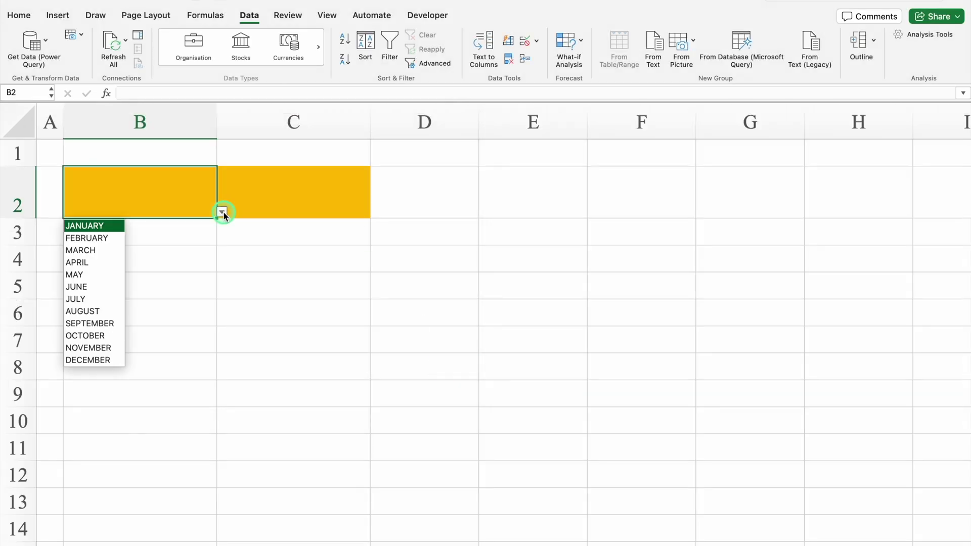
left_click(99, 226)
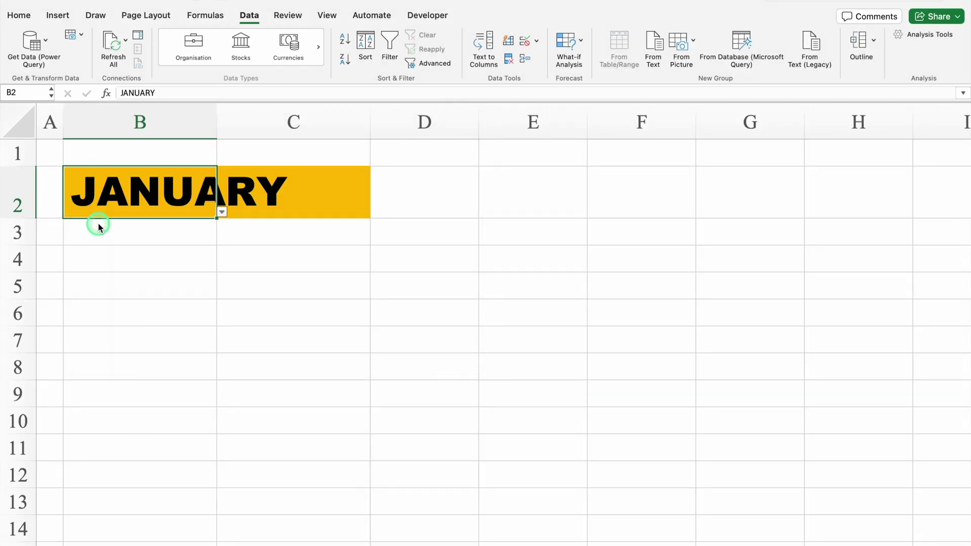
left_click(19, 15)
left_click(226, 39)
left_click(226, 39)
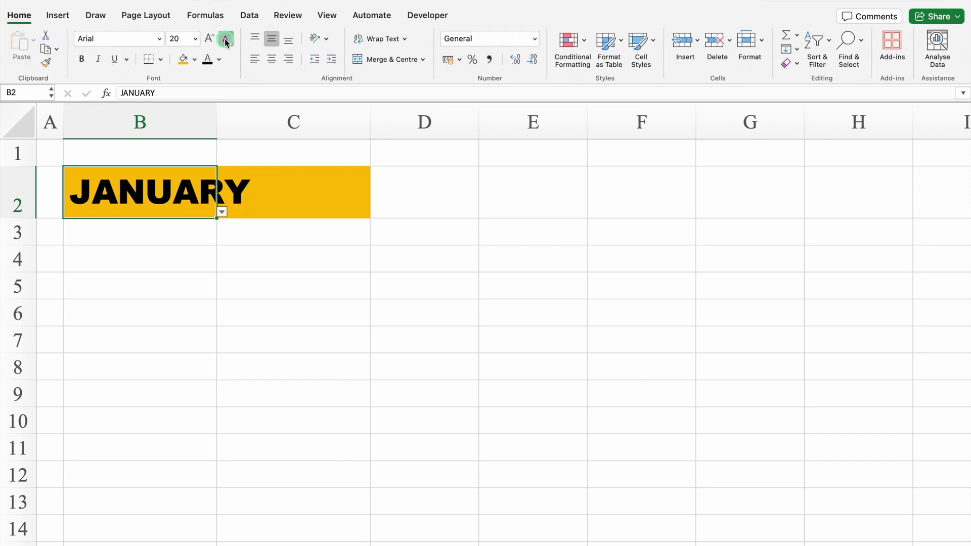
left_click(226, 39)
left_click(226, 39)
left_click(226, 39)
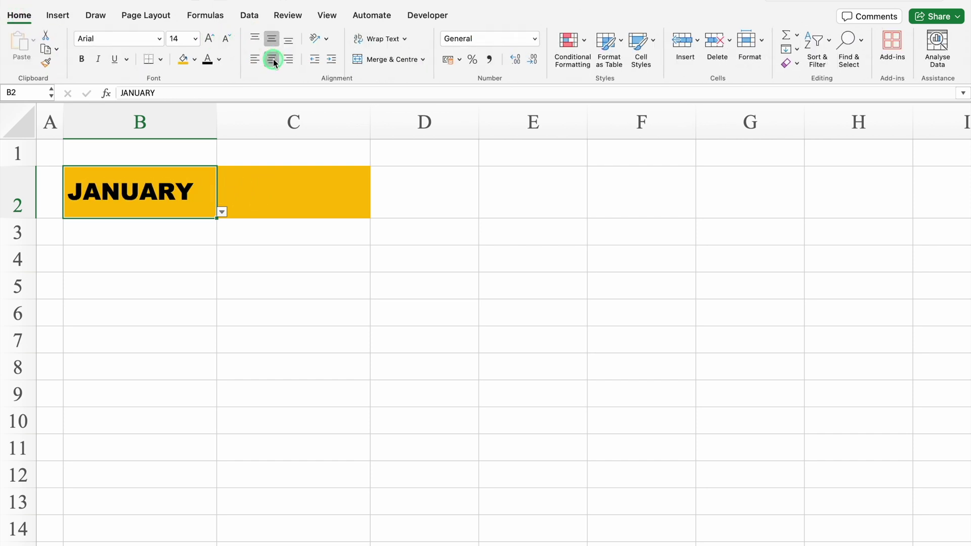
left_click(271, 59)
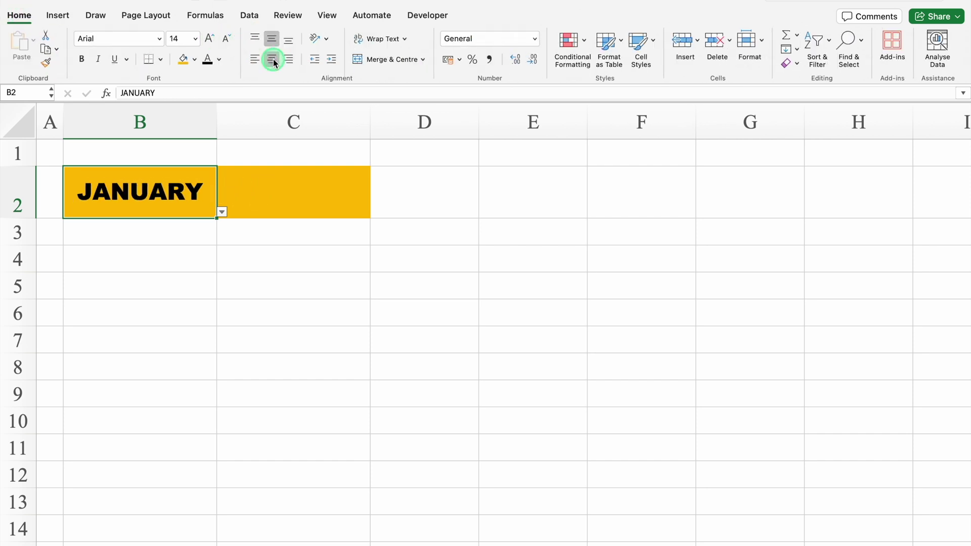
Start a data validation rule for C2 that allows a List
left_click(281, 194)
left_click(250, 17)
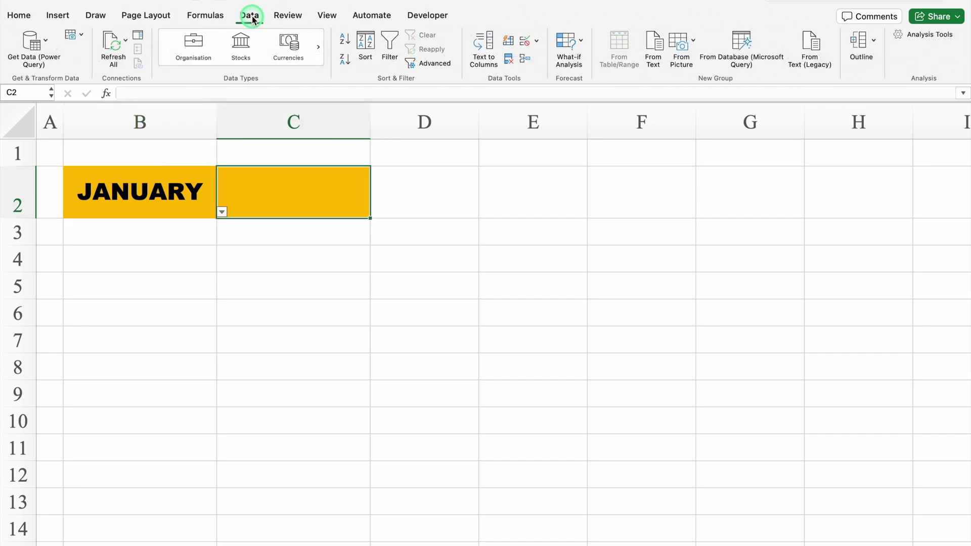
left_click(537, 40)
left_click(566, 59)
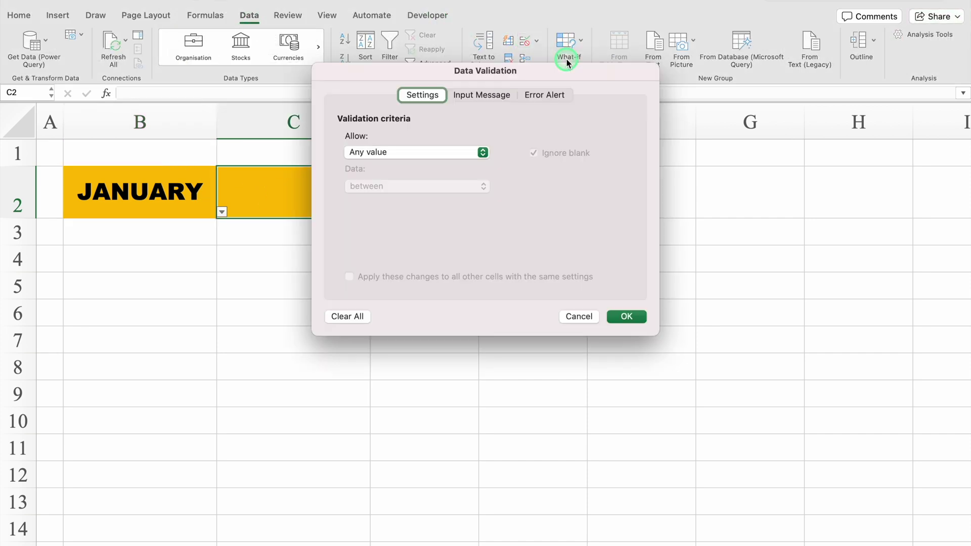
left_click(481, 152)
left_click(393, 199)
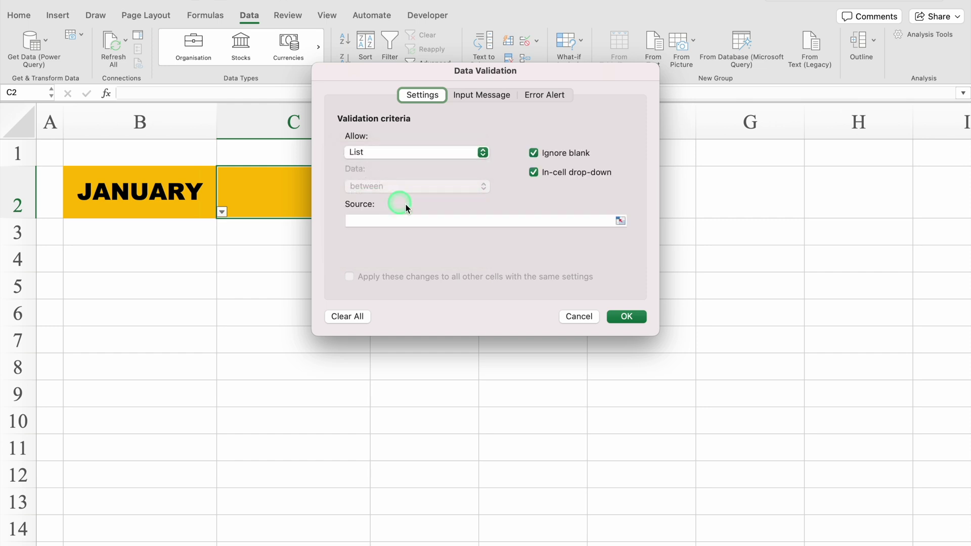
Set the list source to the Years range I3:I14 on the Settings sheet and apply the validation to C2
left_click(424, 220)
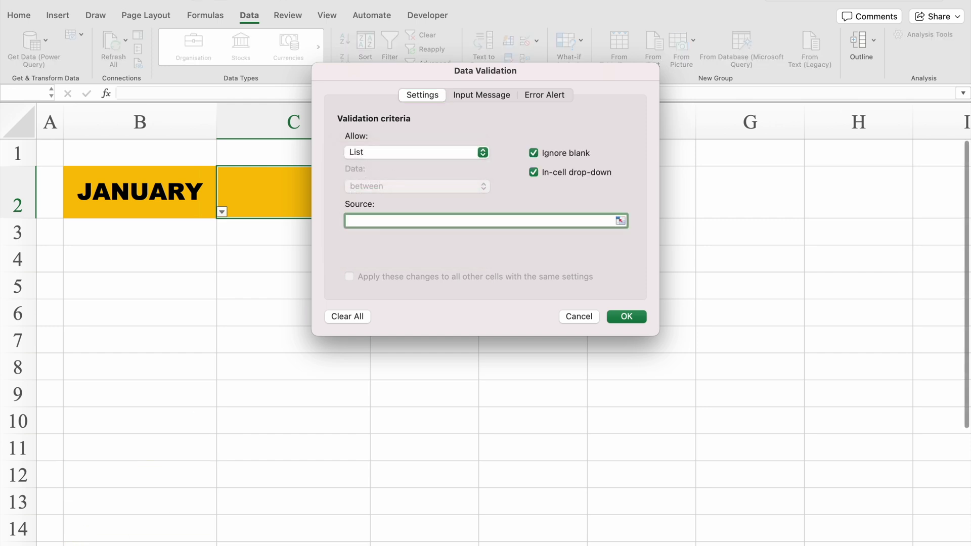
left_click(445, 542)
left_click_drag(579, 72, 418, 102)
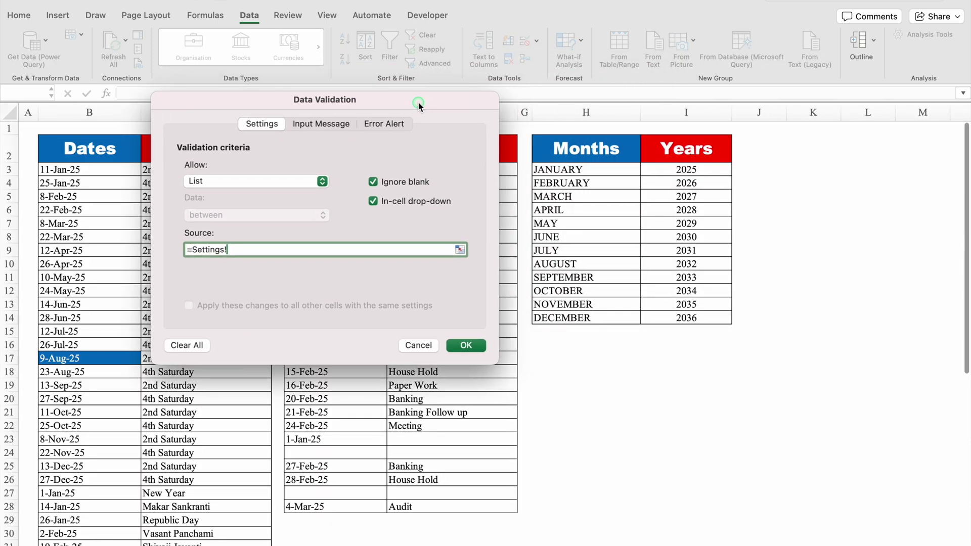
left_click_drag(673, 170, 679, 319)
left_click(466, 346)
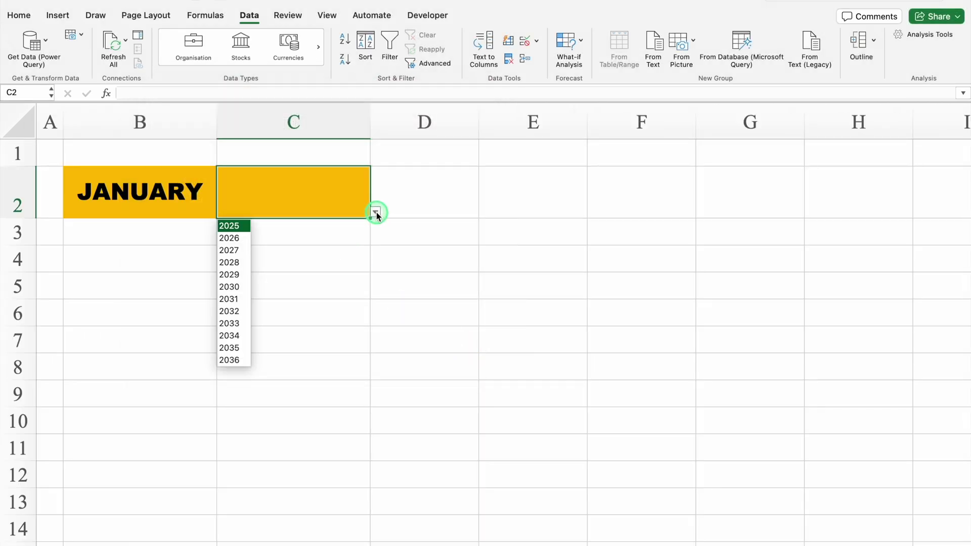
Choose 2025 from the C2 drop-down, centre it horizontally and reduce its font size to 14
left_click(240, 226)
left_click(20, 14)
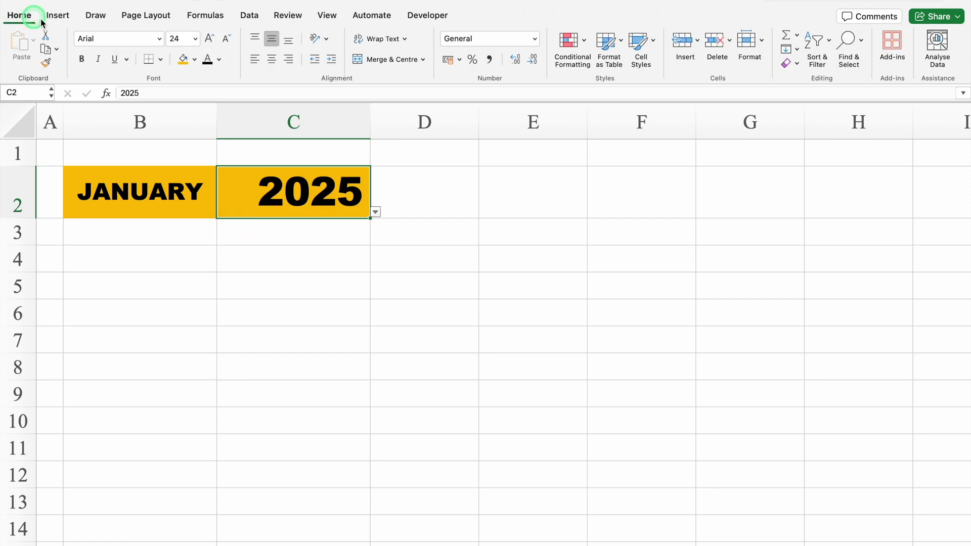
left_click(271, 59)
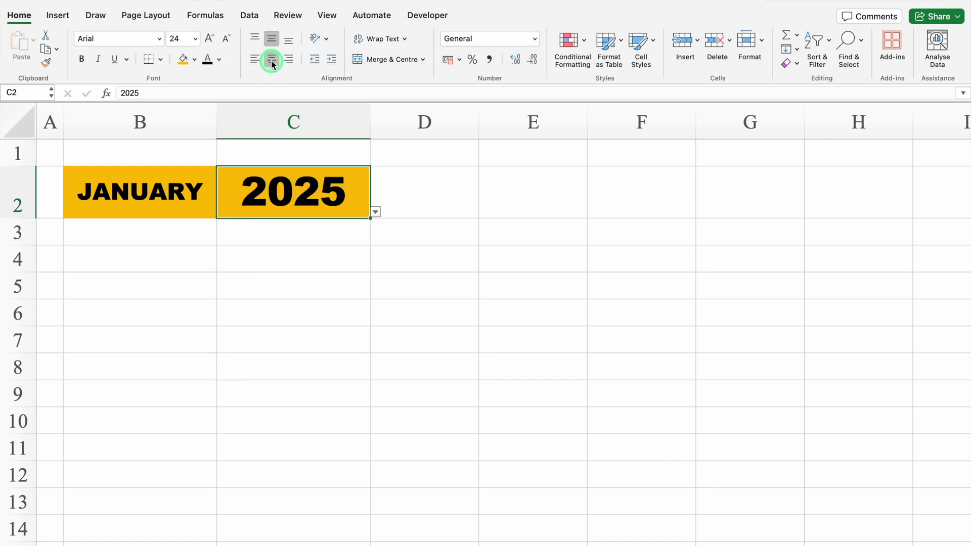
left_click(226, 38)
left_click(226, 39)
left_click(226, 39)
left_click(226, 39)
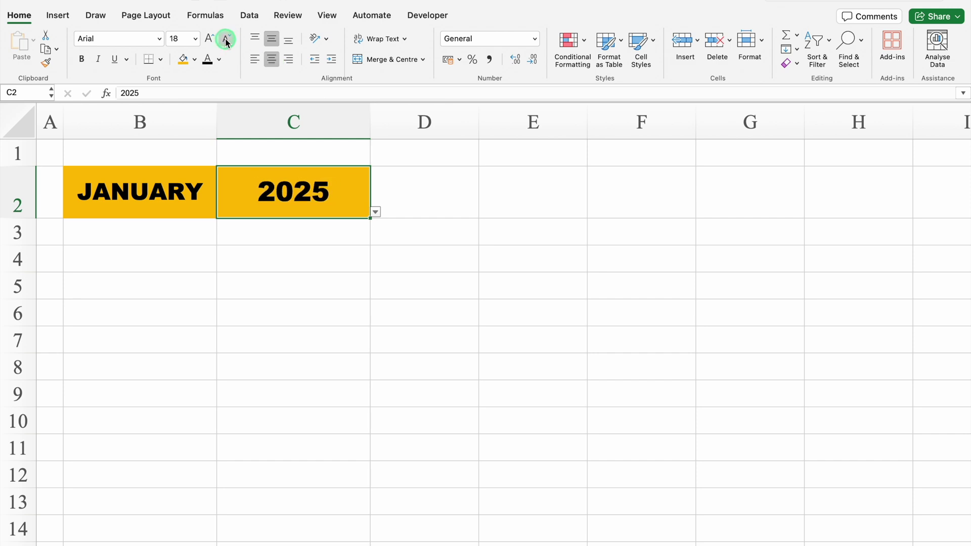
left_click(226, 38)
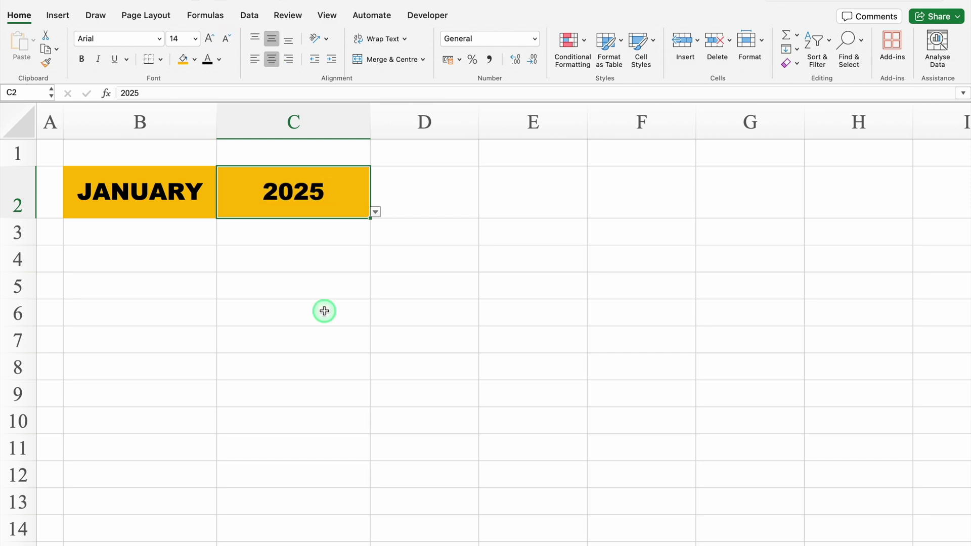
Apply all borders and a standard blue fill to B3:H3
left_click(154, 232)
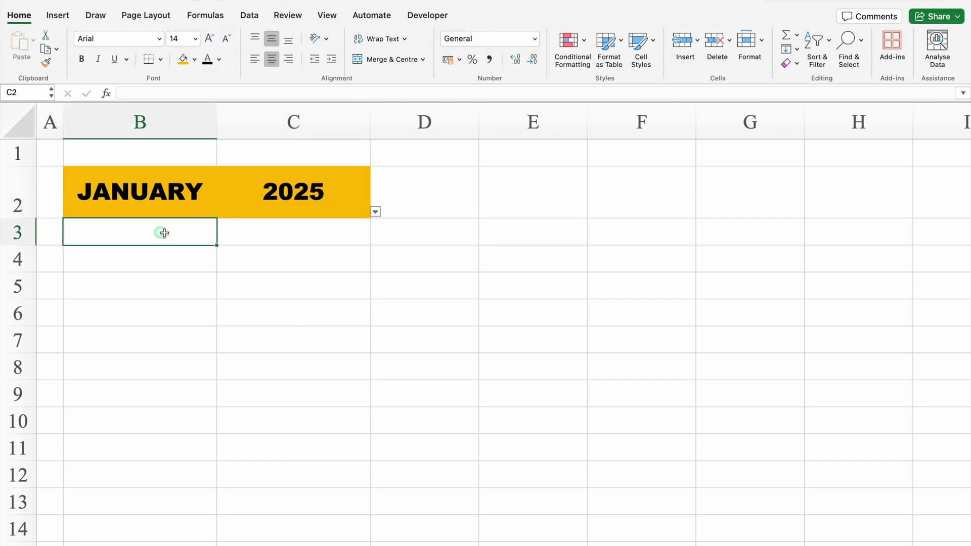
mouse_move(164, 233)
left_mouse_down()
mouse_move(715, 232)
mouse_move(764, 216)
left_mouse_up()
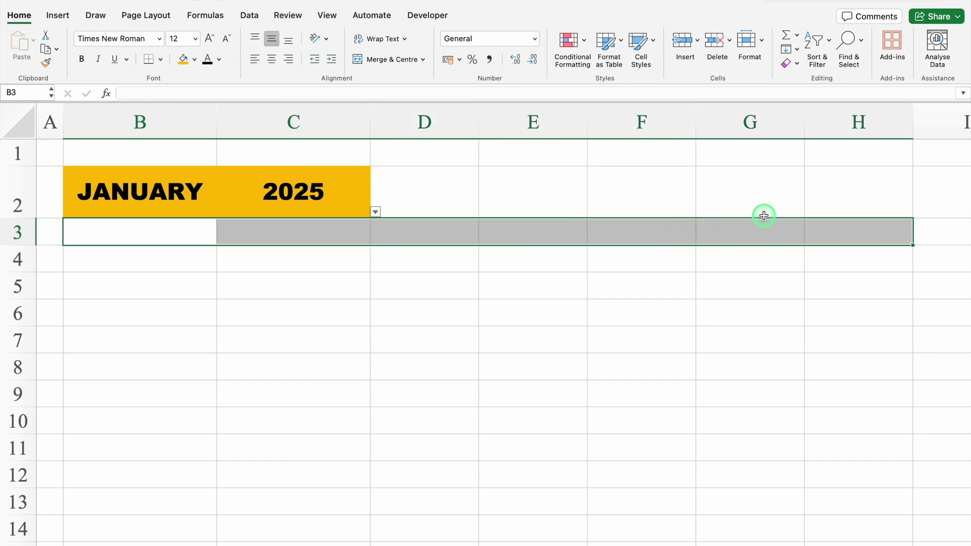
left_click(162, 60)
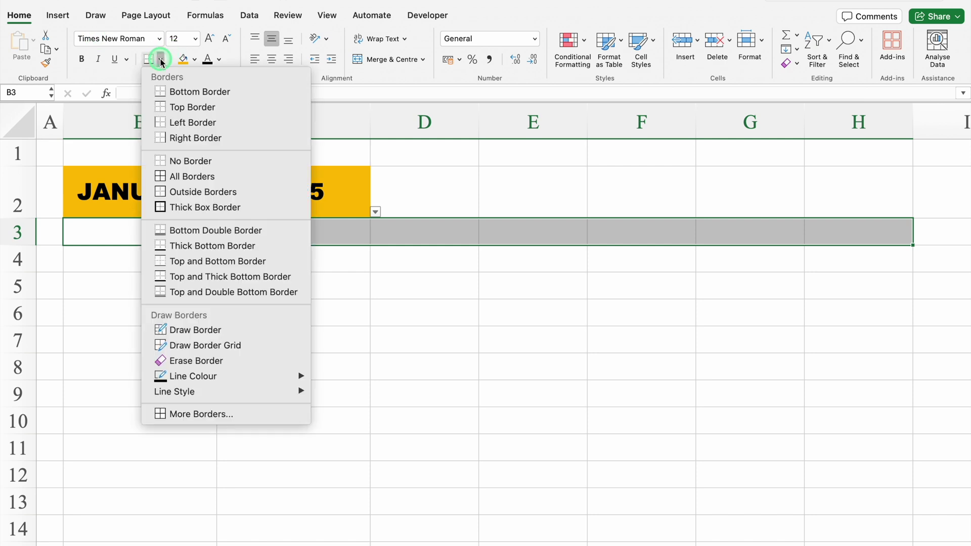
left_click(192, 174)
left_click(195, 60)
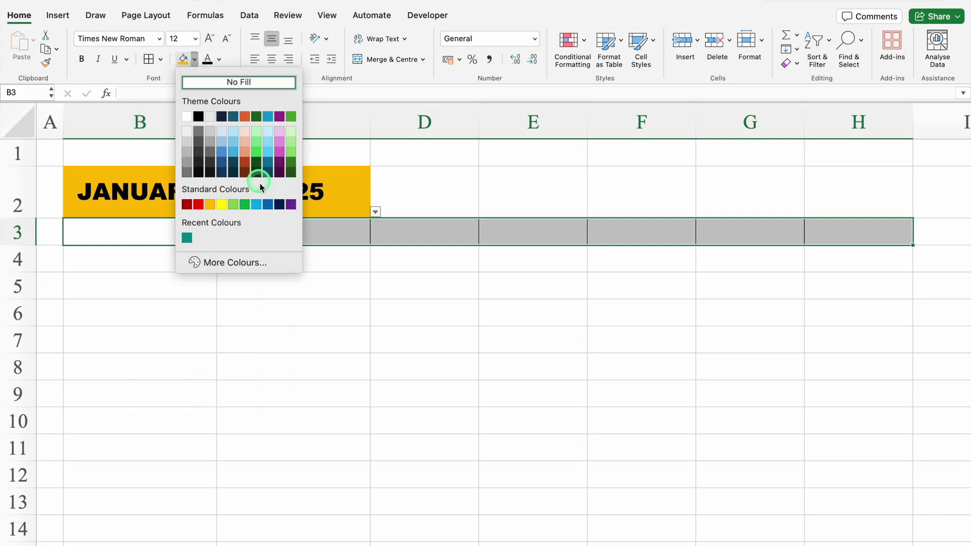
left_click(268, 204)
Set the font of B3:H3 to white Arial Bold
left_click(219, 60)
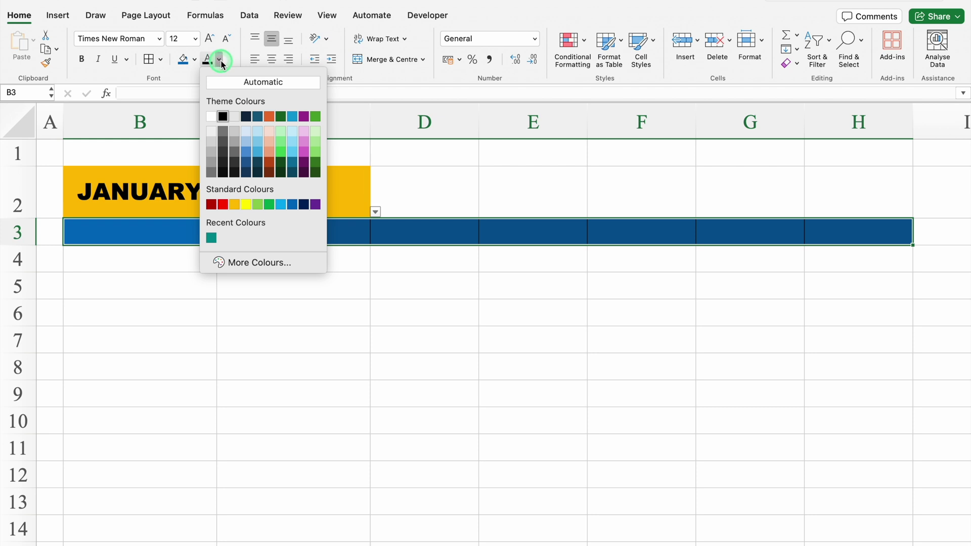
left_click(211, 117)
left_click(160, 39)
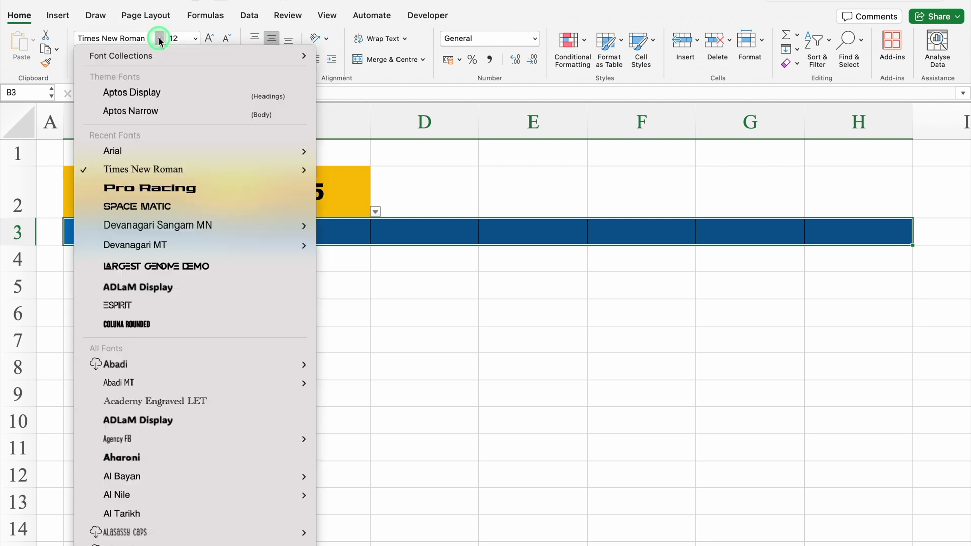
mouse_move(249, 150)
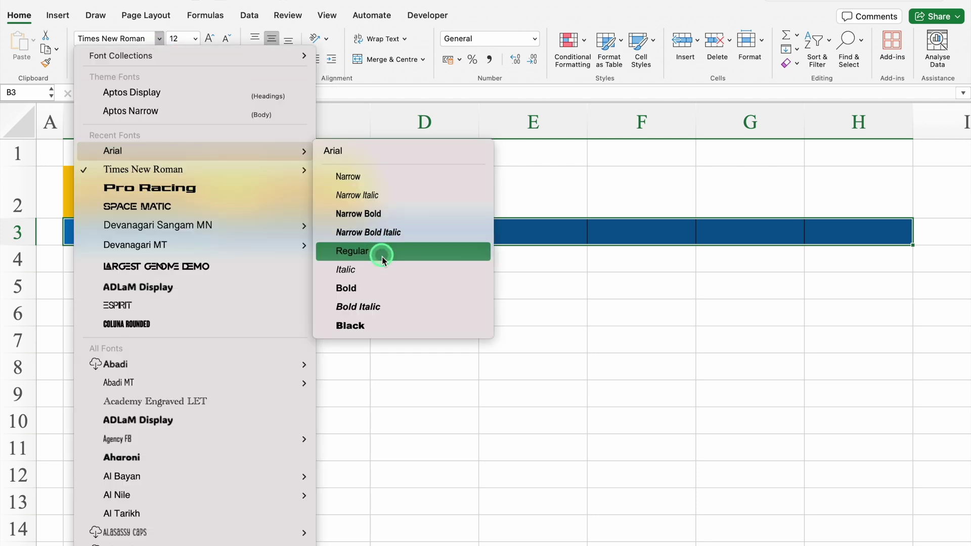
left_click(386, 288)
Enter Monday in B3, centre it and fill the weekday names across to Sunday in H3
type("Monday")
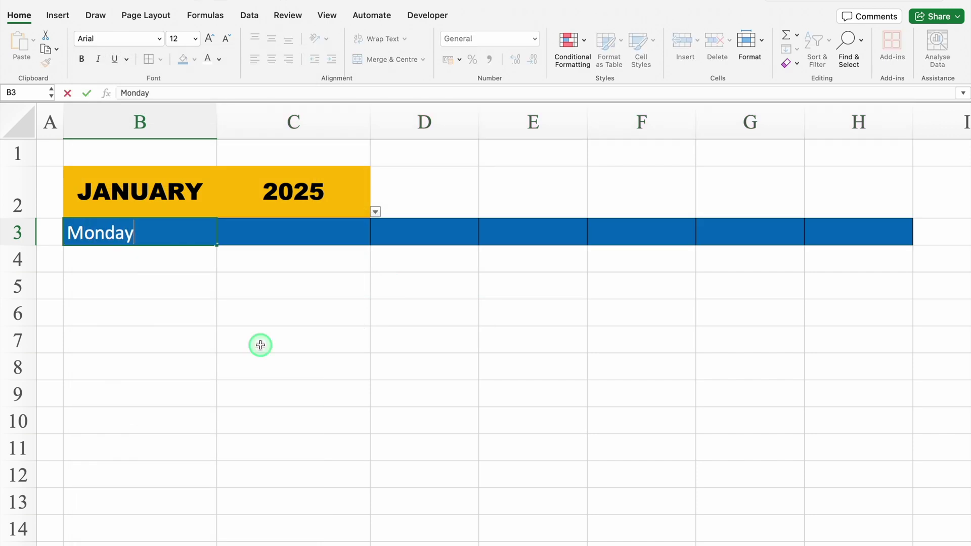
key("ctrl+Return")
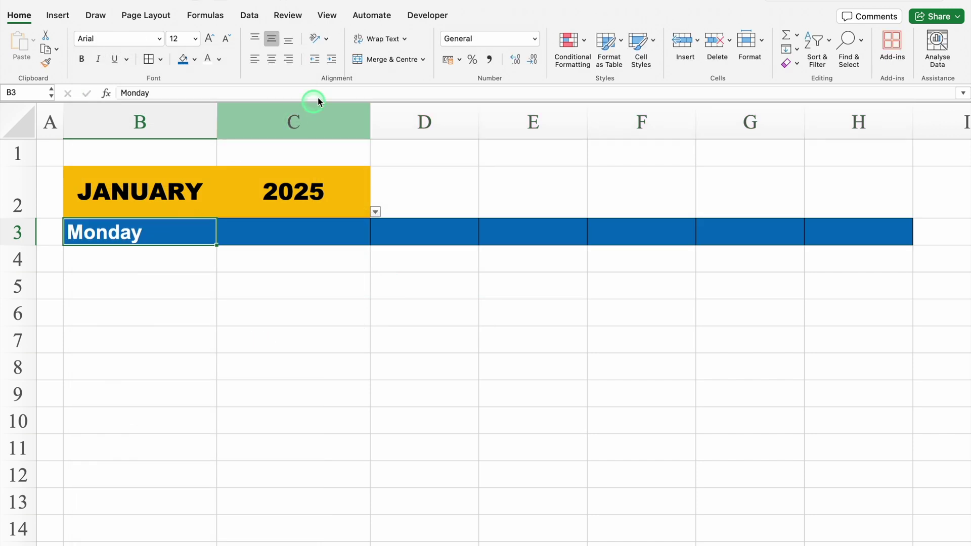
left_click(271, 59)
left_click_drag(217, 245, 870, 238)
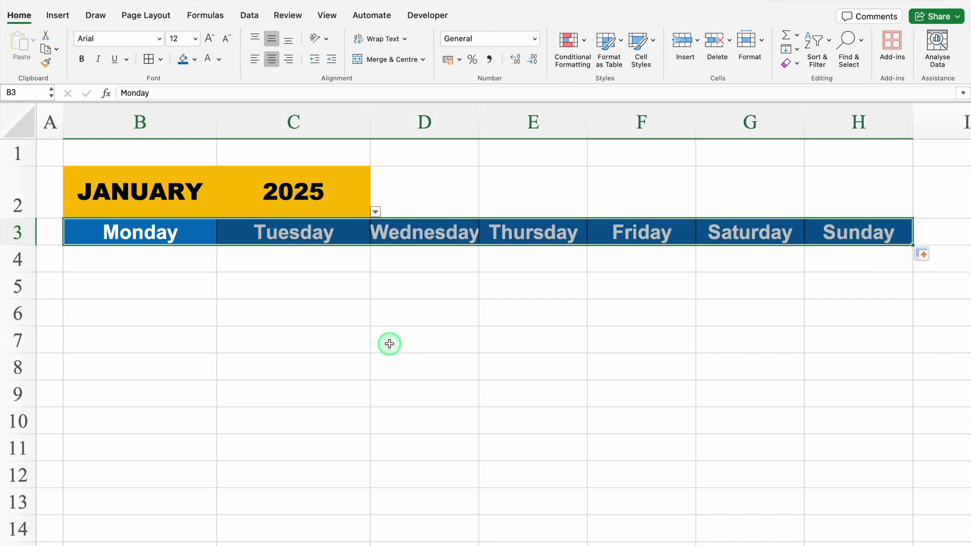
Start a conditional formatting rule on the whole sheet for cell values equal to Saturday
left_click(20, 123)
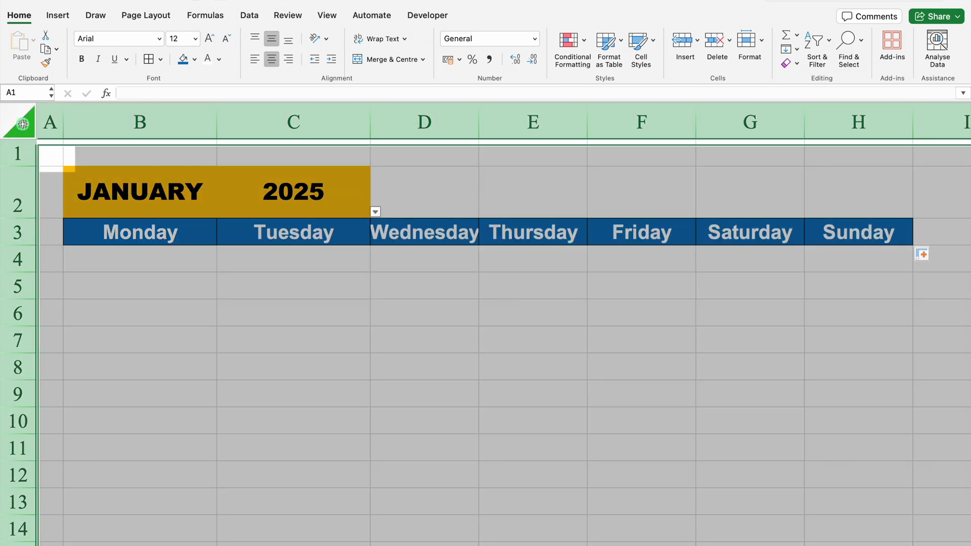
left_click(23, 16)
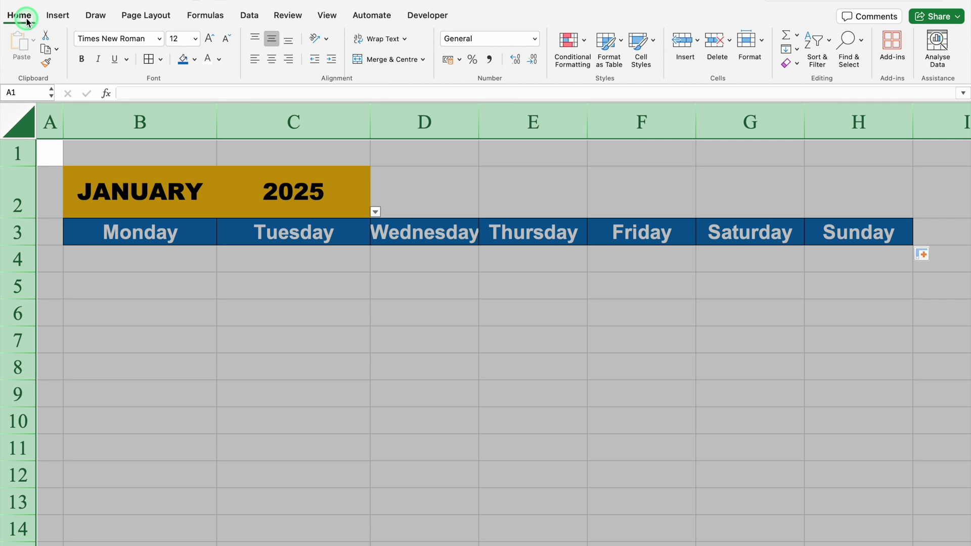
left_click(569, 45)
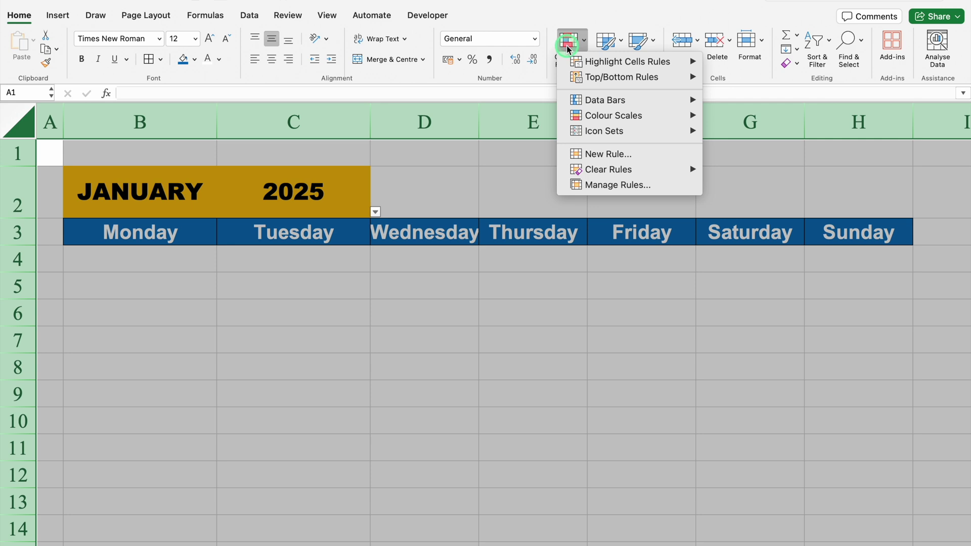
mouse_move(657, 62)
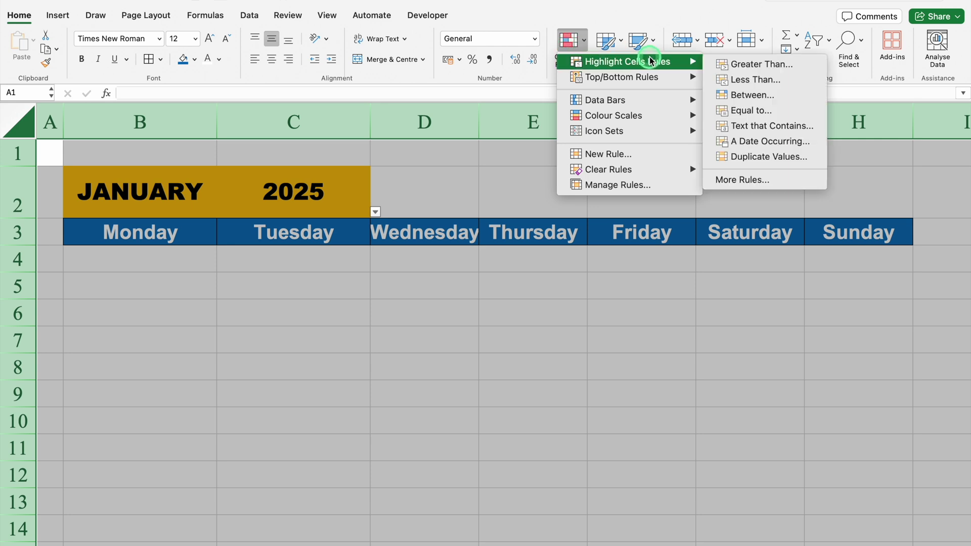
left_click(747, 111)
left_click(565, 183)
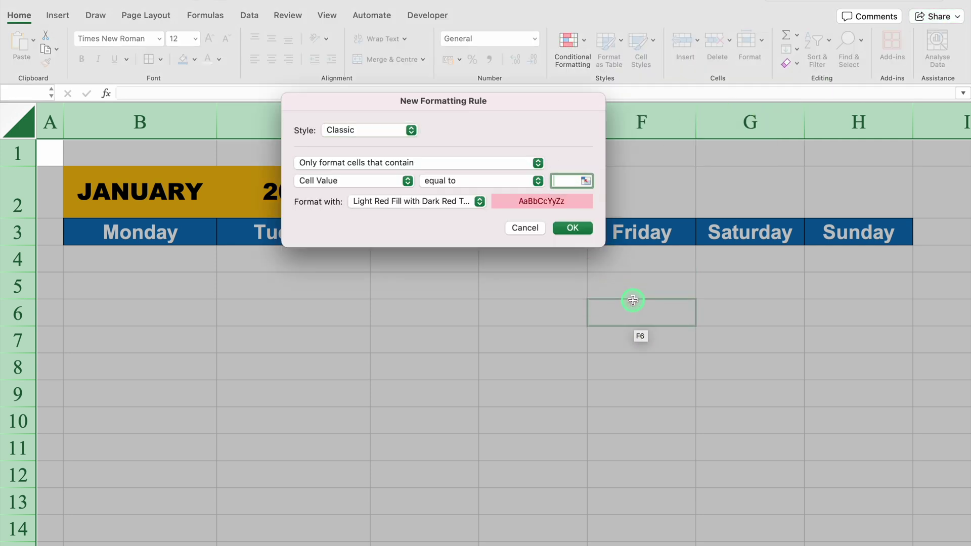
type("Satu")
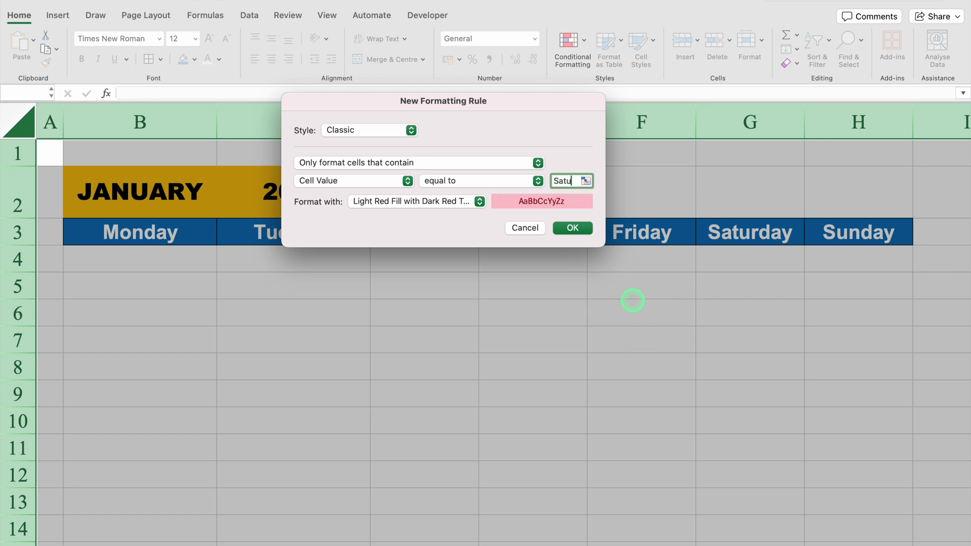
type("rday")
Give the Saturday rule a customised format with red fill and white font, and apply it
left_click(479, 202)
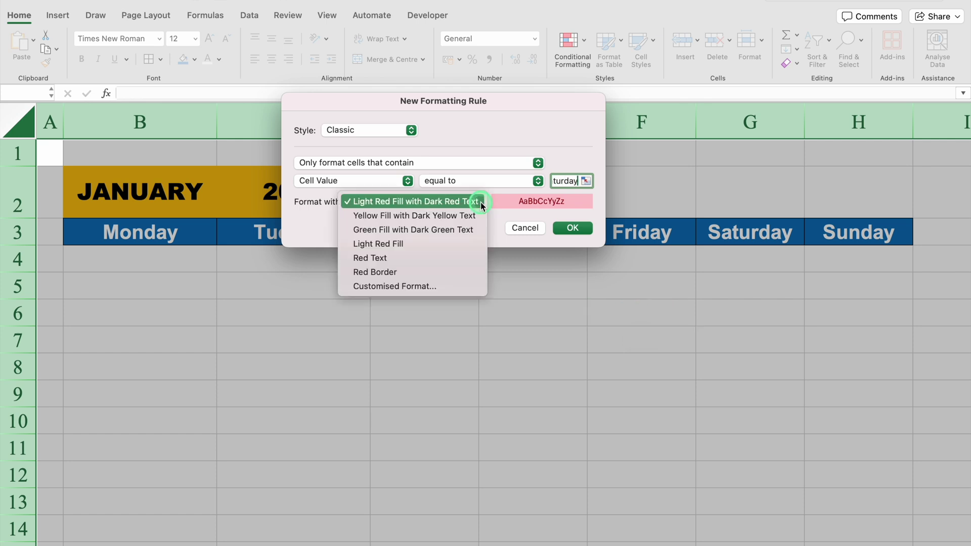
left_click(426, 285)
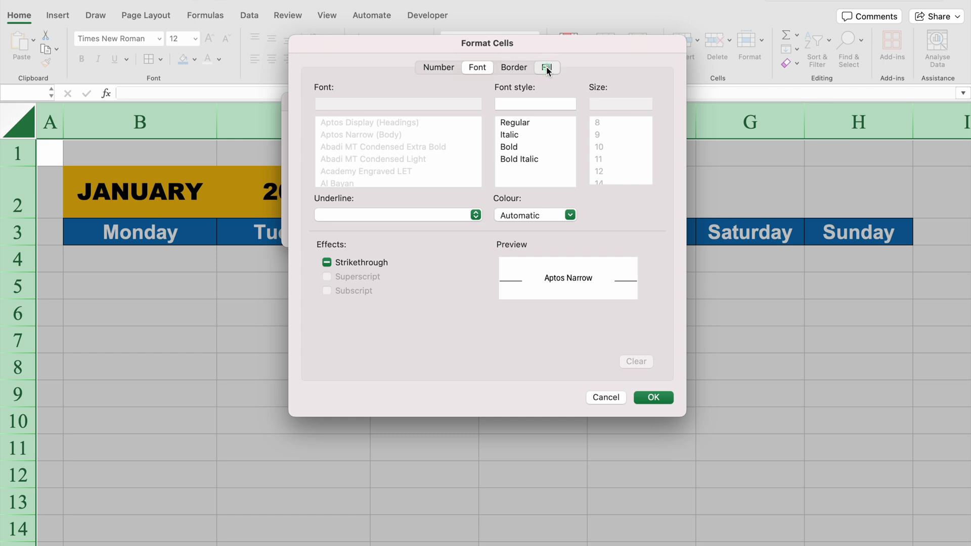
left_click(546, 68)
left_click(449, 116)
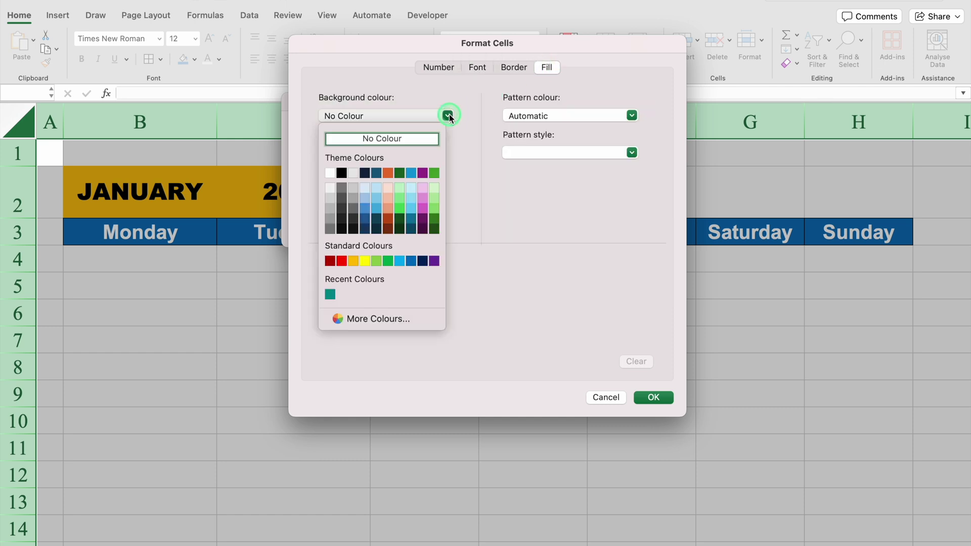
left_click(343, 261)
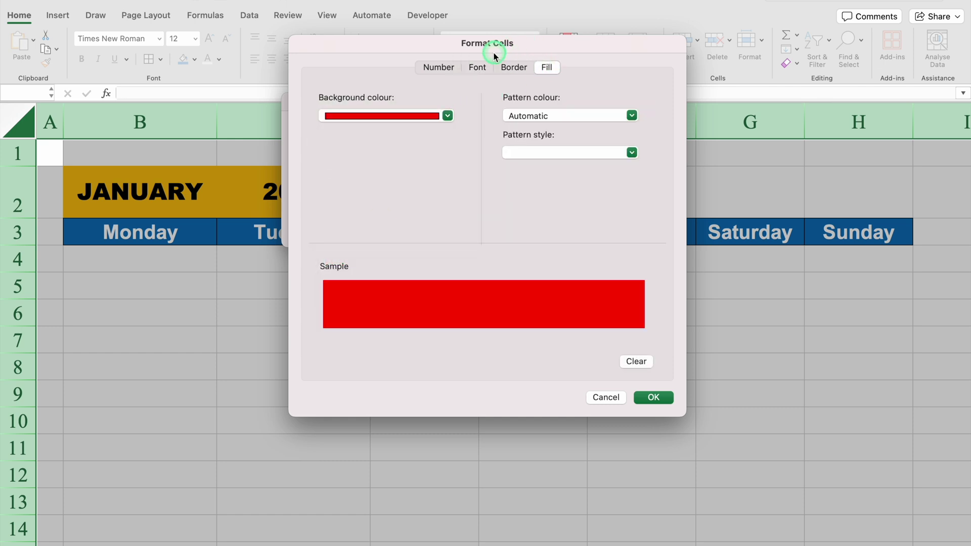
left_click(477, 67)
left_click(570, 215)
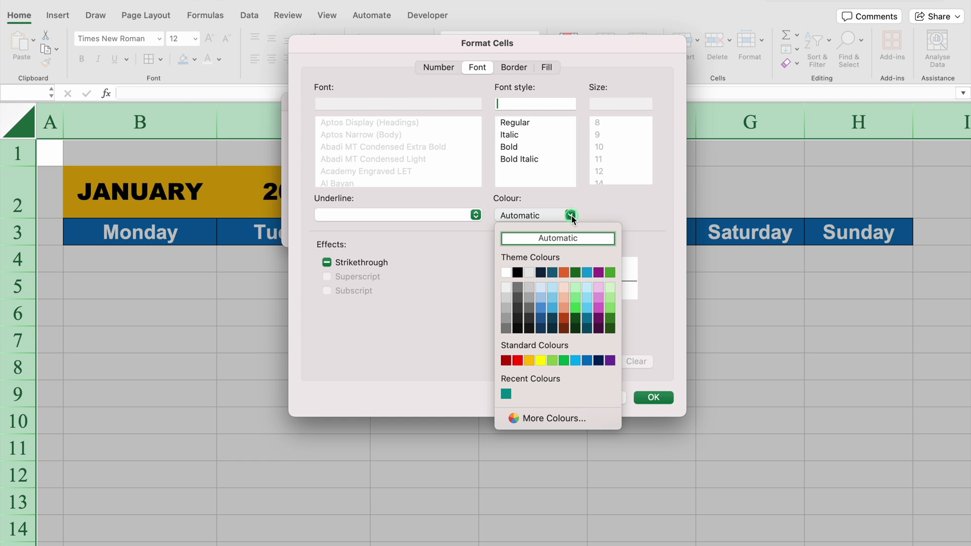
left_click(504, 272)
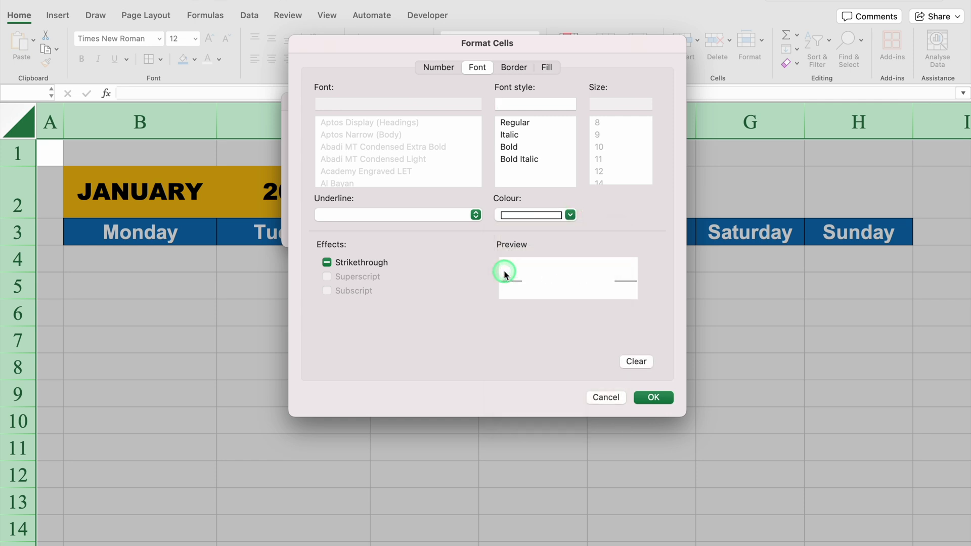
left_click(652, 398)
left_click(576, 229)
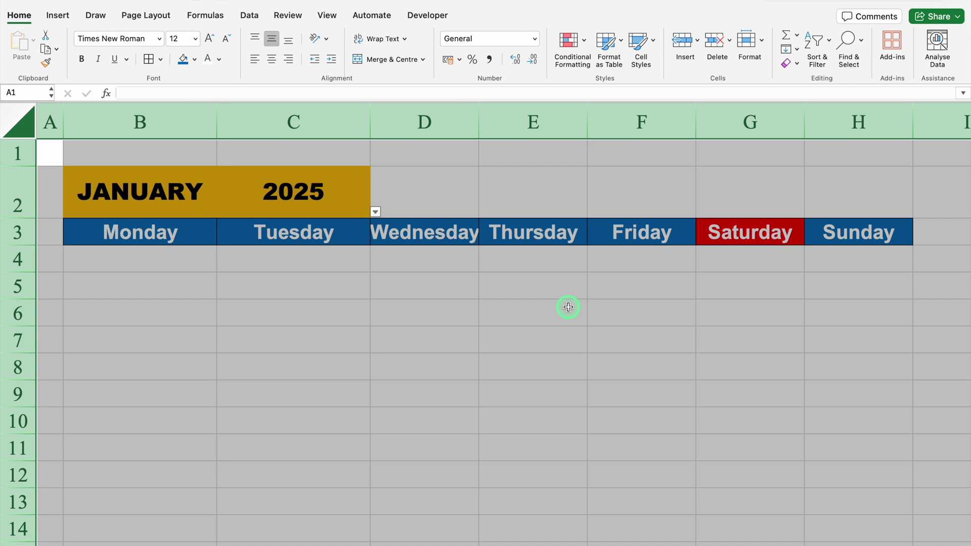
Start a new conditional formatting rule on the whole sheet for cell values equal to Sunday
left_click(570, 43)
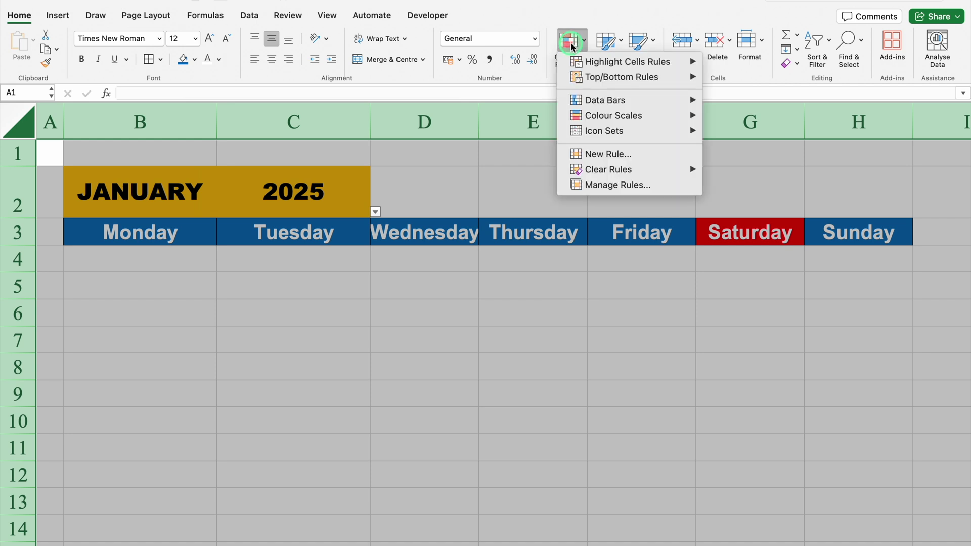
mouse_move(627, 61)
left_click(728, 110)
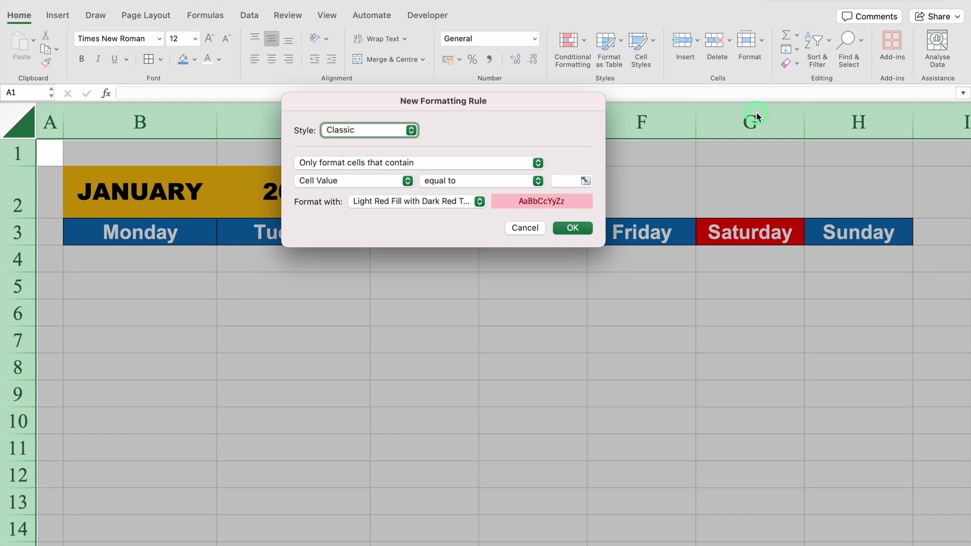
left_click(573, 181)
type("Su")
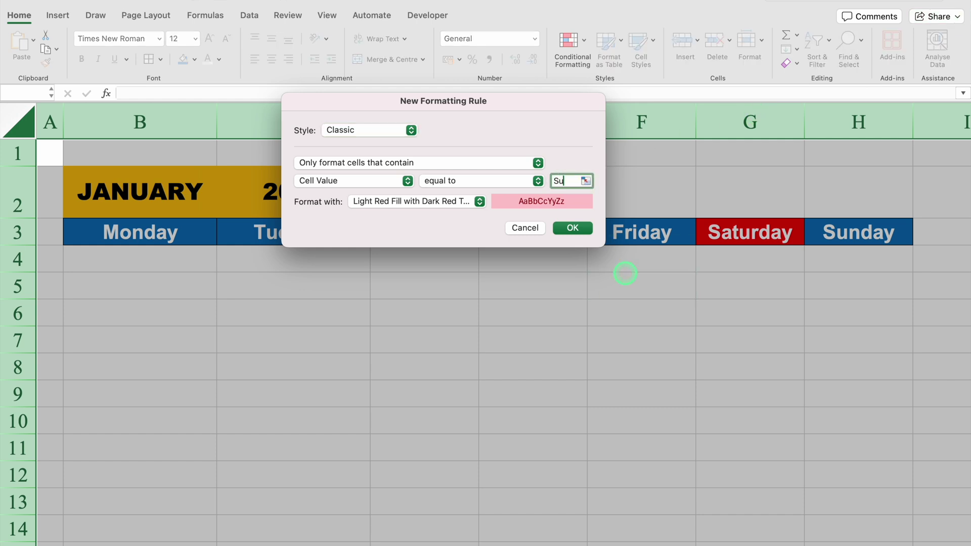
type("nday")
Give the Sunday rule a customised format with red fill and white font colour, and apply it
left_click(480, 201)
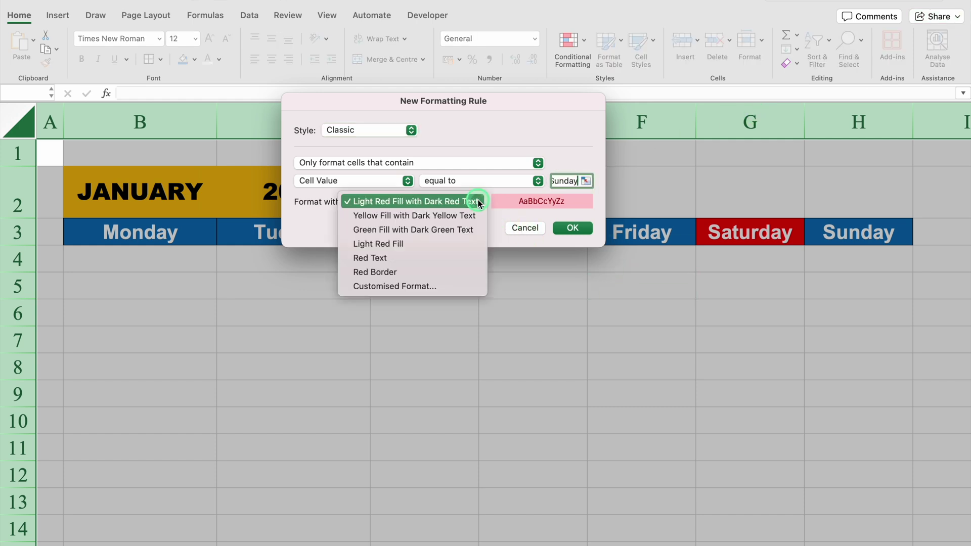
left_click(410, 284)
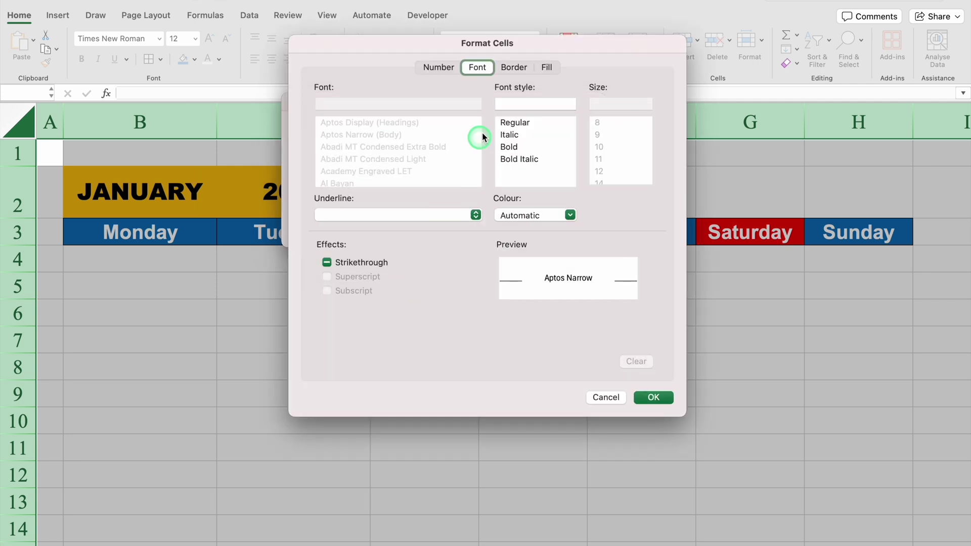
left_click(544, 71)
left_click(448, 115)
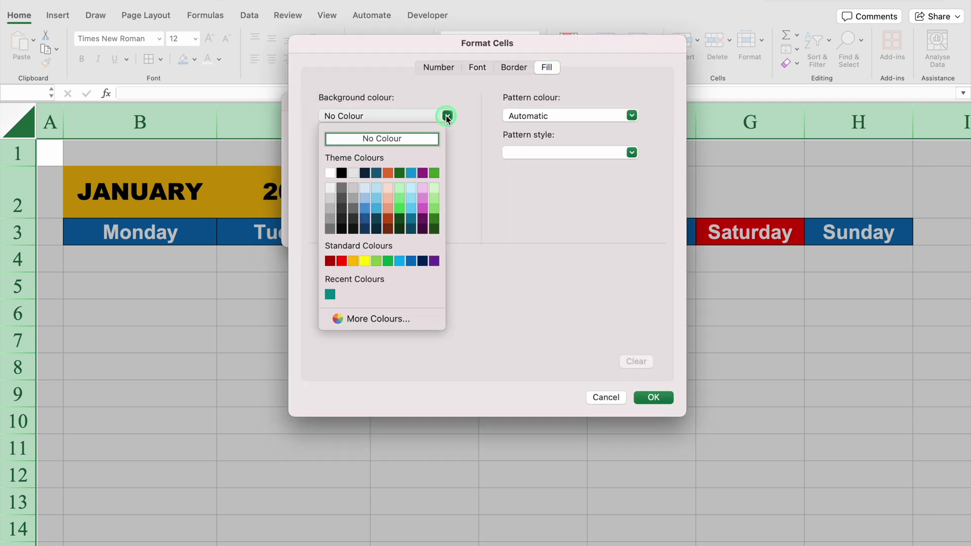
left_click(339, 261)
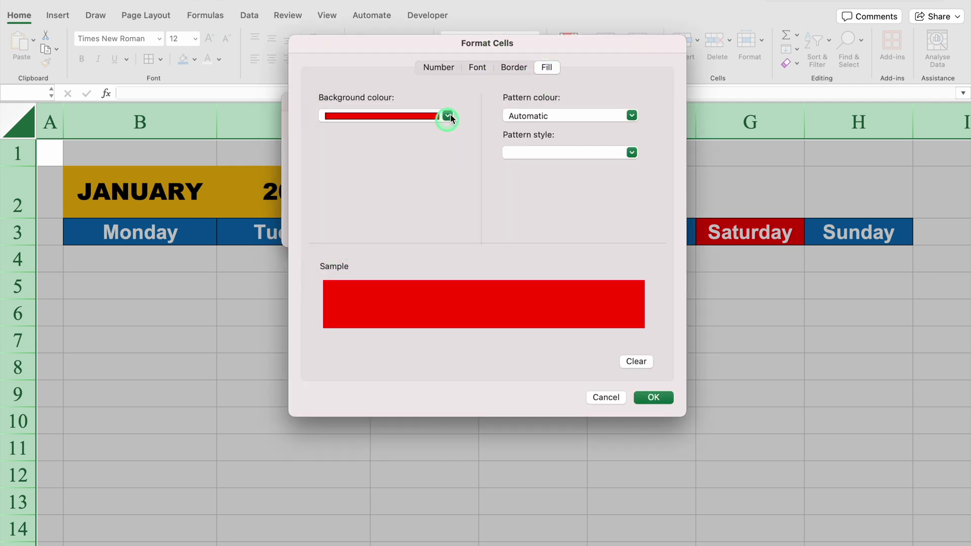
left_click(478, 68)
left_click(570, 216)
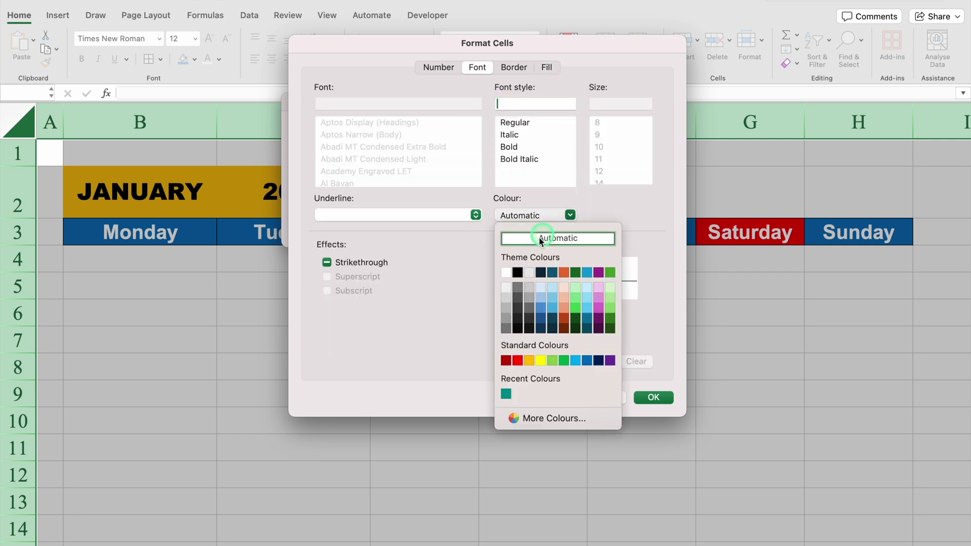
left_click(505, 272)
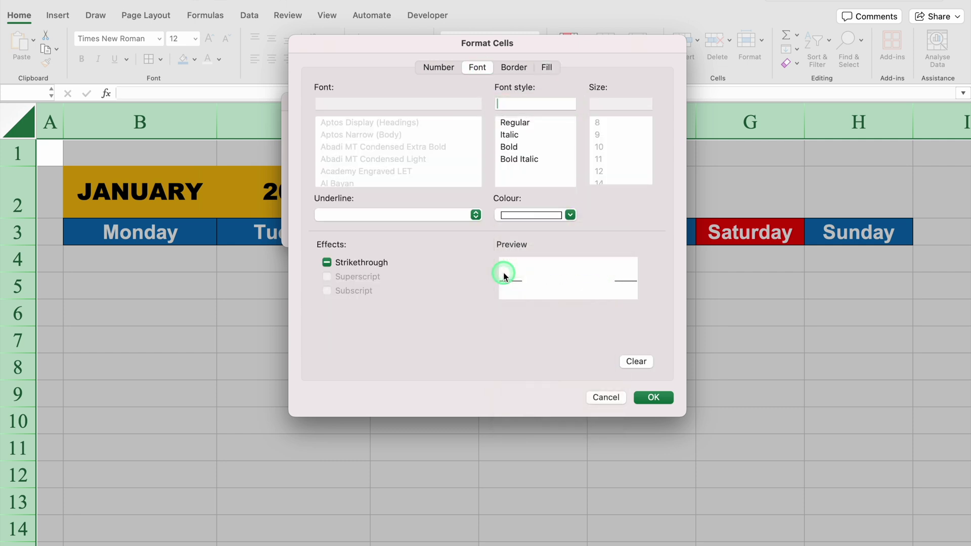
left_click(655, 396)
left_click(579, 226)
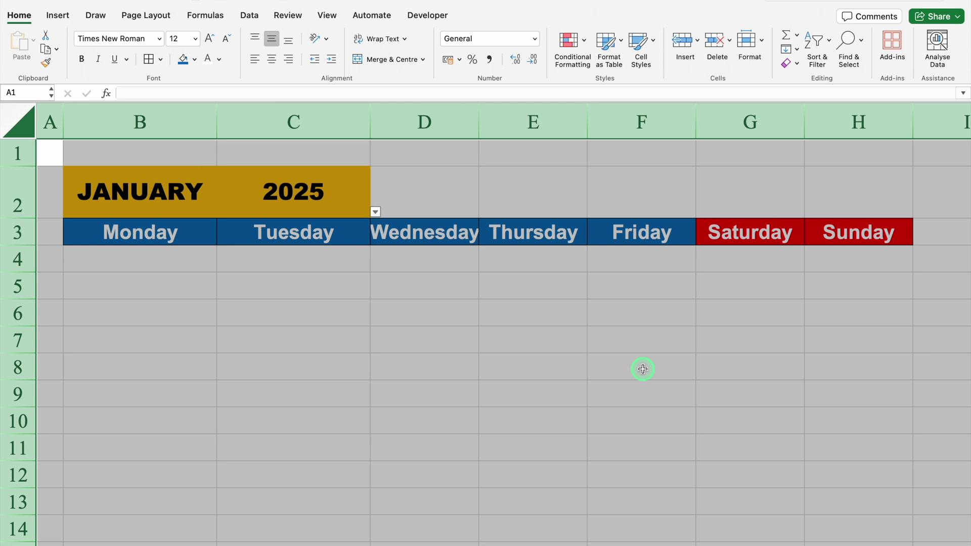
Test the weekend rule by entering Sunday in B3, and undo that entry
key("Down")
key("Down")
key("Right")
type("Sunday")
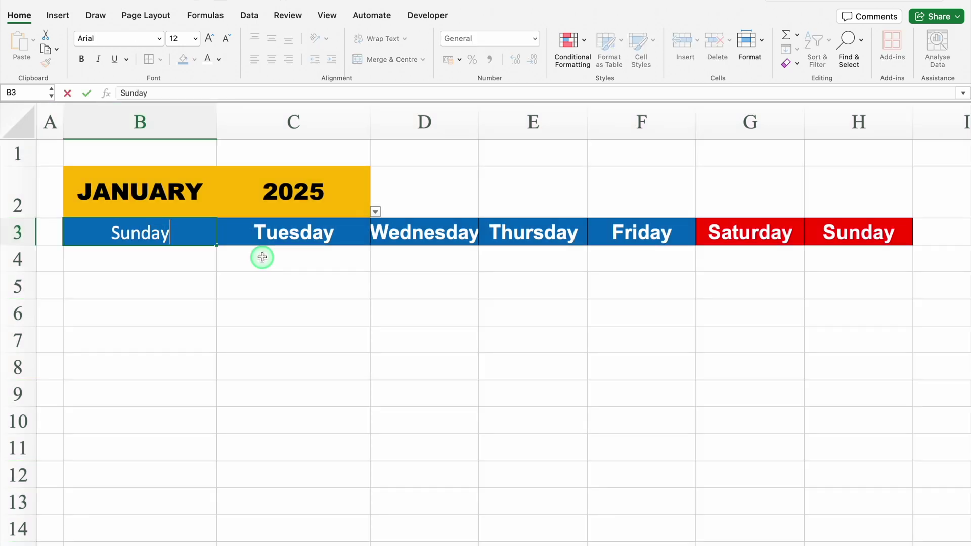
key("Return")
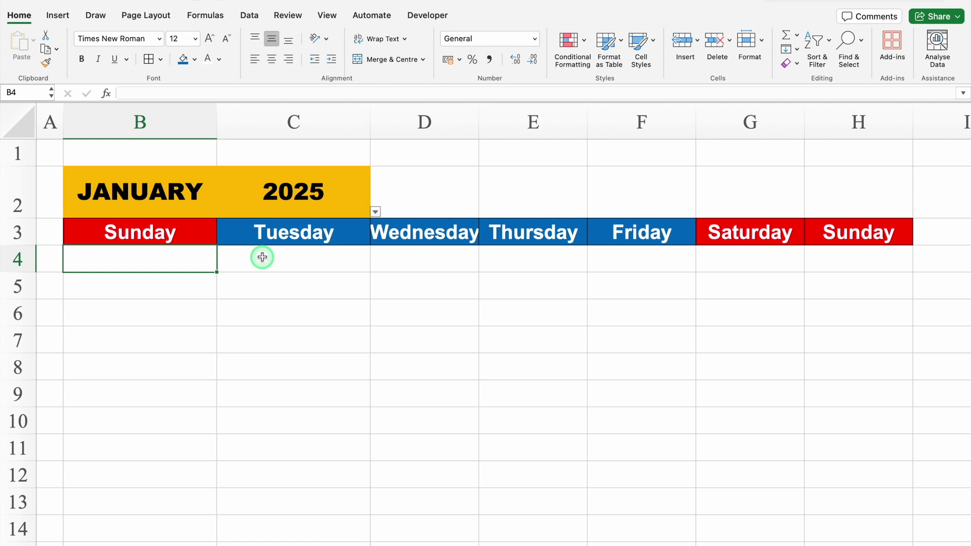
key("super+z")
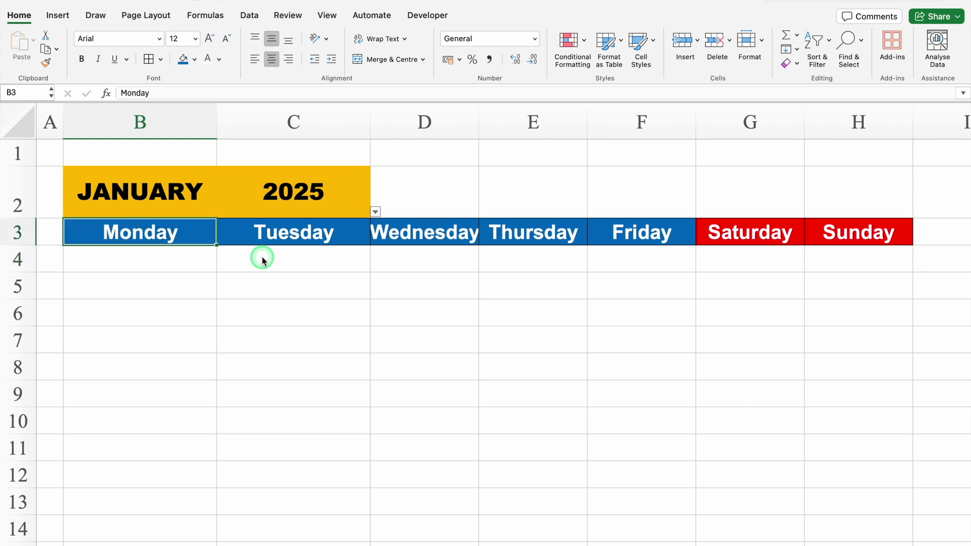
Add outside borders around the month and year cells B2:C2
left_click(134, 185)
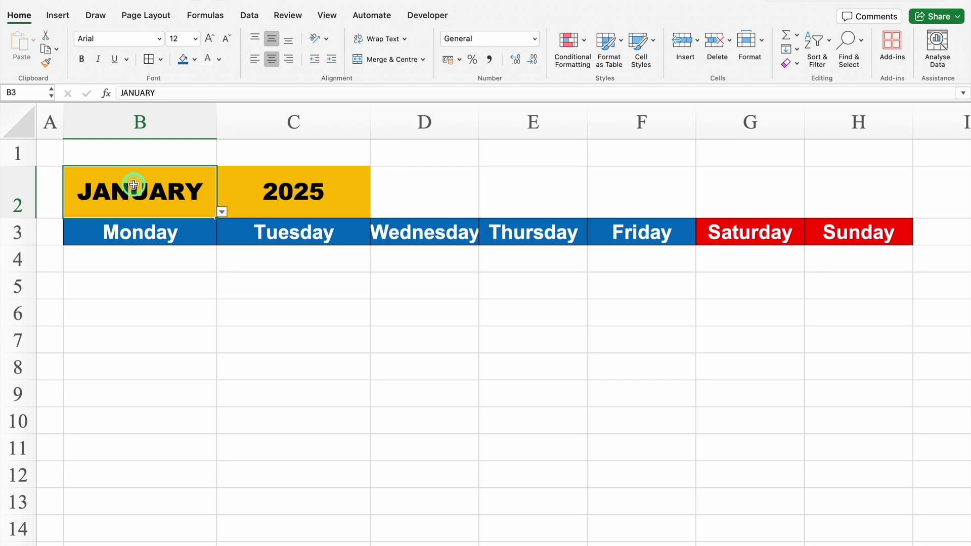
left_click(287, 183, "shift")
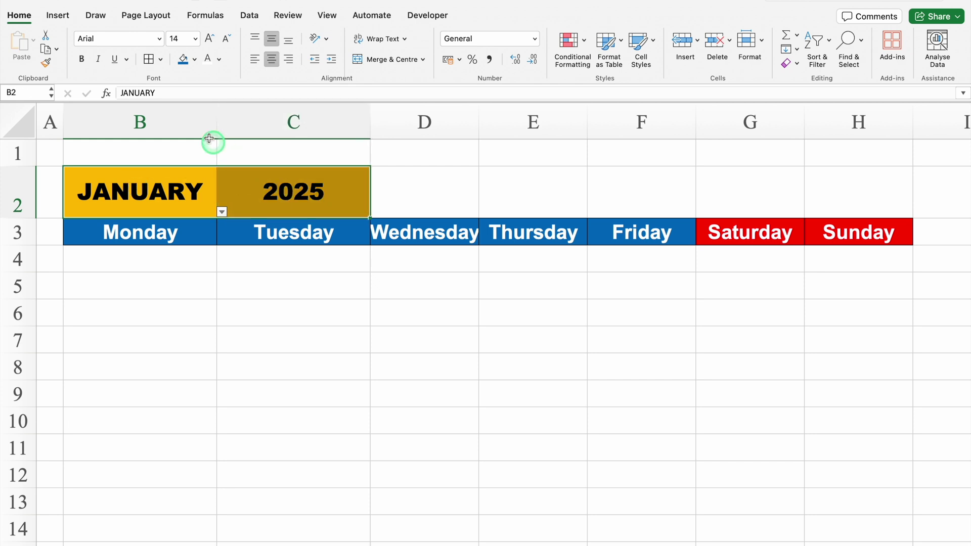
left_click(160, 59)
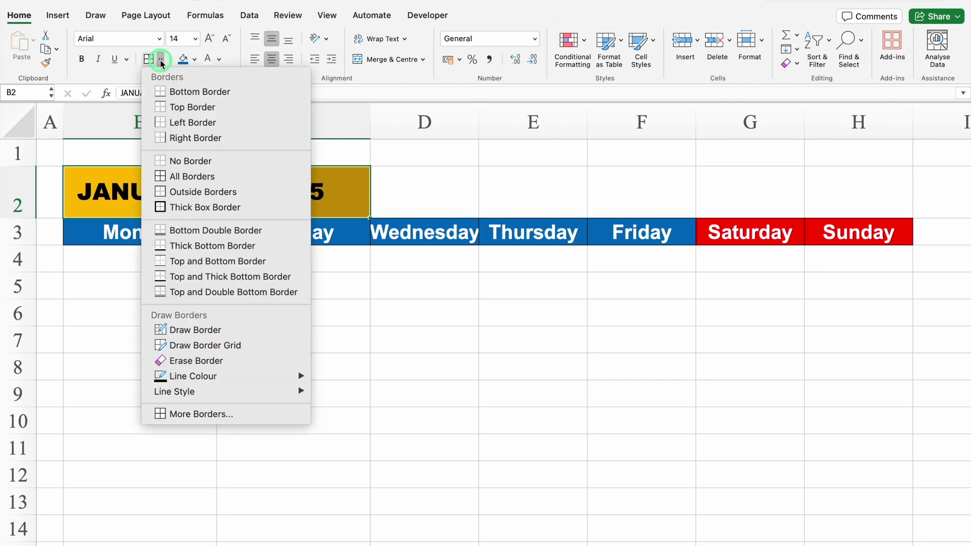
left_click(192, 191)
left_click(365, 297)
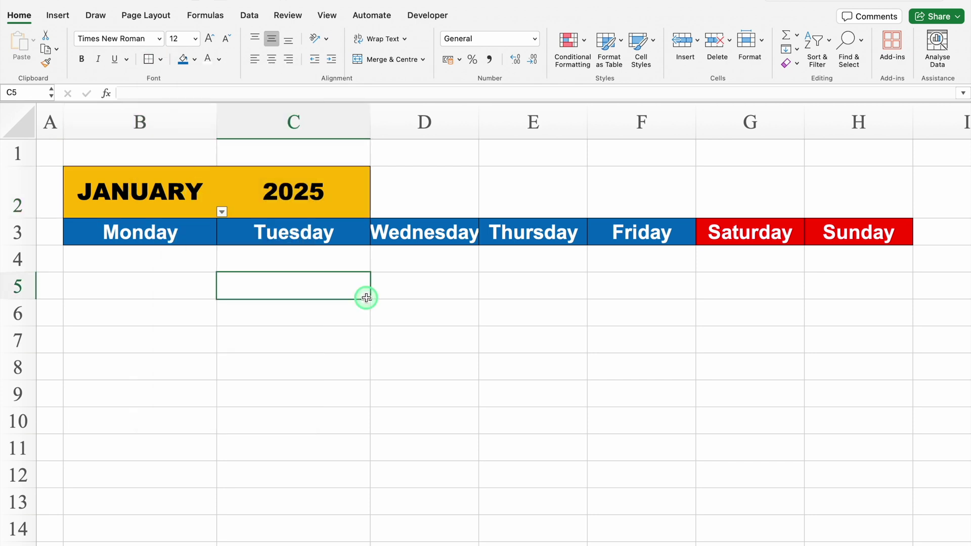
Enter =DATEVALUE("1"&B2&C2) in B4 for the first day of the chosen month, and centre the cell
left_click(179, 259)
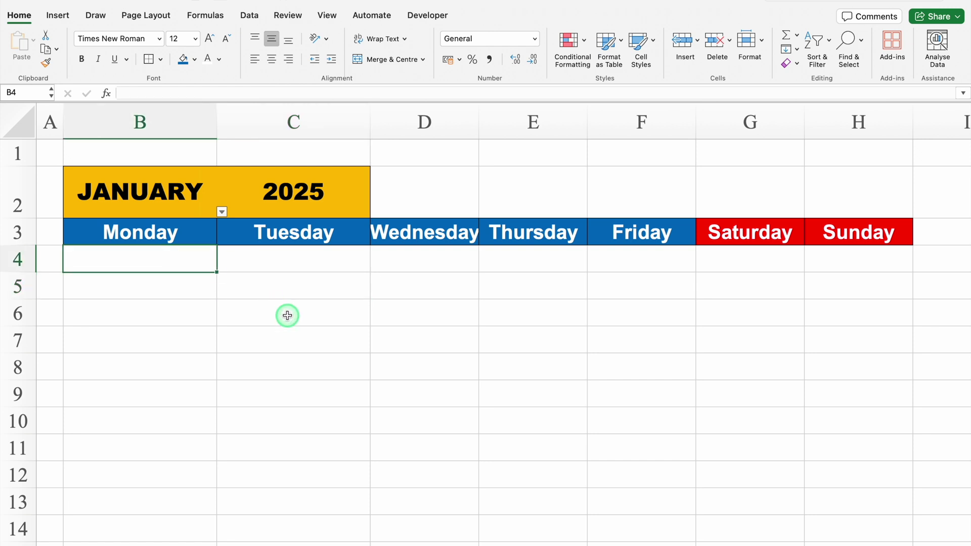
type("=date")
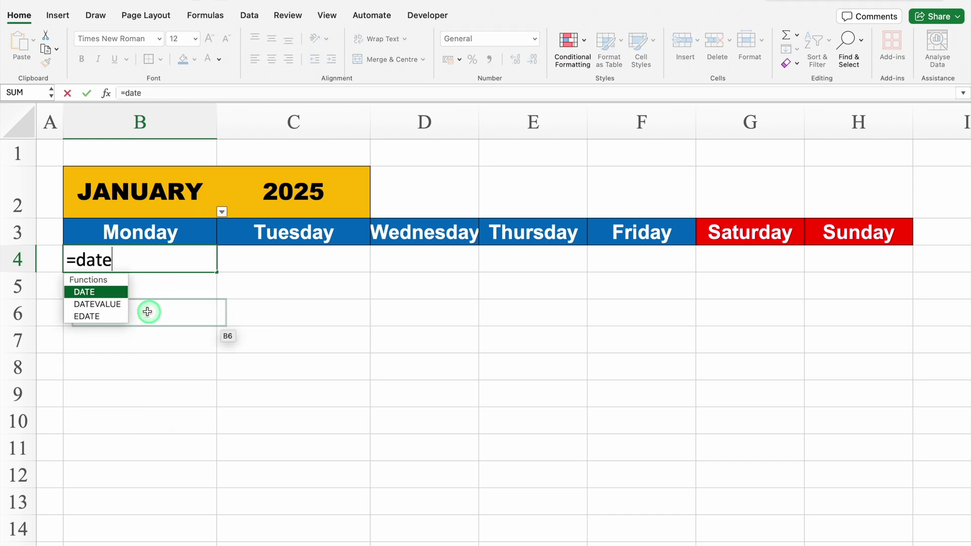
double_click(115, 302)
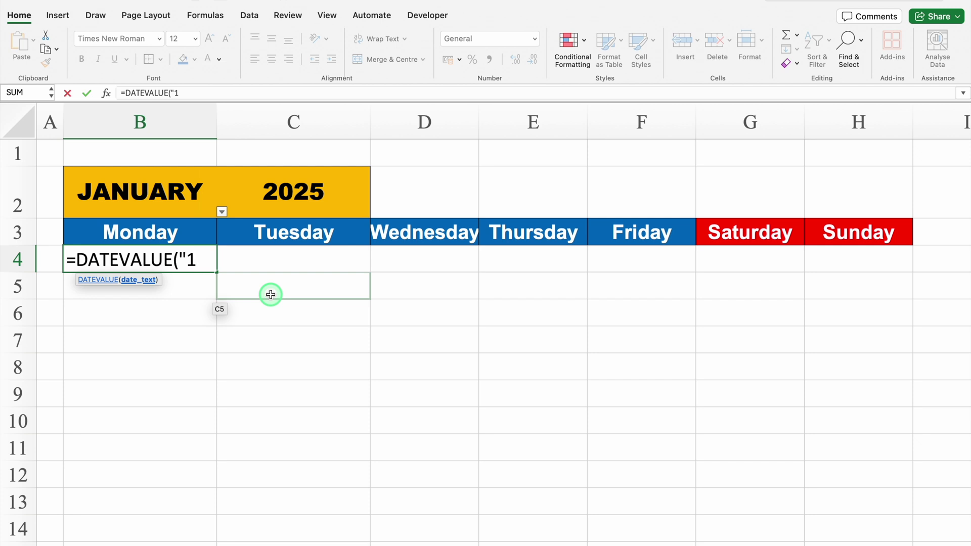
type("\"1\"&")
left_click(165, 191)
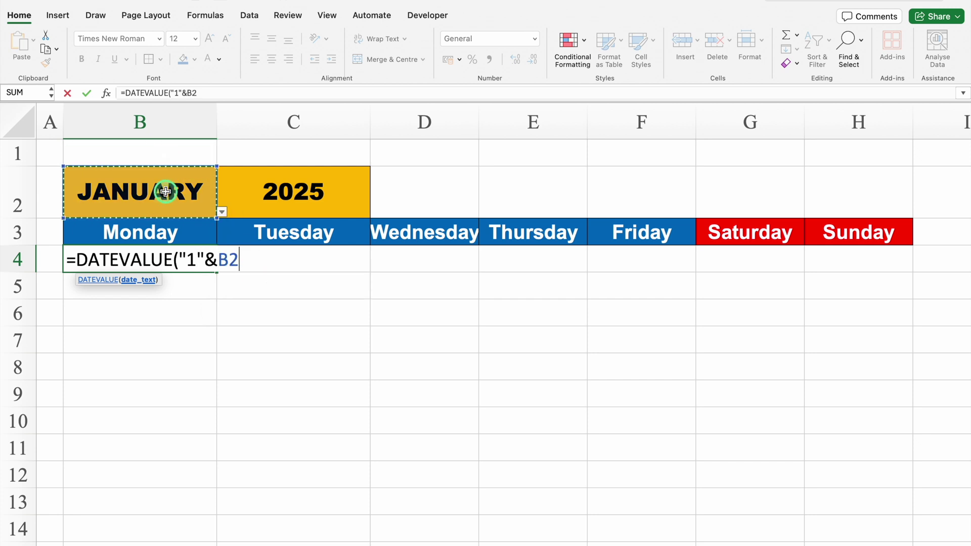
type("&")
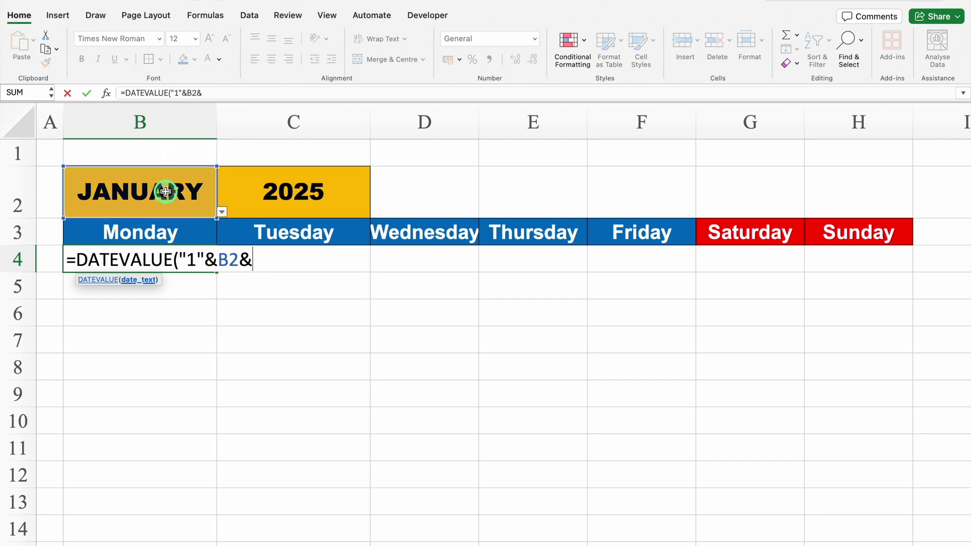
left_click(287, 198)
type(")")
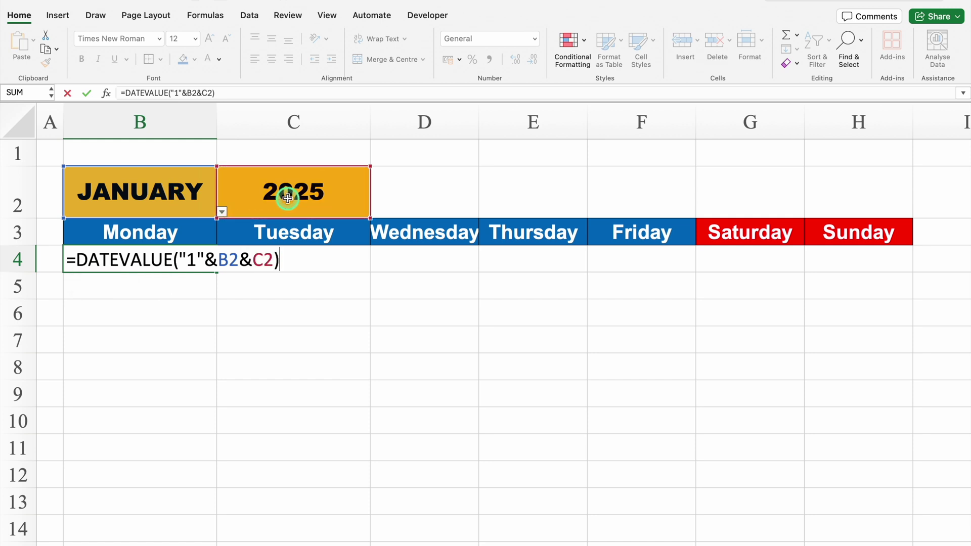
key("Return")
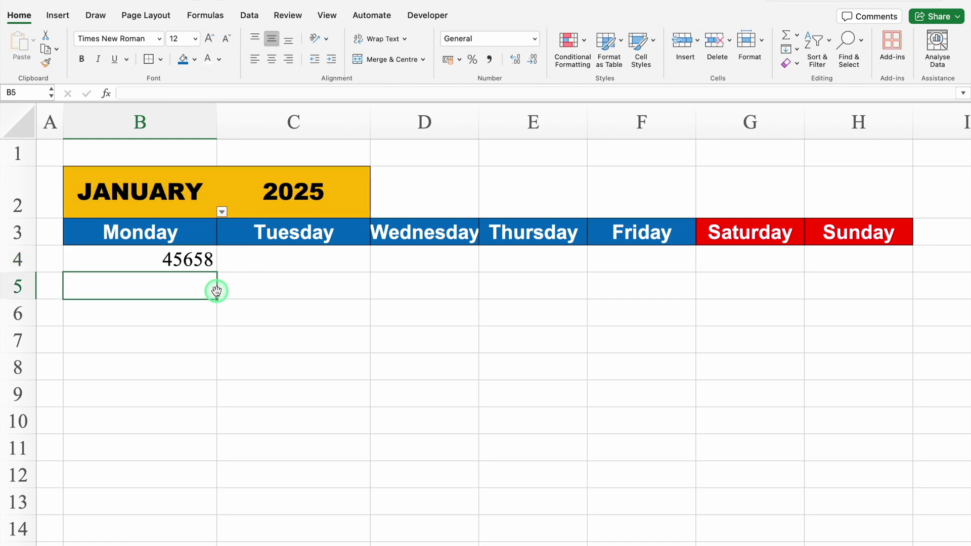
left_click(196, 260)
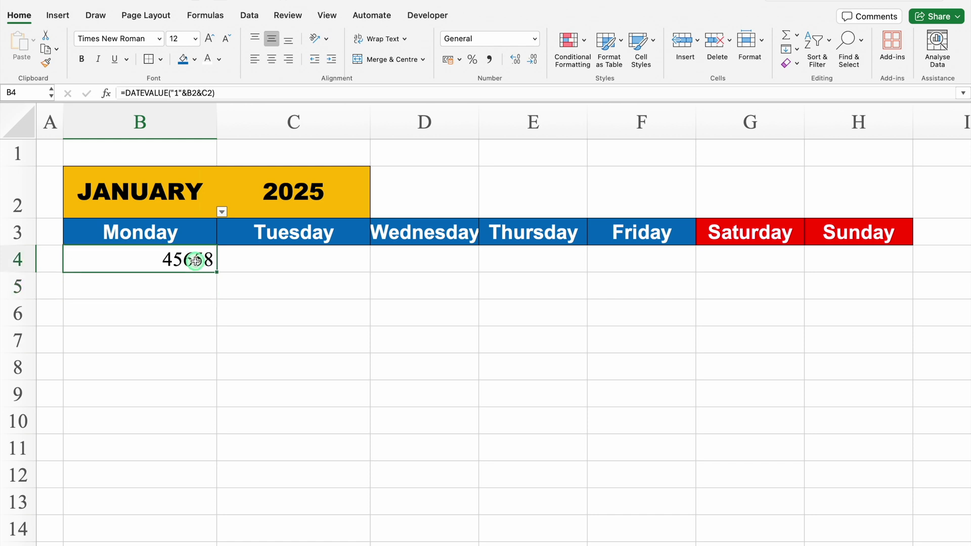
left_click(272, 59)
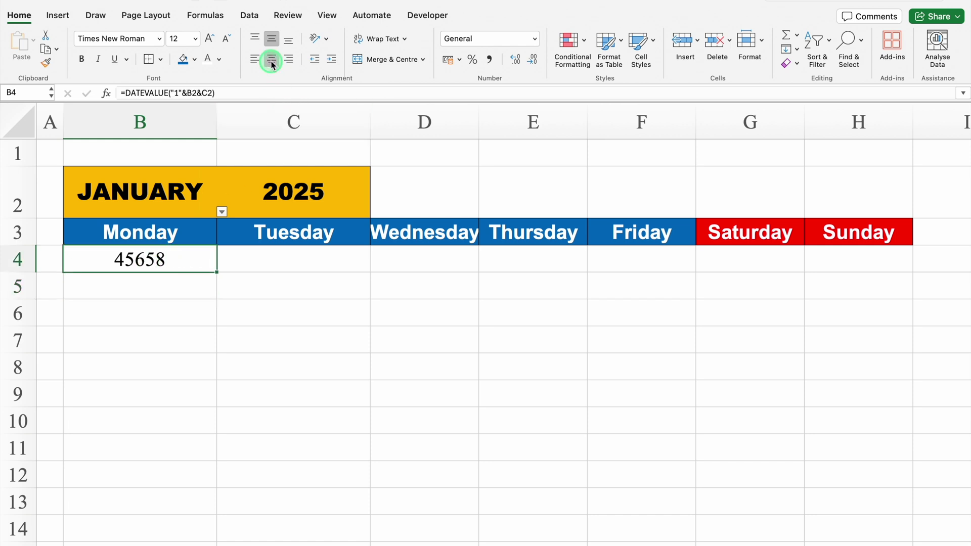
Format the whole of row 4 as Date with the 14-Mar type
left_click(17, 259)
key("super+1")
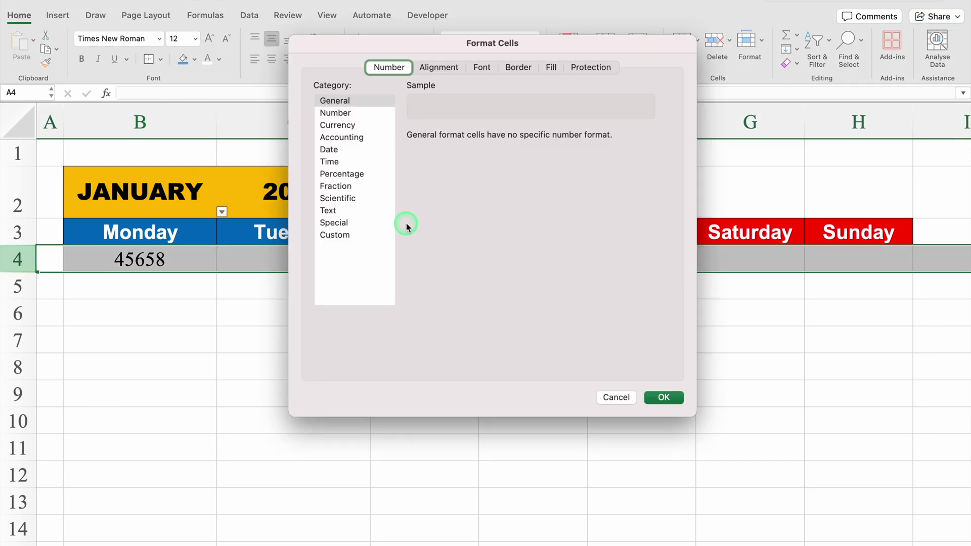
left_click(353, 150)
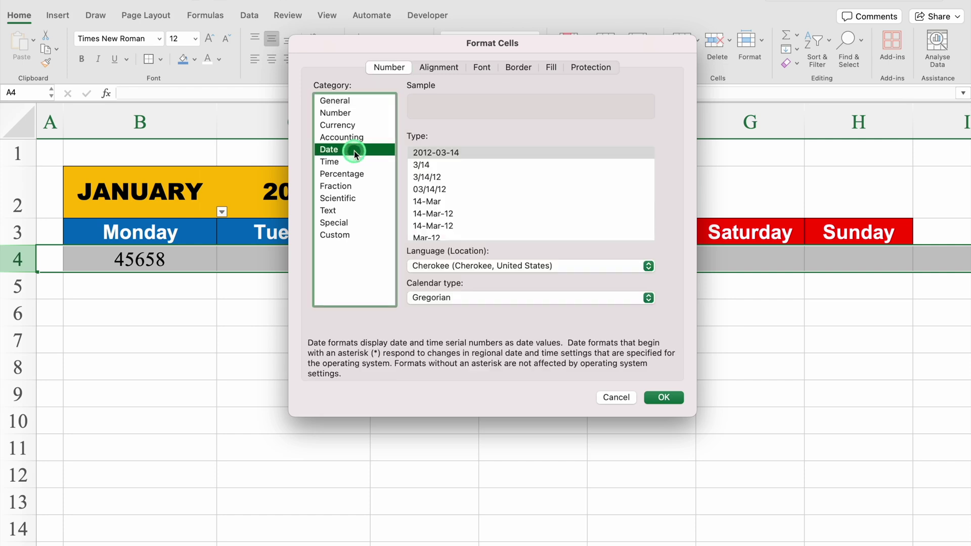
left_click(437, 202)
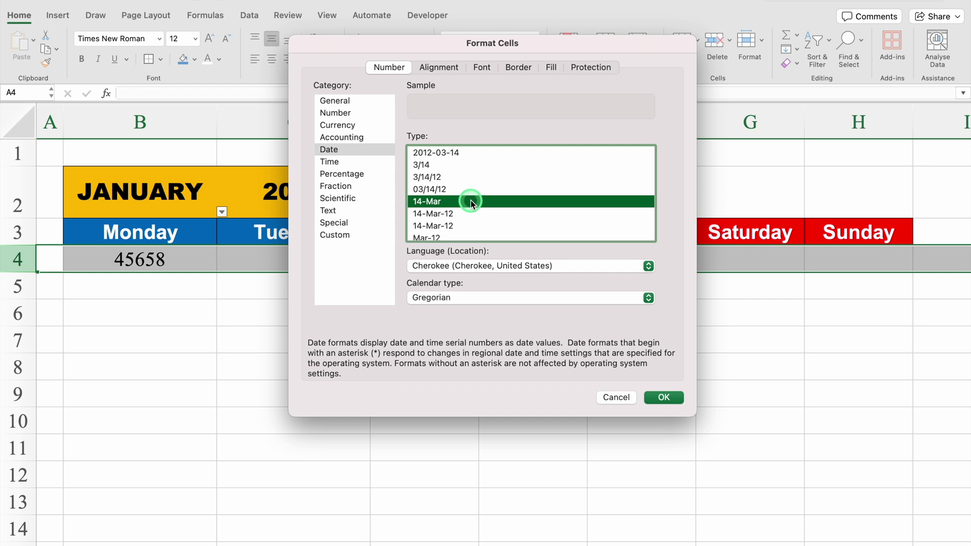
left_click(663, 397)
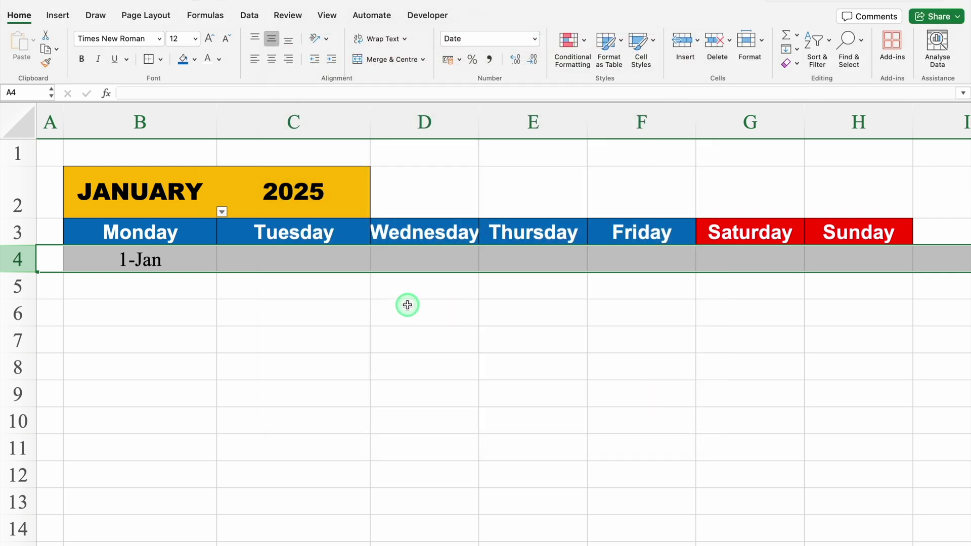
Test the date formula by switching the month in B2 to FEBRUARY, and set it back to JANUARY
left_click(173, 260)
left_click(195, 191)
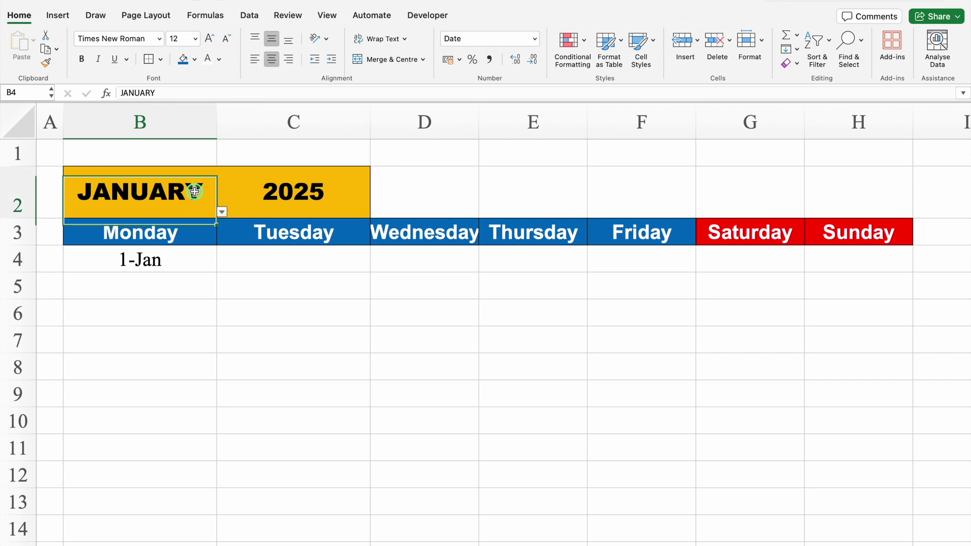
left_click(222, 212)
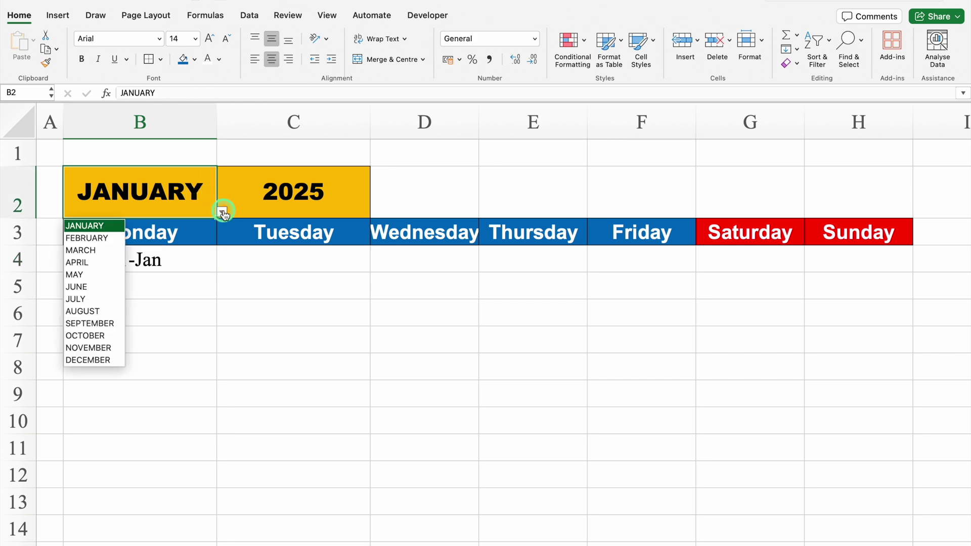
left_click(105, 239)
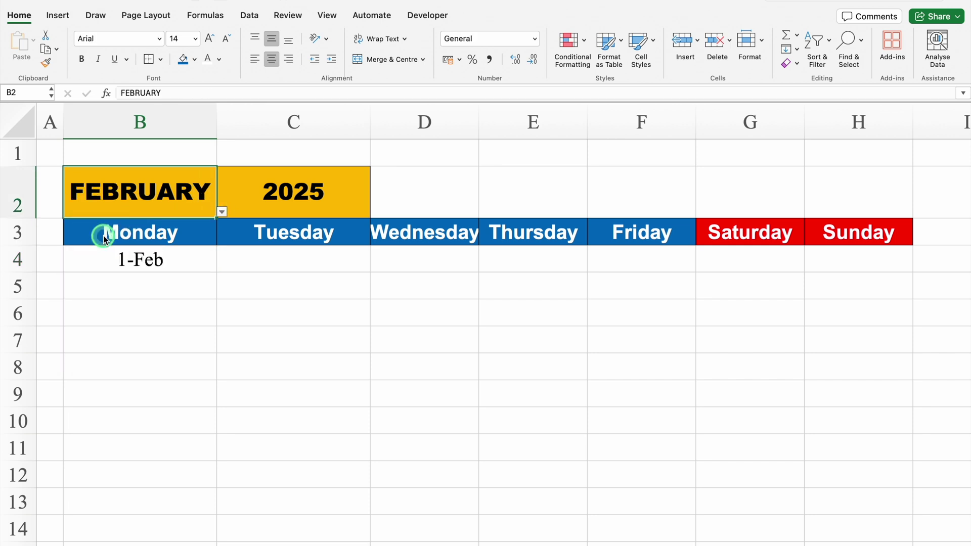
left_click(222, 211)
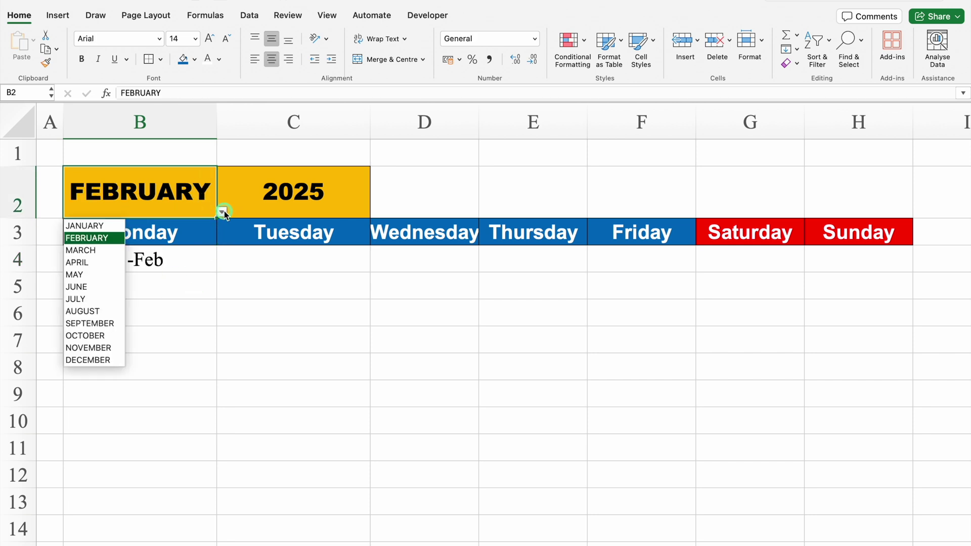
left_click(107, 226)
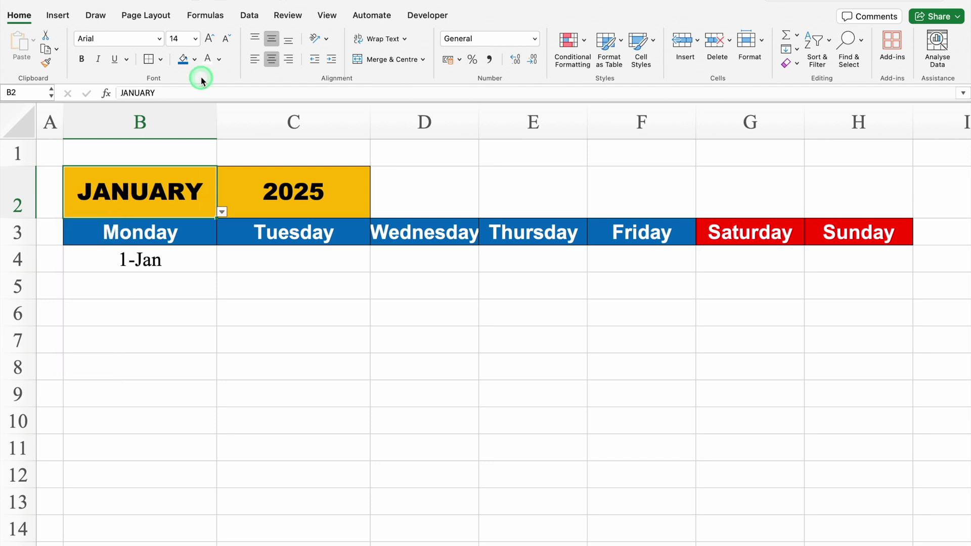
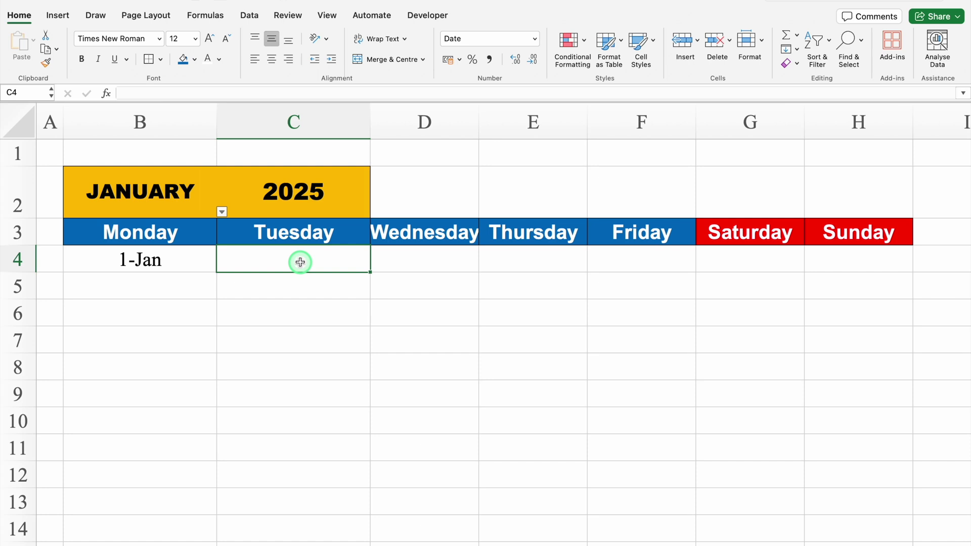
Enter =IF($B4<EOMONTH($B$4,0),B4+1,"") in C4 to calculate the date after B4 within the chosen month
type("=if")
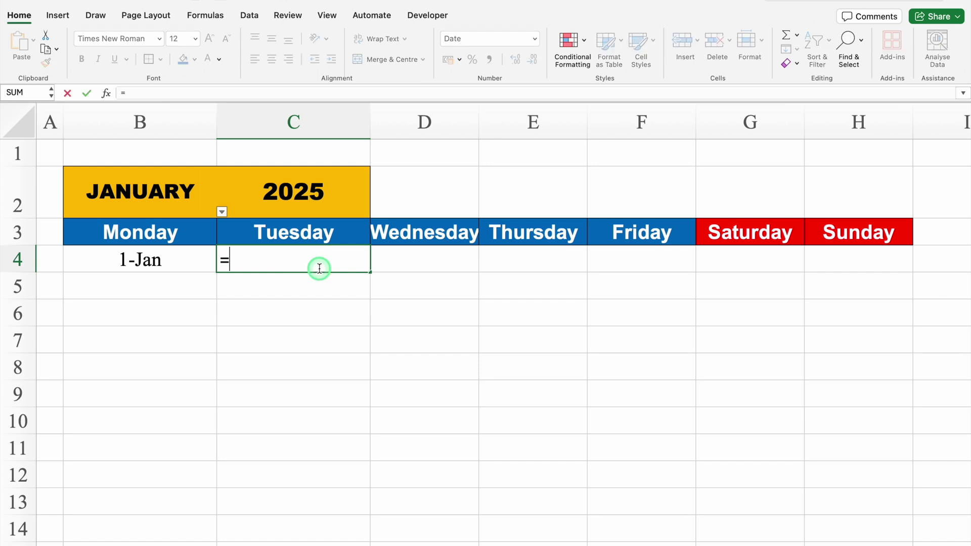
double_click(283, 293)
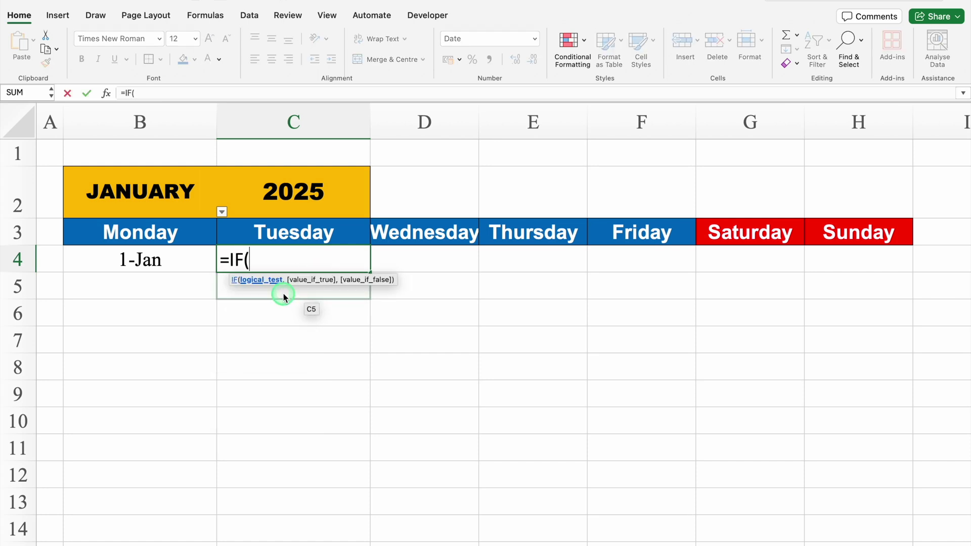
left_click(181, 257)
key("F4")
key("F4")
key("F4")
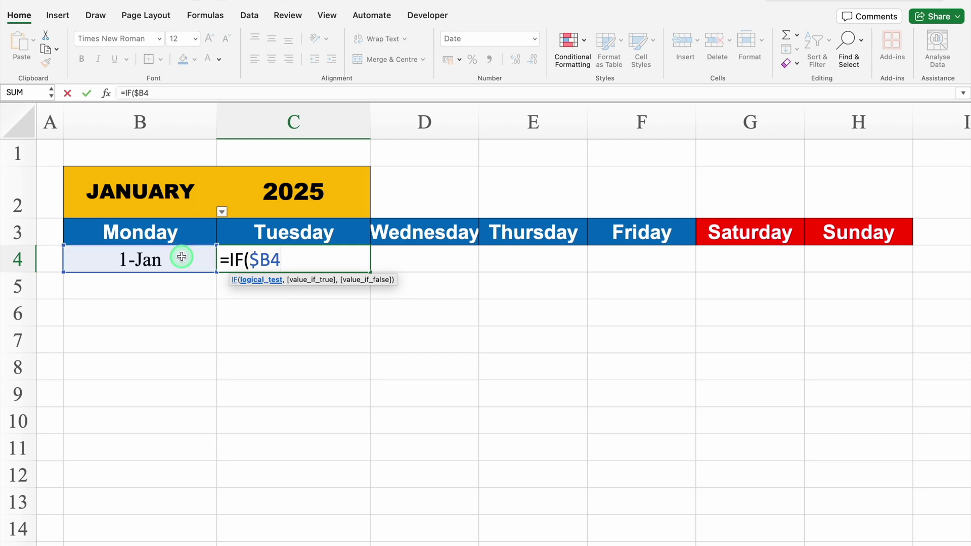
type("eo")
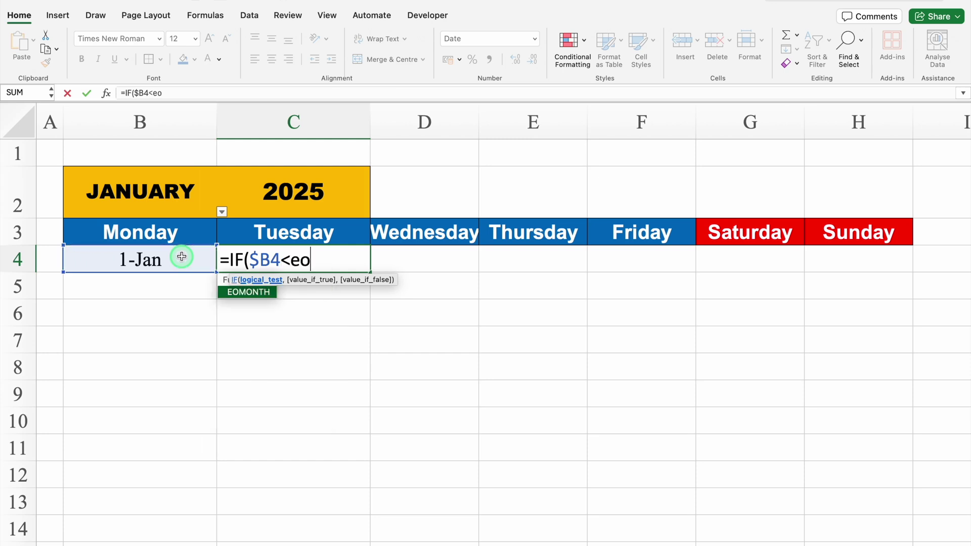
double_click(242, 295)
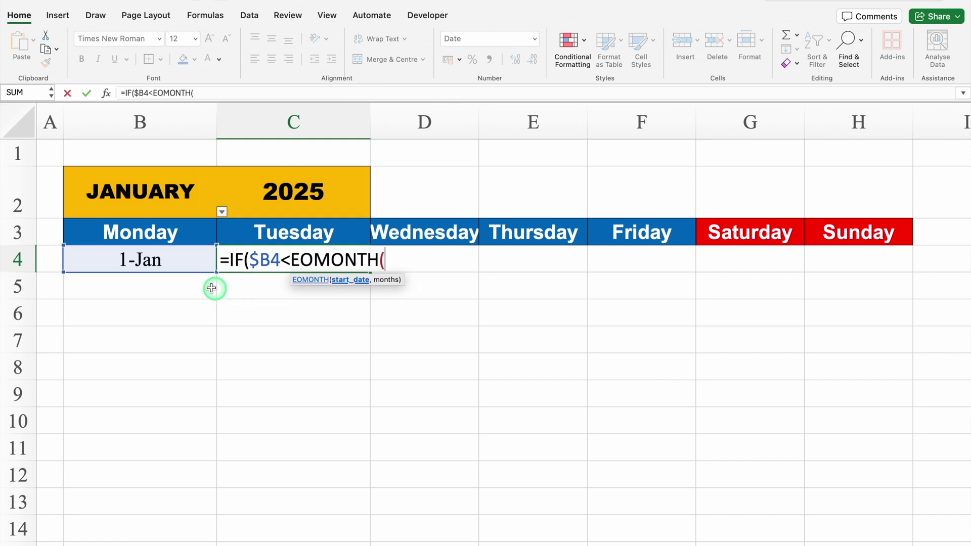
left_click(175, 265)
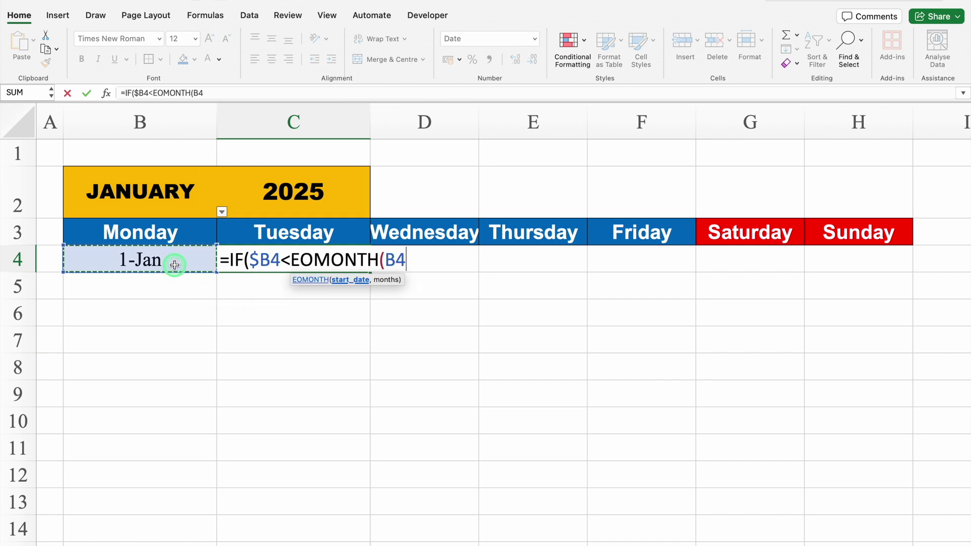
key("F4")
type(",0),")
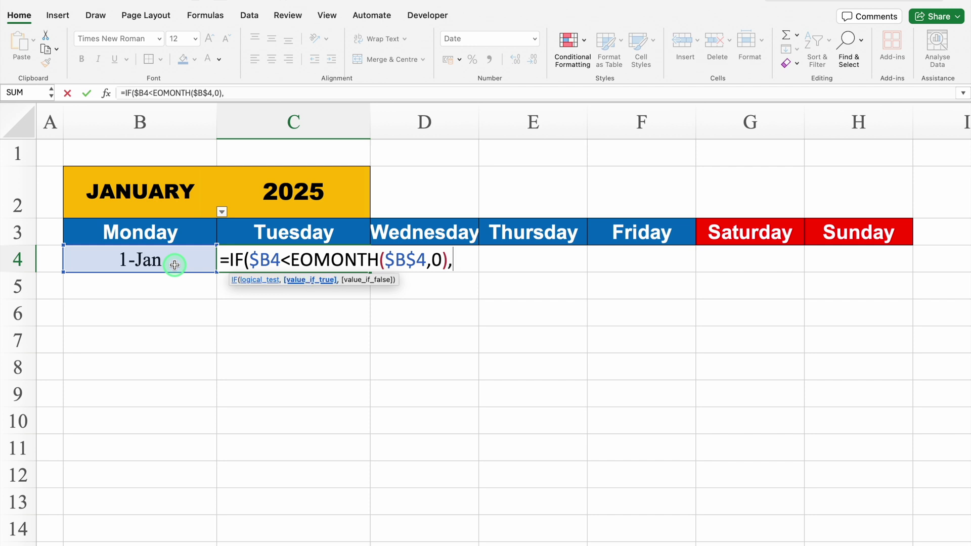
left_click(175, 264)
type("+1,")
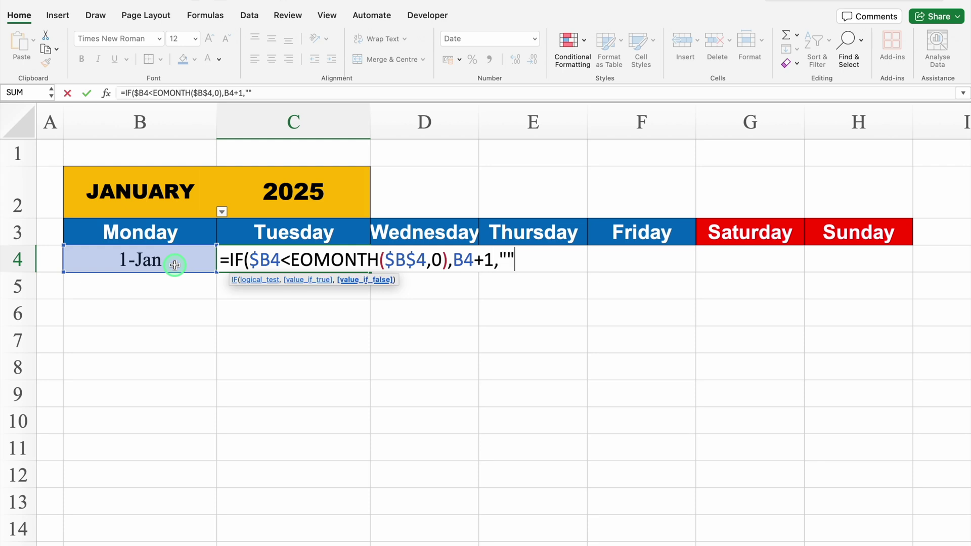
type("\"\")")
key("Return")
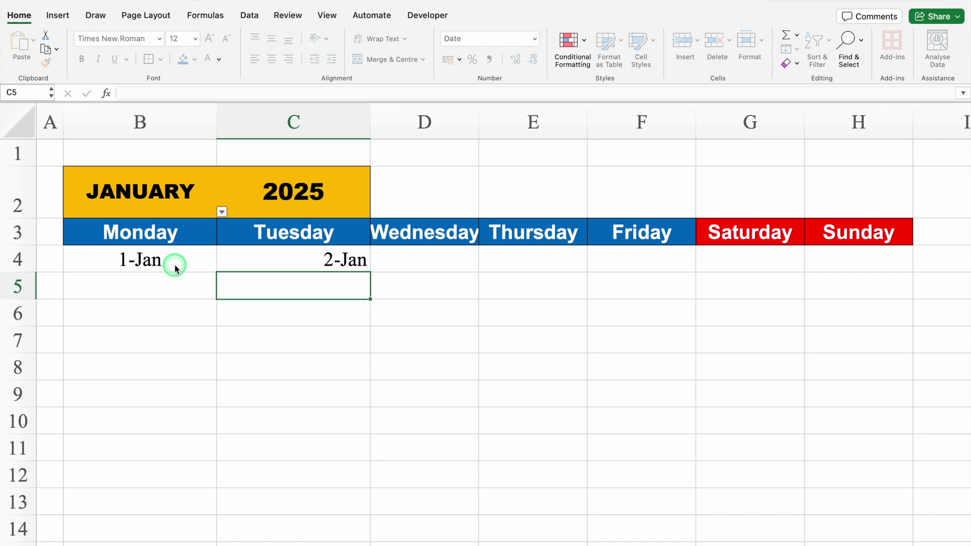
Centre C4 and fill =IF(B4<EOMONTH($B$4,0),B4+1,"") from it across to H4
left_click(325, 260)
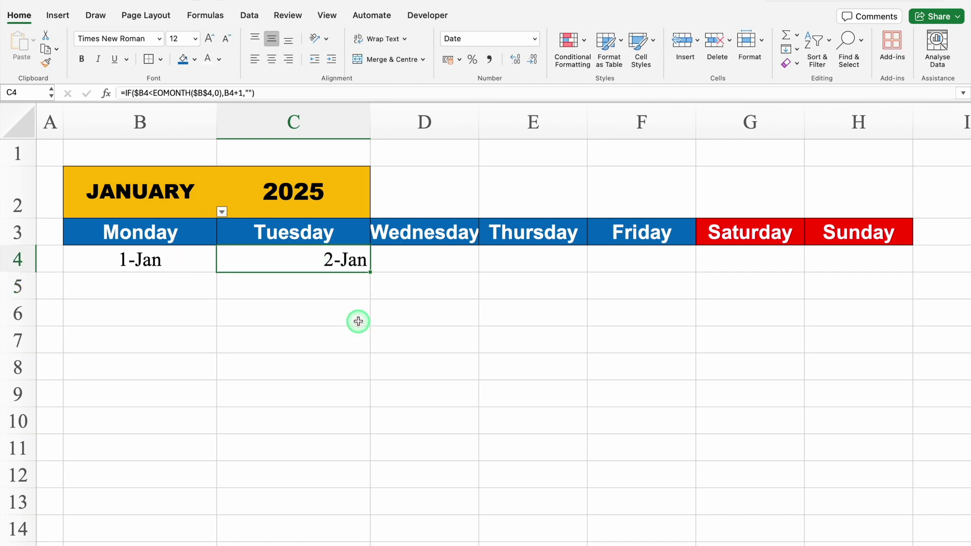
left_click(271, 59)
left_click_drag(412, 284, 878, 273)
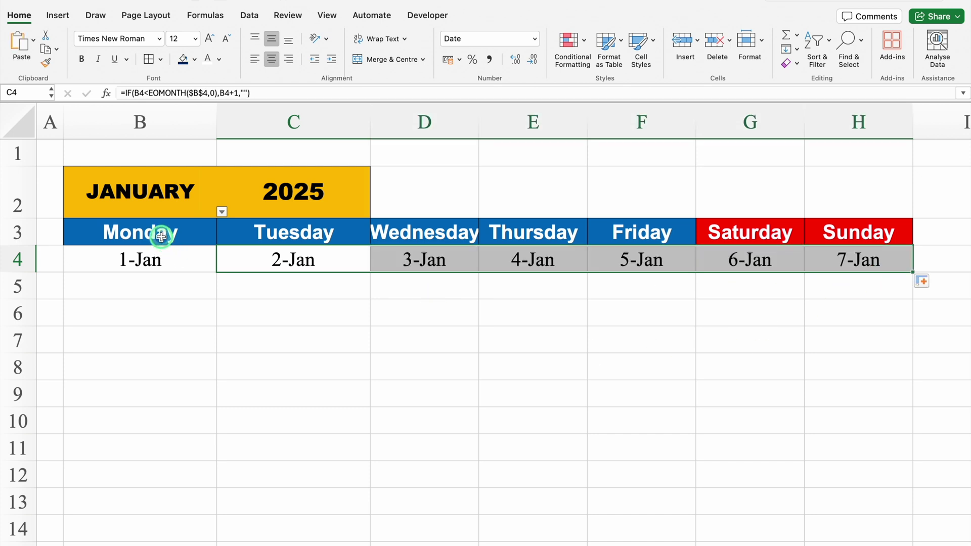
Clear the Monday heading from B3, removing its fill and setting its font colour to black
left_click(161, 236)
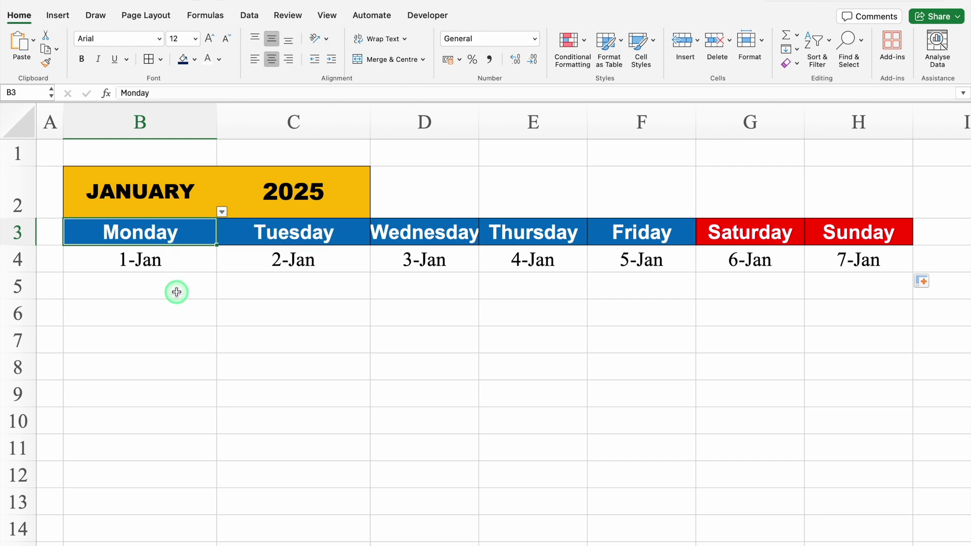
key("Delete")
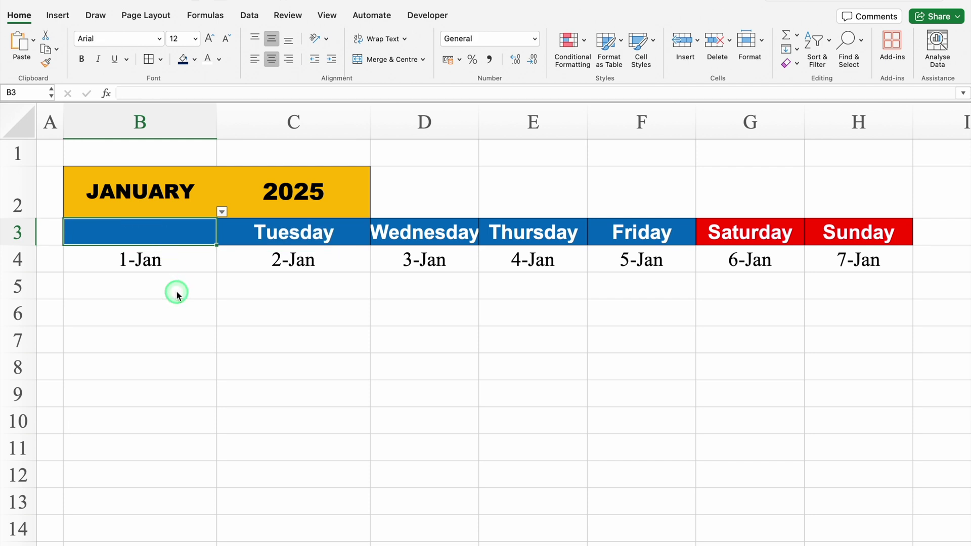
left_click(196, 61)
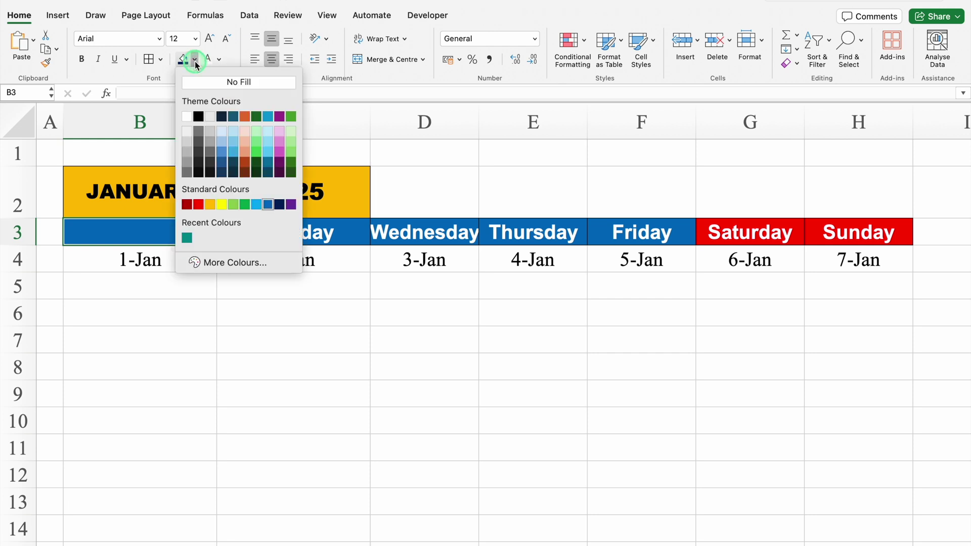
left_click(210, 82)
left_click(219, 60)
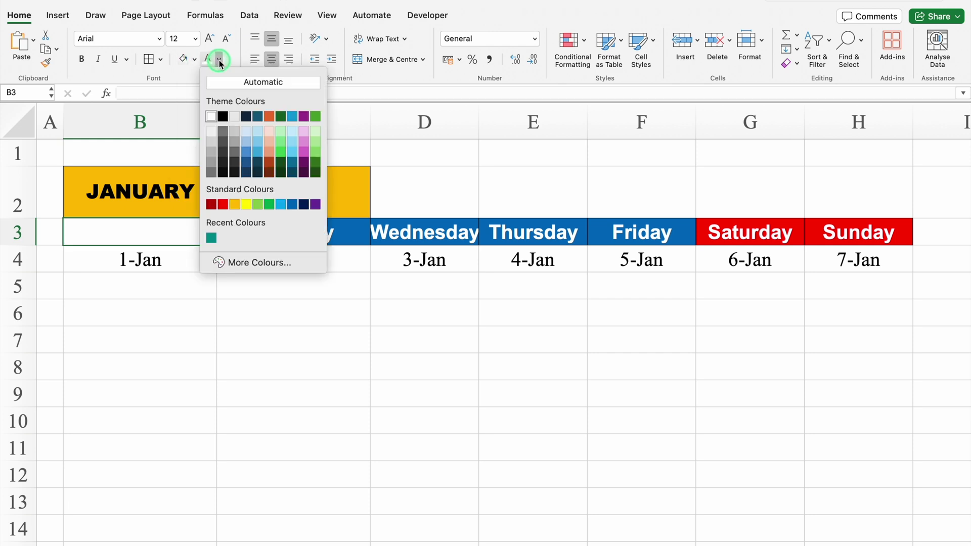
left_click(222, 116)
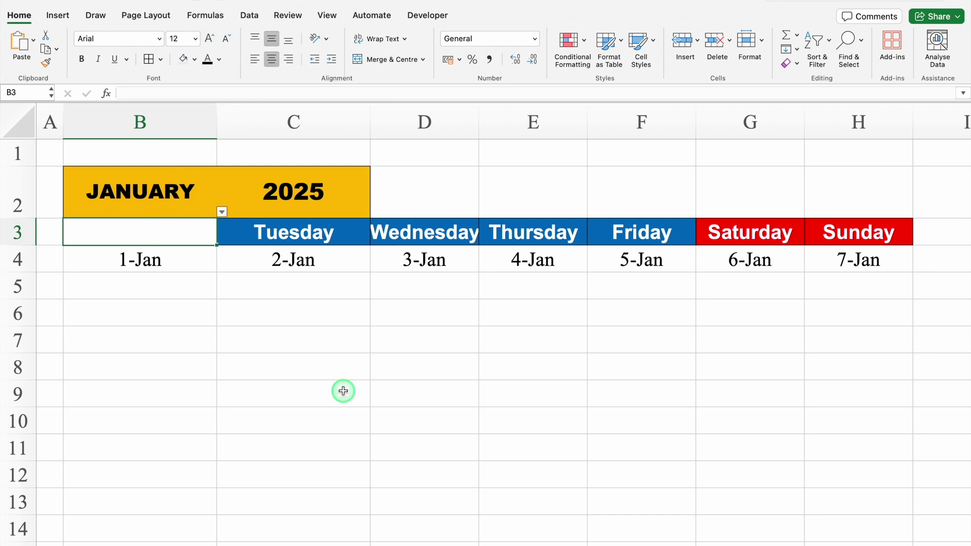
Enter =TEXT(B4,"DDDD") in B3 to produce the weekday name of the date below
type("=text")
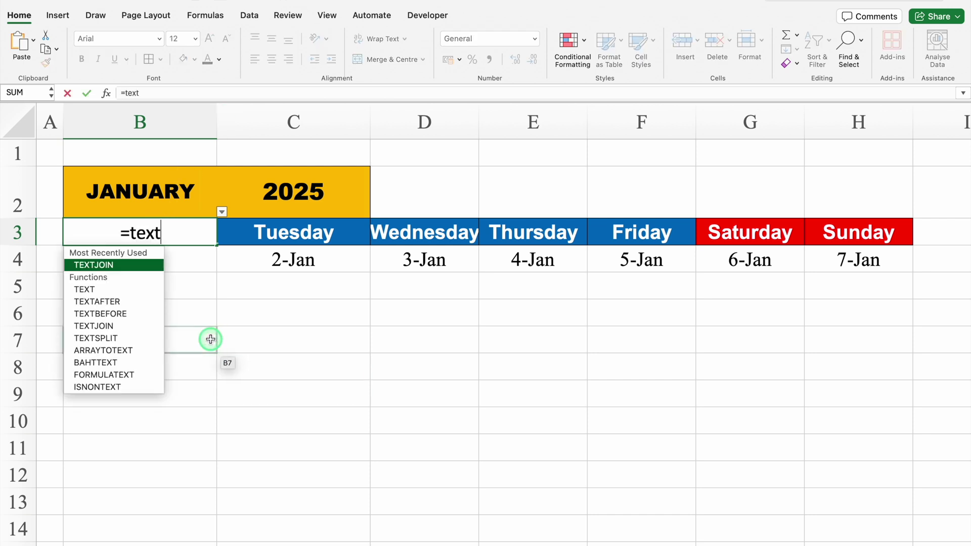
double_click(132, 287)
left_click(184, 260)
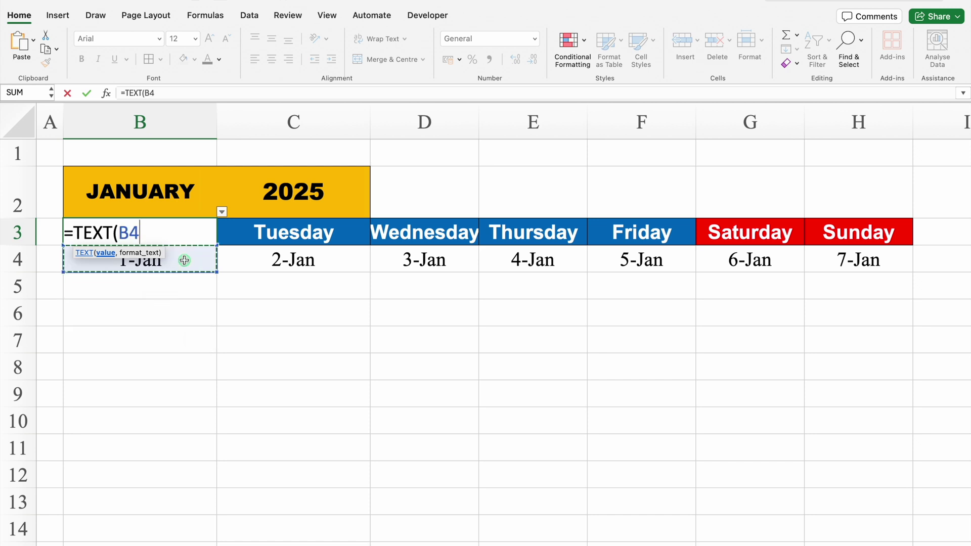
type(",\"DDDD")
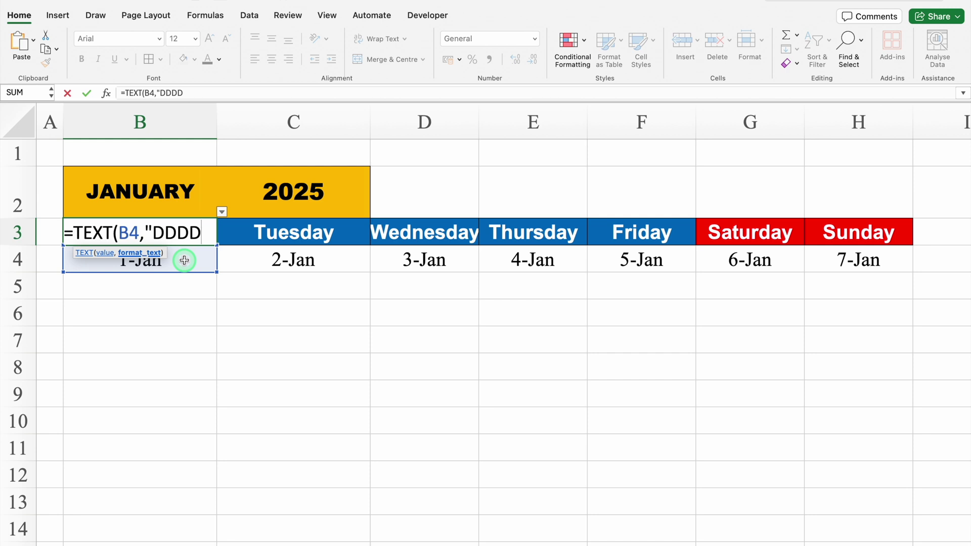
type("\")")
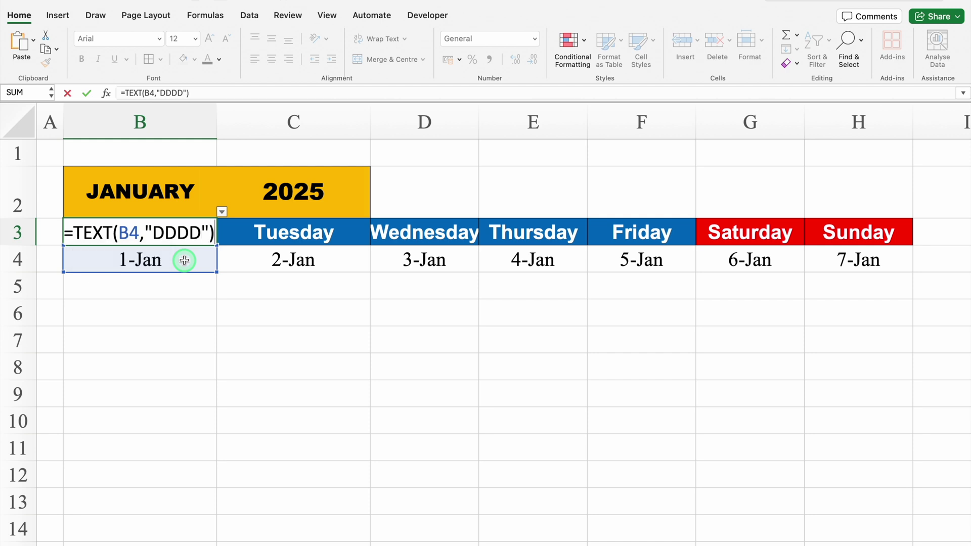
key("Return")
Give B3 the standard blue fill and a white font, and fill its weekday formula across to H3
left_click(177, 230)
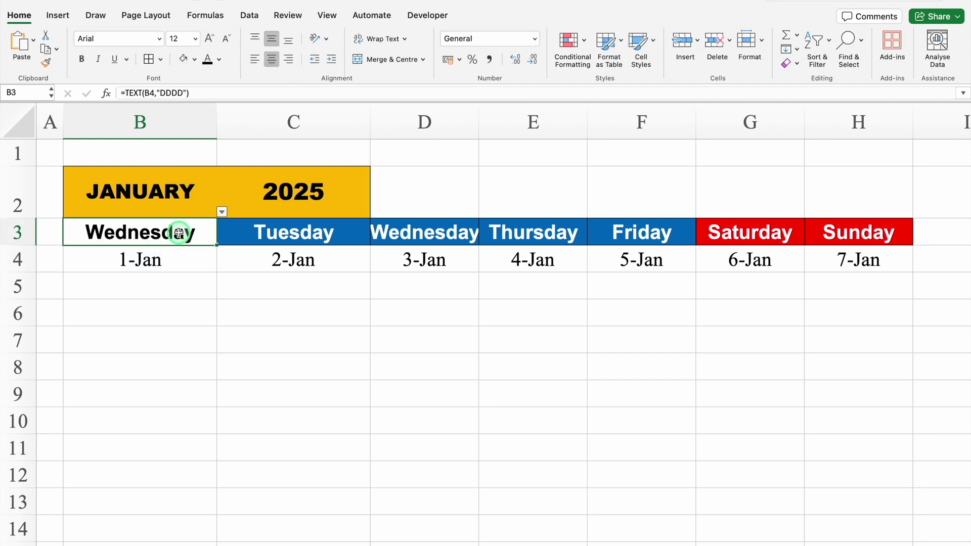
left_click(194, 59)
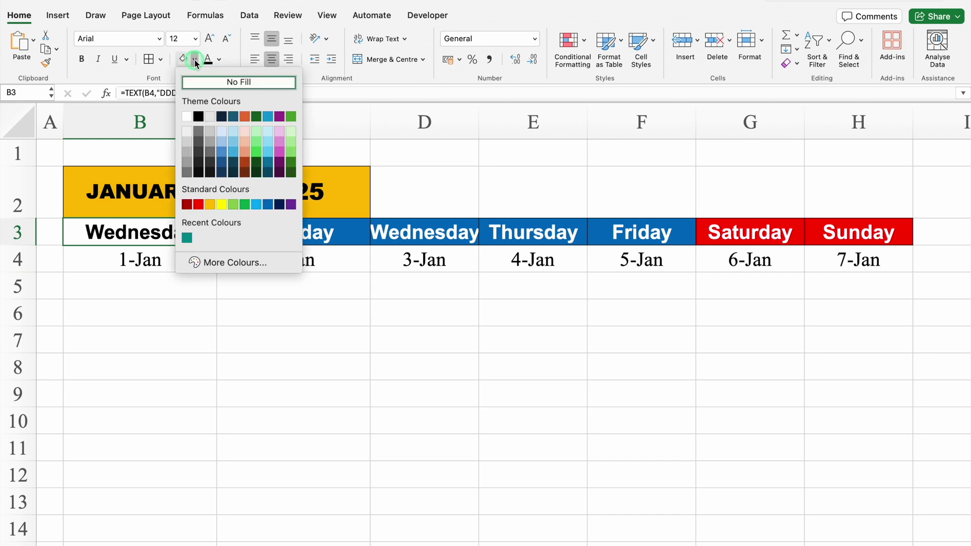
left_click(263, 205)
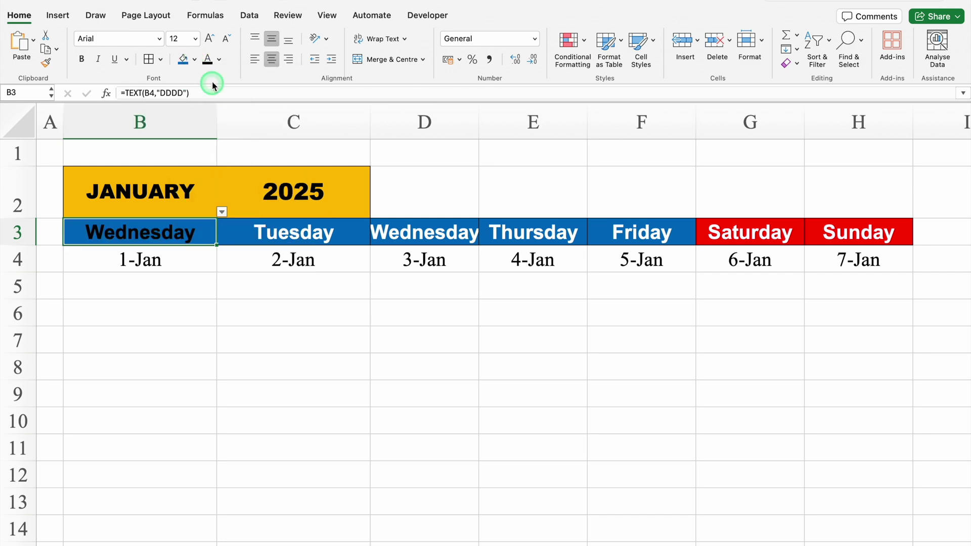
left_click(219, 59)
left_click(220, 115)
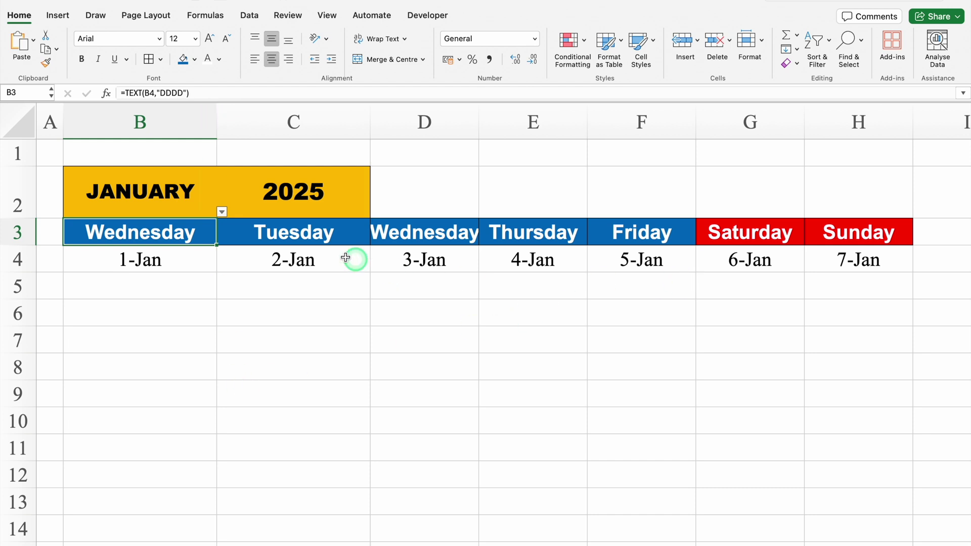
left_click_drag(217, 245, 898, 253)
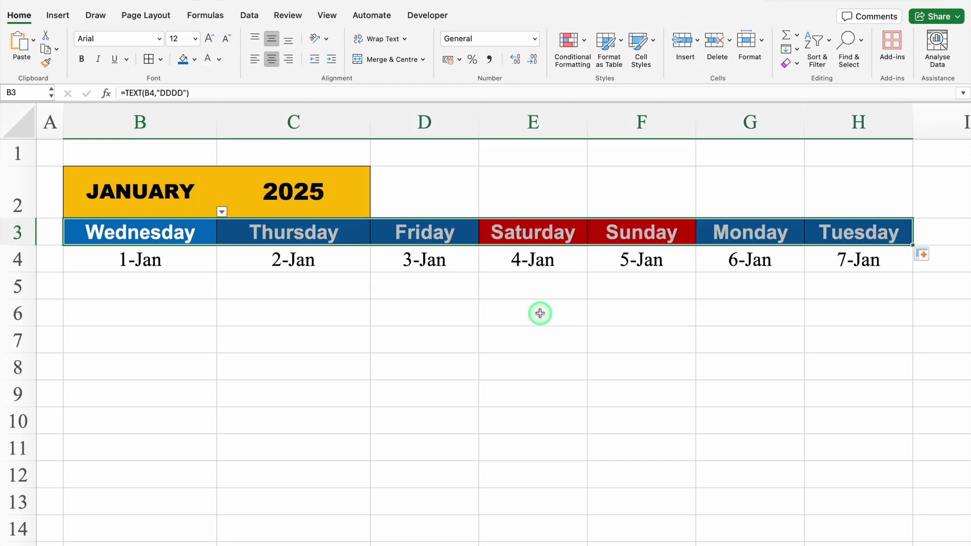
Test the weekday and date formulas by switching the month in B2 to MAY, and set it back to JANUARY
left_click(210, 206)
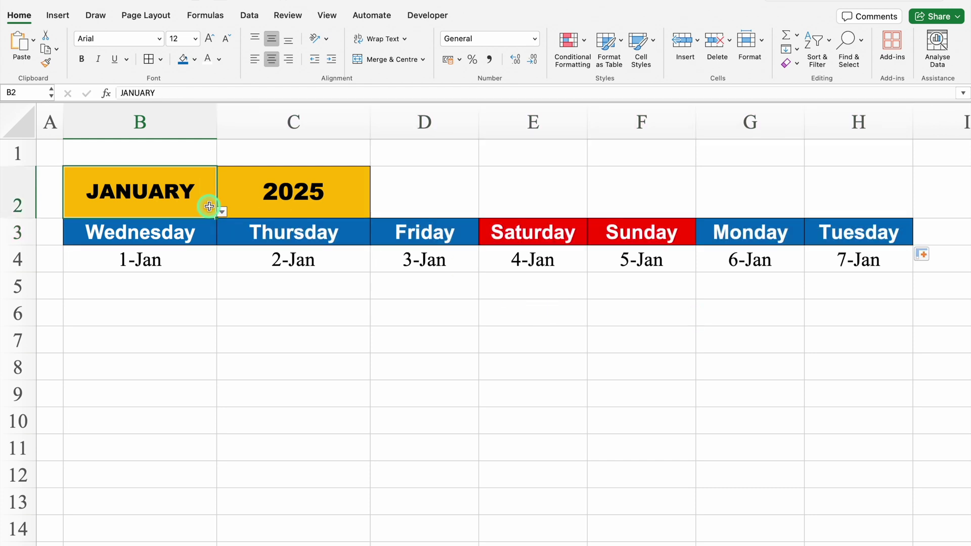
left_click(222, 211)
left_click(94, 274)
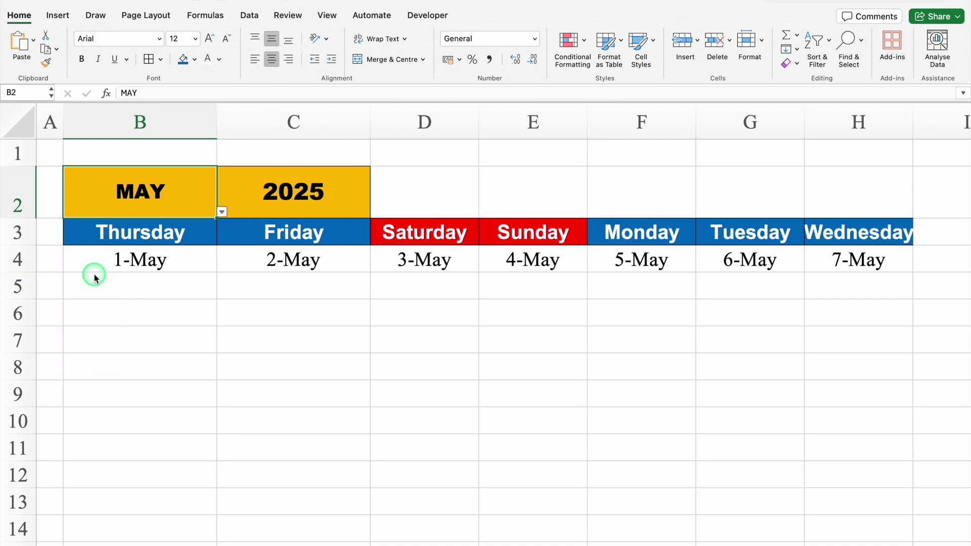
left_click(222, 211)
left_click(100, 223)
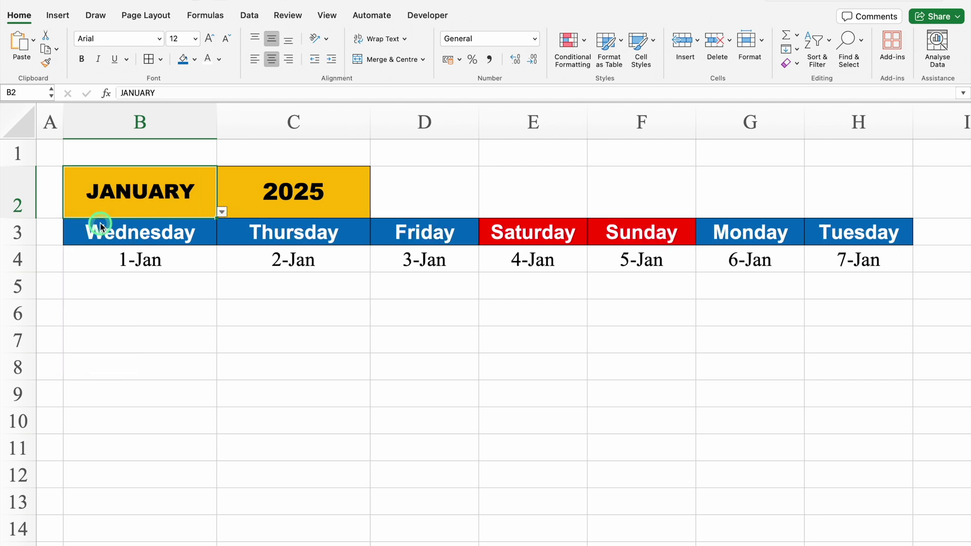
Format the date cells B4:H4 with the recent teal fill, a white font and borders around each cell
left_click(140, 267)
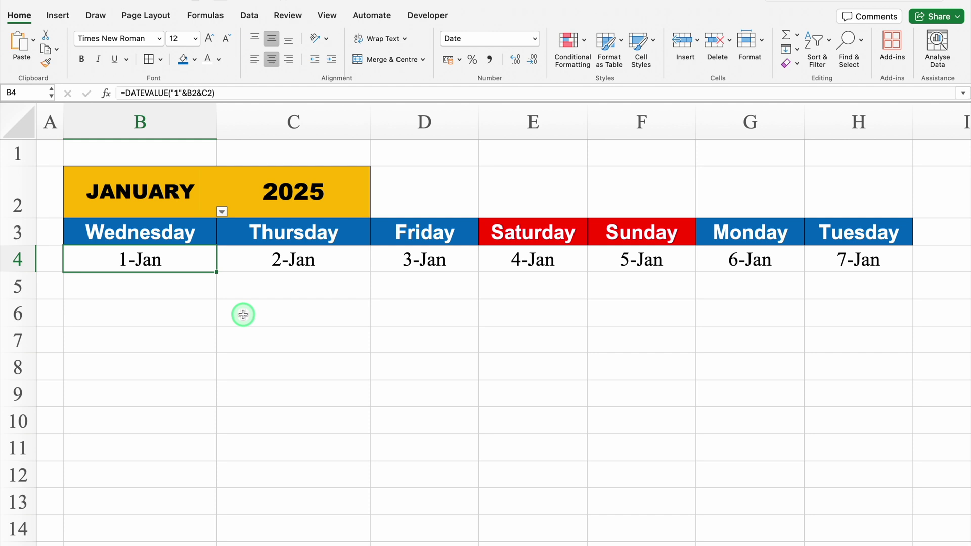
key("shift+Right")
key("shift+Right")
key("shift+Right")
key("shift+Right")
key("shift+Right")
key("shift+Right")
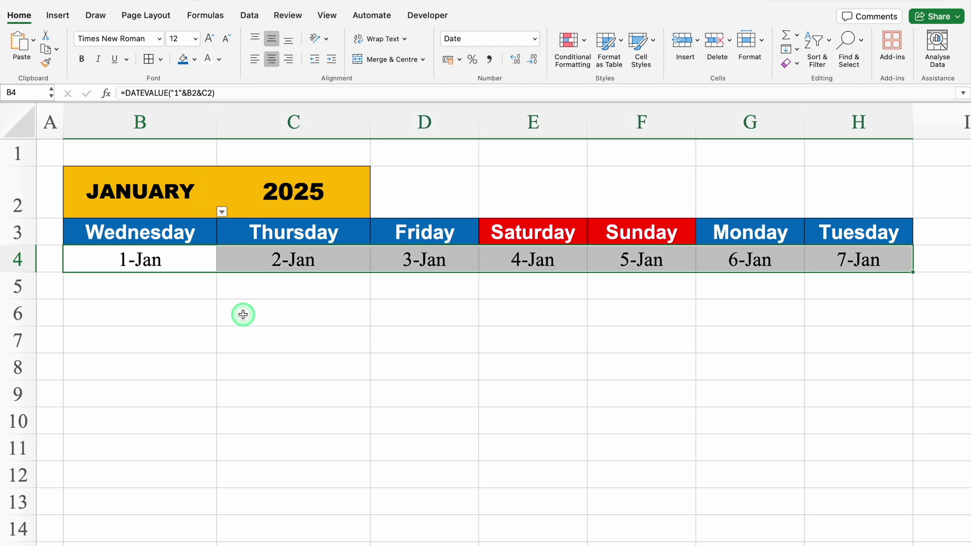
left_click(195, 59)
left_click(186, 238)
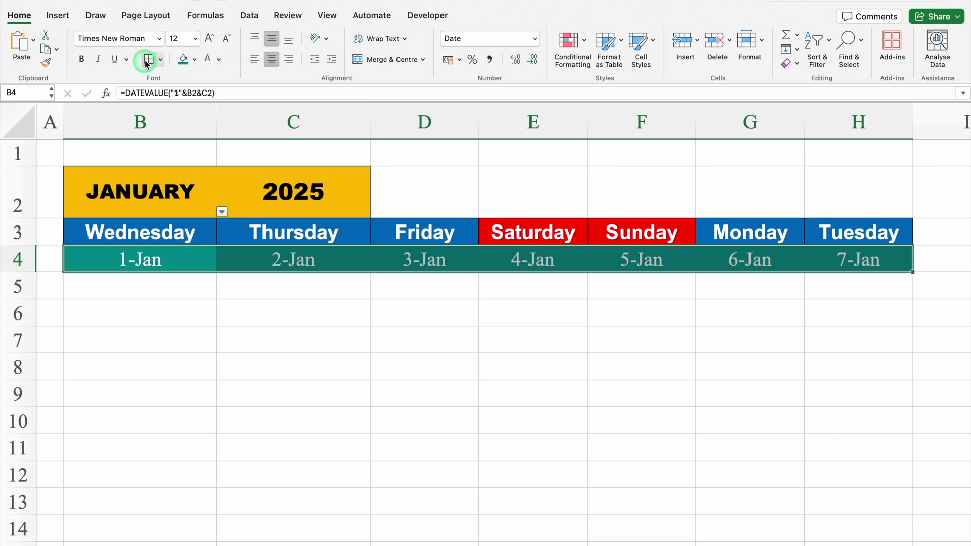
Copy the formatted date row B4:H4 and paste it into row 6 starting at B6
key("super+c")
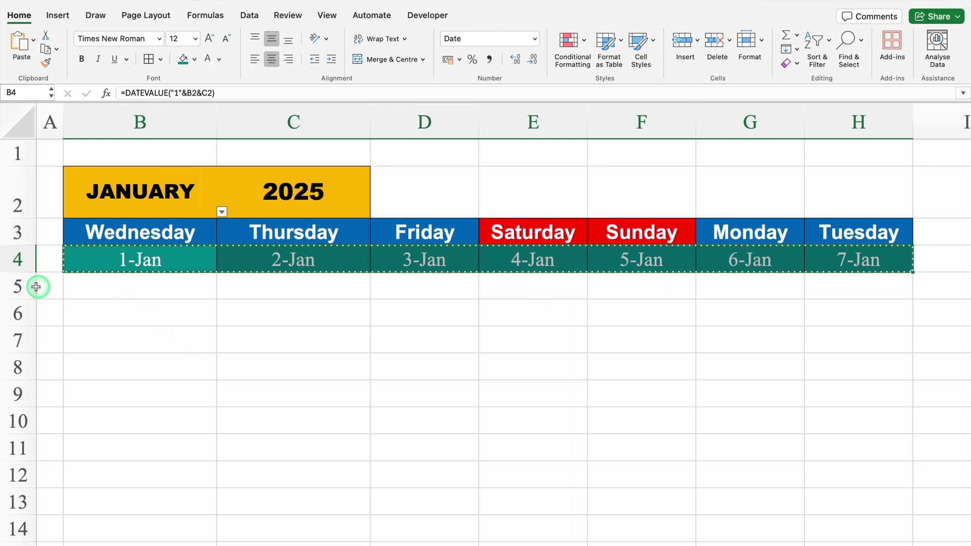
left_click(124, 313)
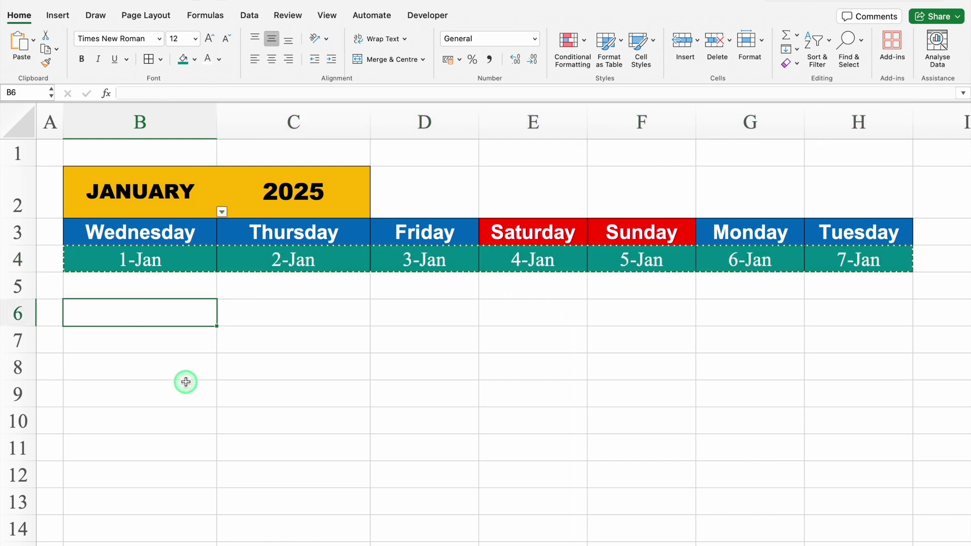
key("super+v")
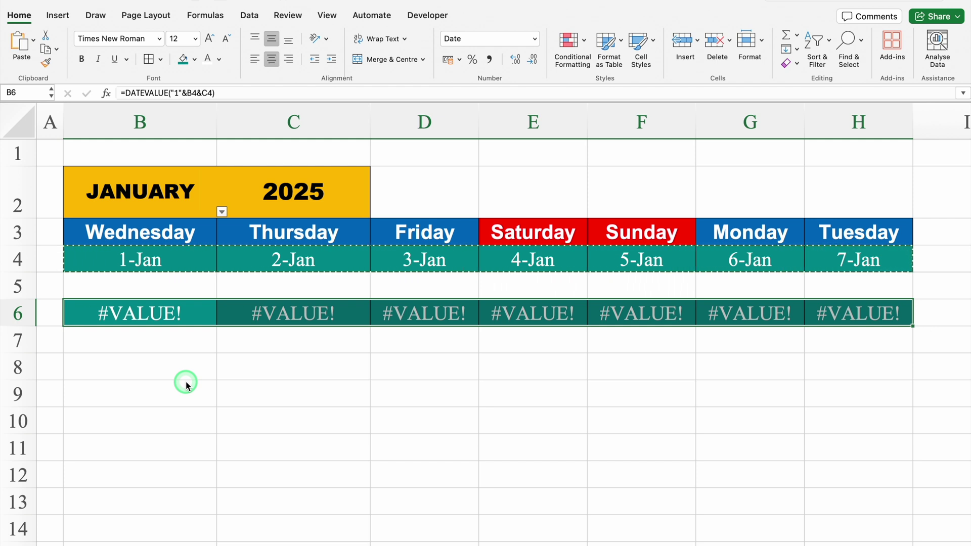
Replace the formula in B6 with =H4+1 so the second week continues from the first week's last date
left_click(161, 312)
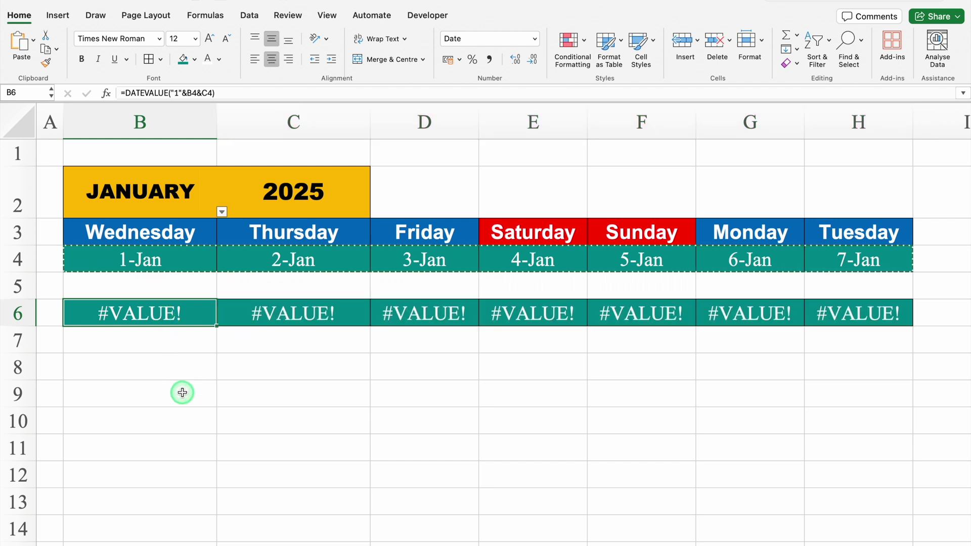
key("Delete")
type("=")
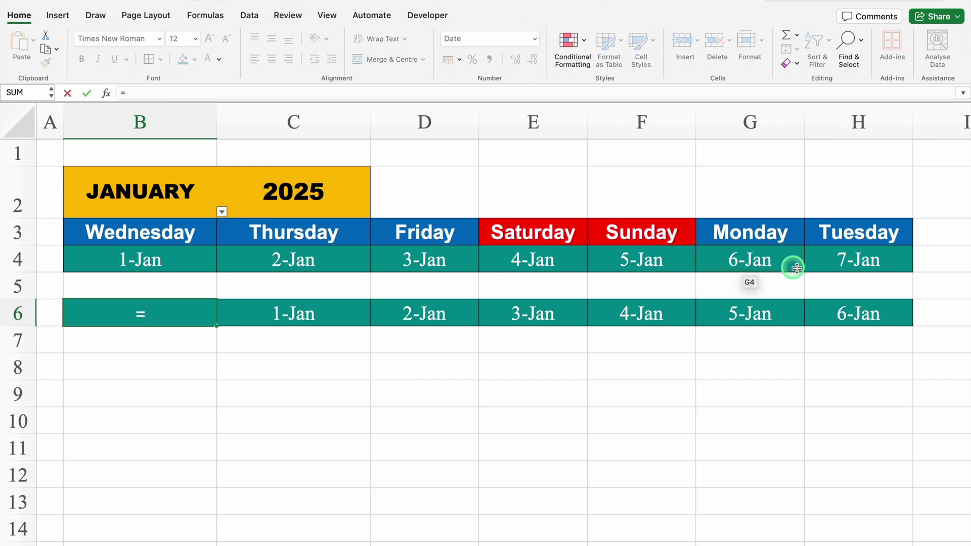
left_click(884, 260)
type("+1")
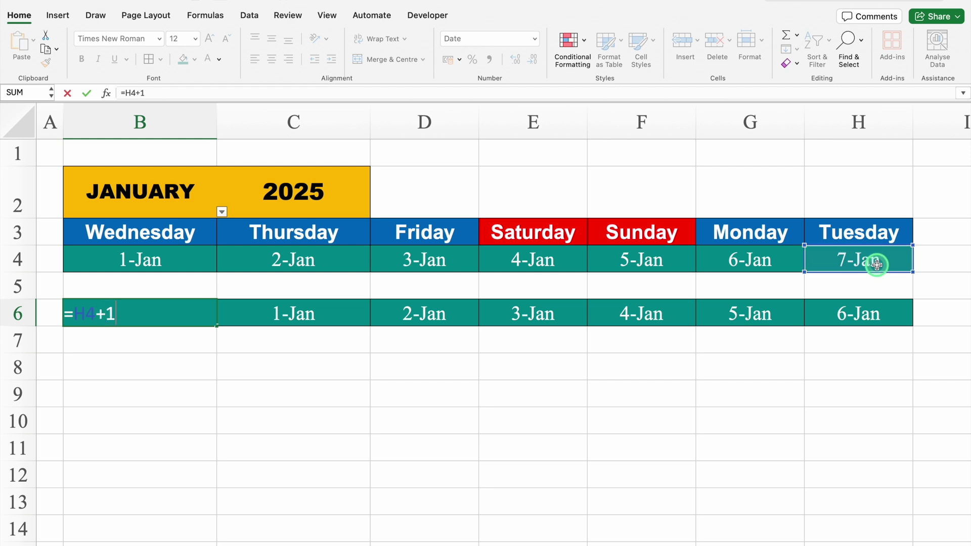
key("Return")
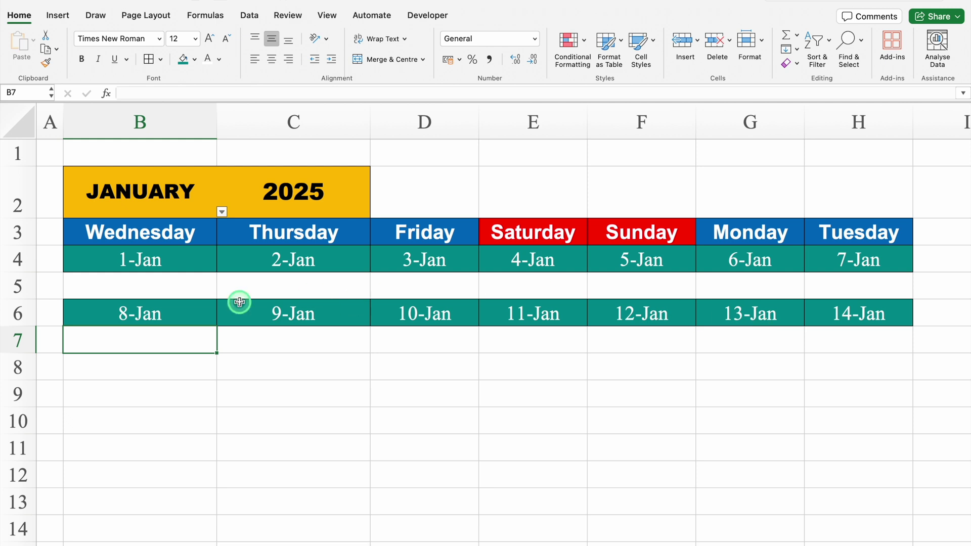
Copy the date row B6:H6 and paste it into rows 8, 10 and 12, starting in column B
left_click(142, 316)
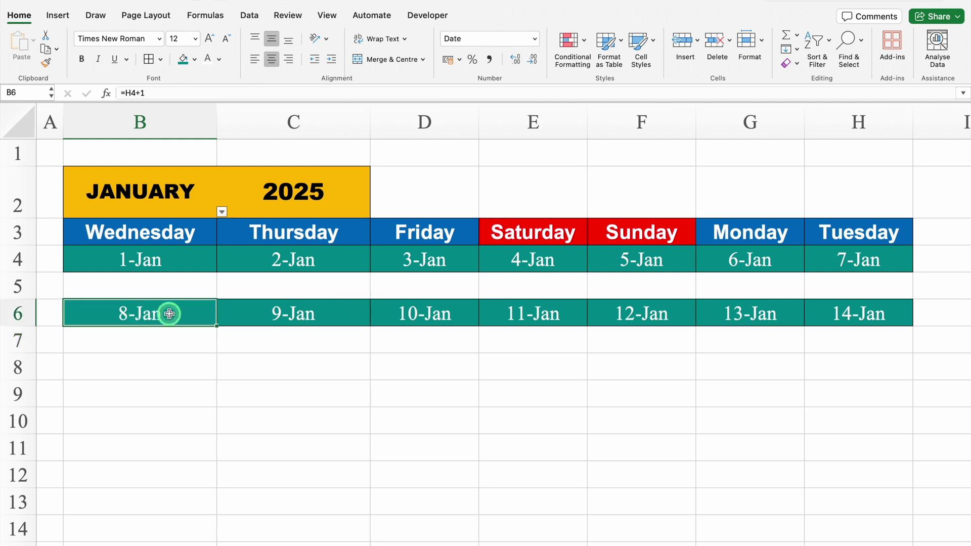
key("ctrl+shift+Right")
key("ctrl+c")
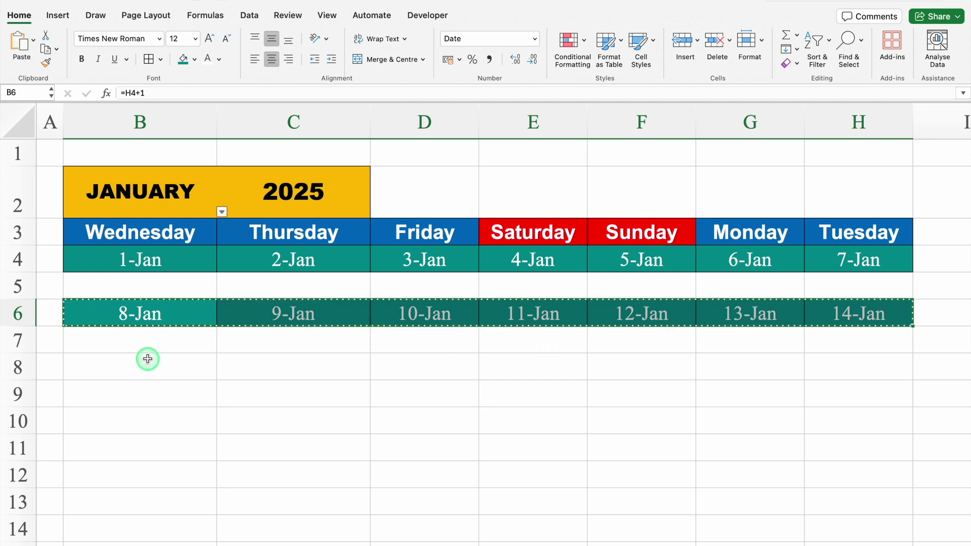
left_click(147, 365)
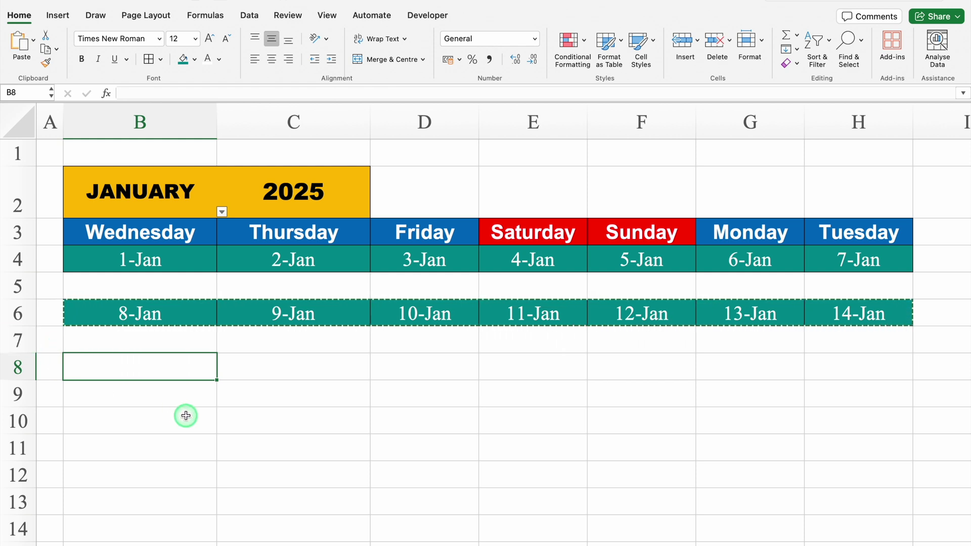
key("super+v")
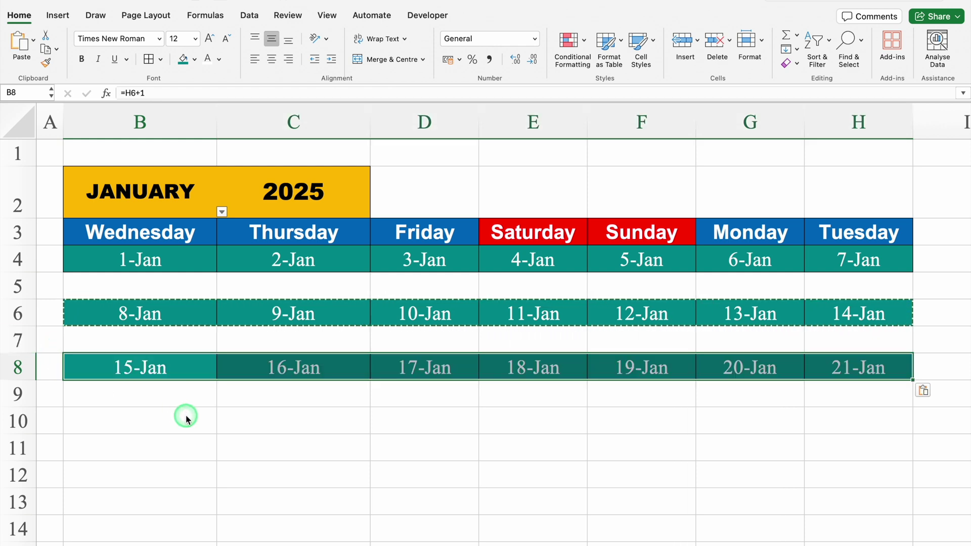
left_click(147, 422)
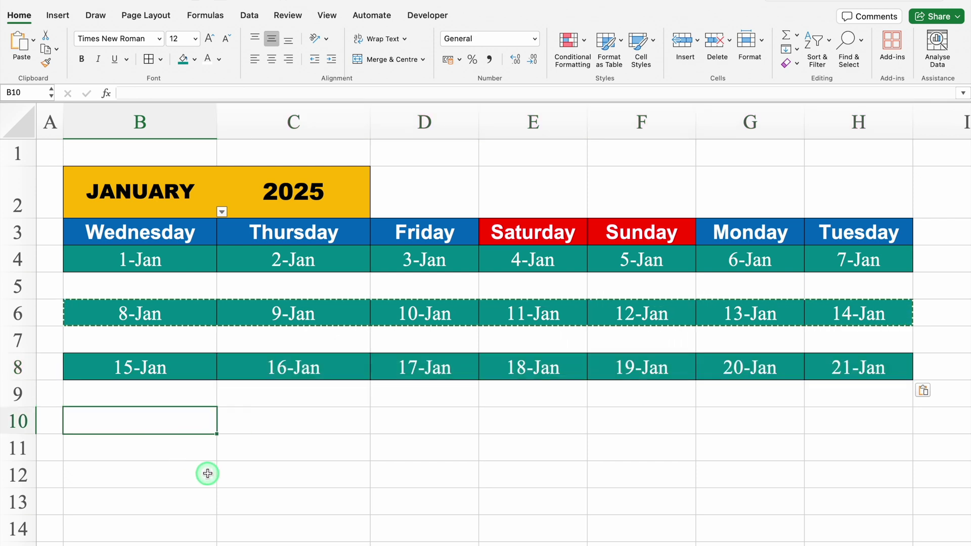
key("super+v")
left_click(176, 476)
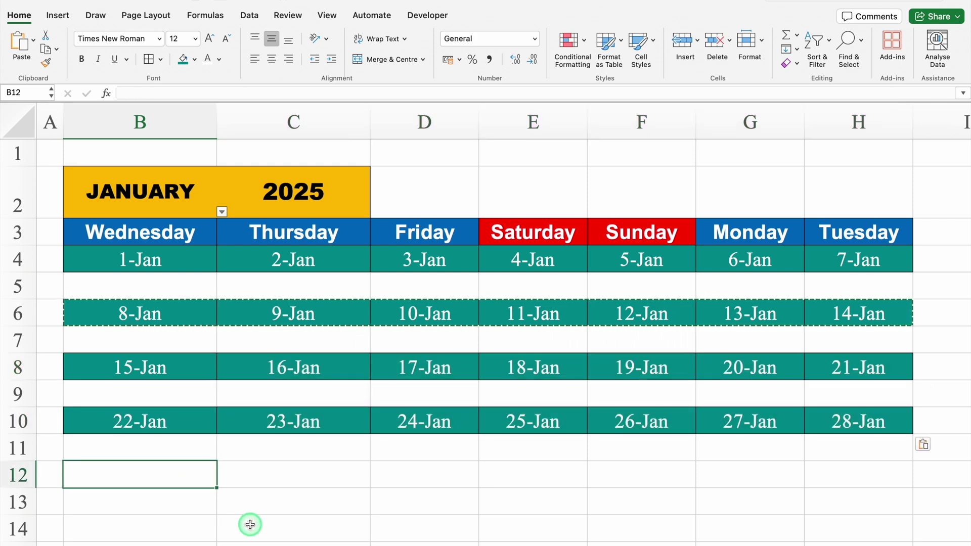
key("super+v")
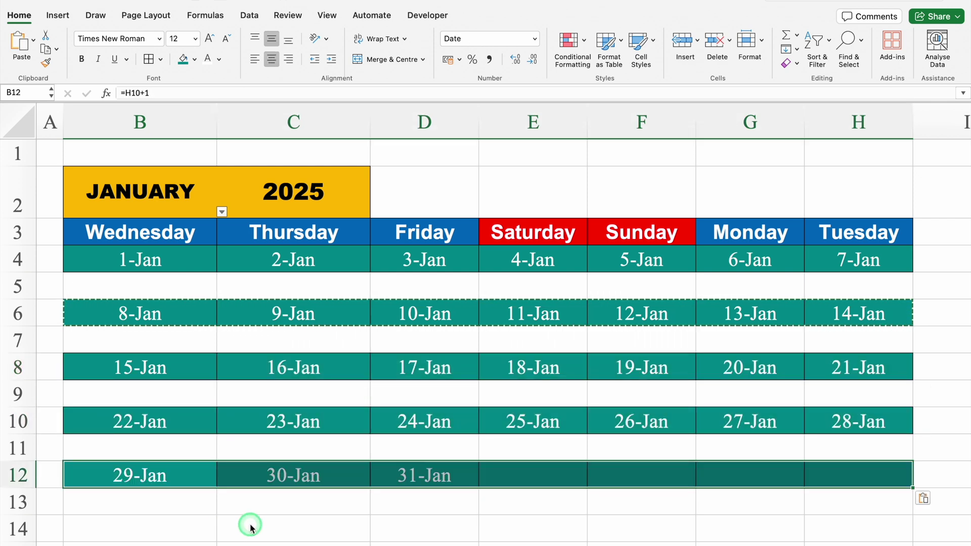
Check the formula in E12, test the calendar with FEBRUARY and APRIL in B2, and set the month back to JANUARY
left_click(500, 475)
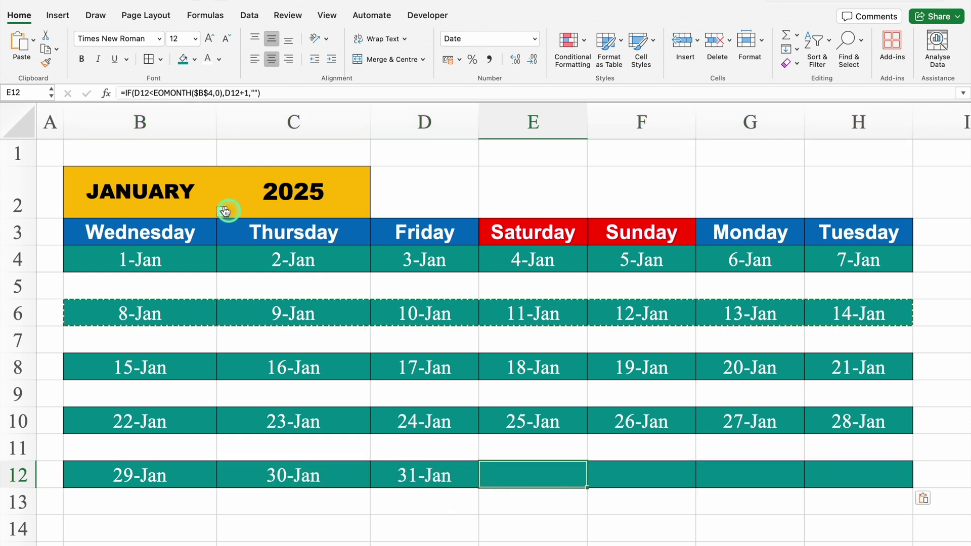
left_click(183, 190)
left_click(220, 211)
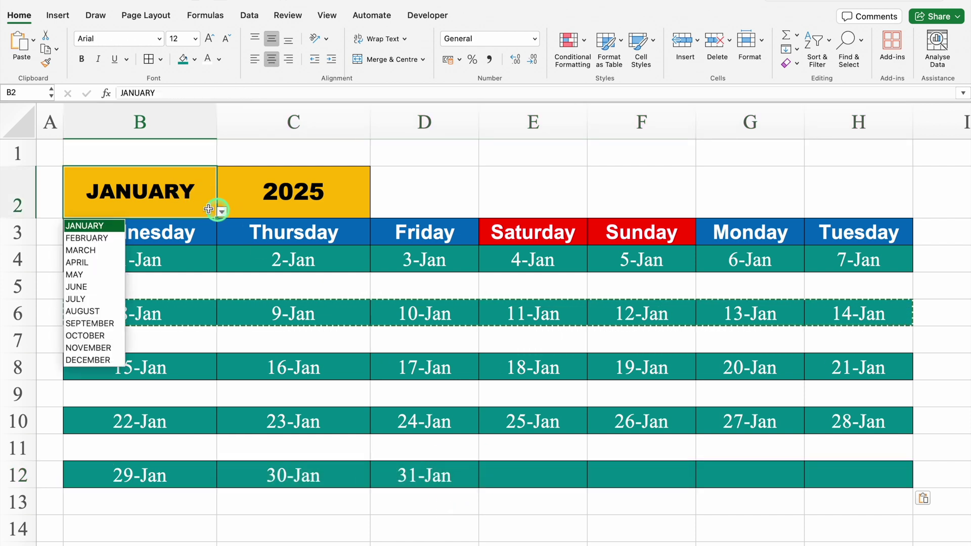
left_click(102, 238)
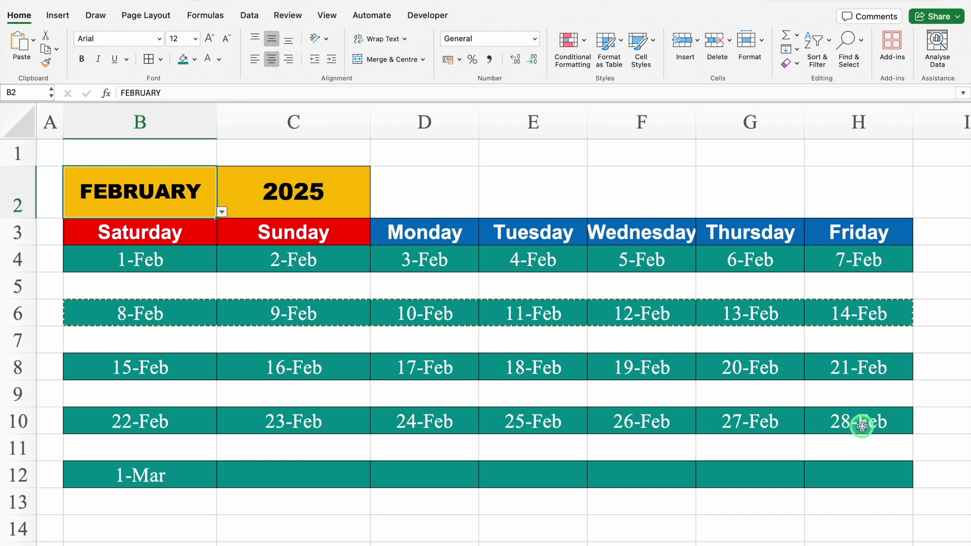
left_click(222, 212)
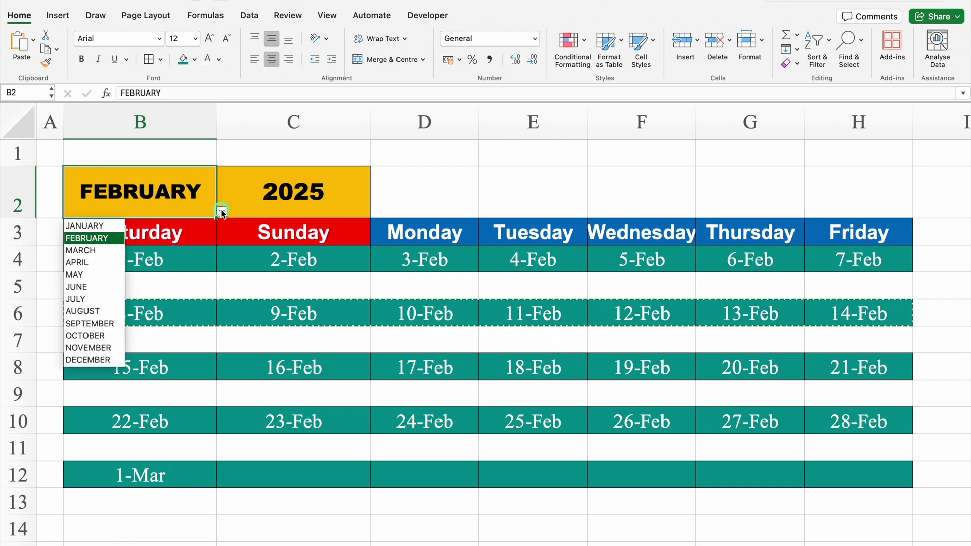
left_click(83, 262)
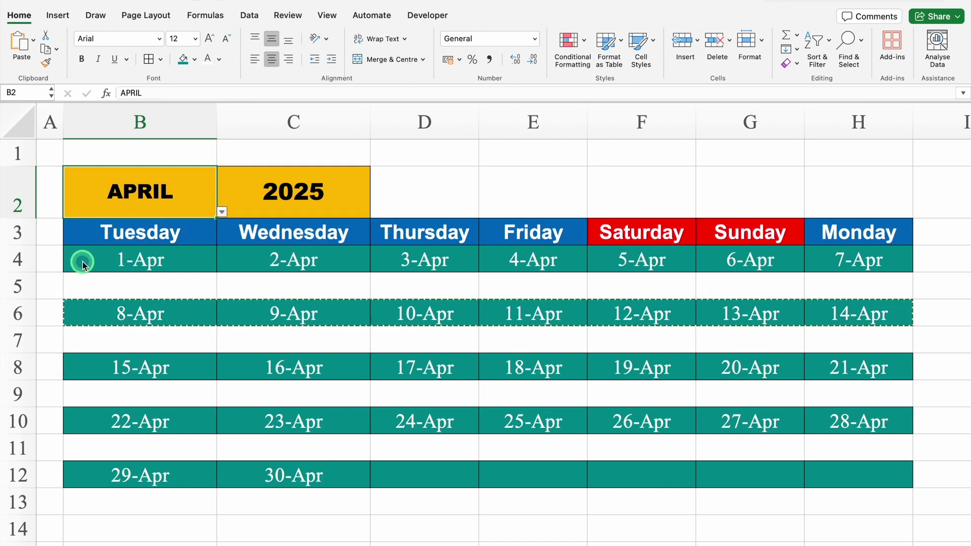
left_click(222, 211)
left_click(107, 223)
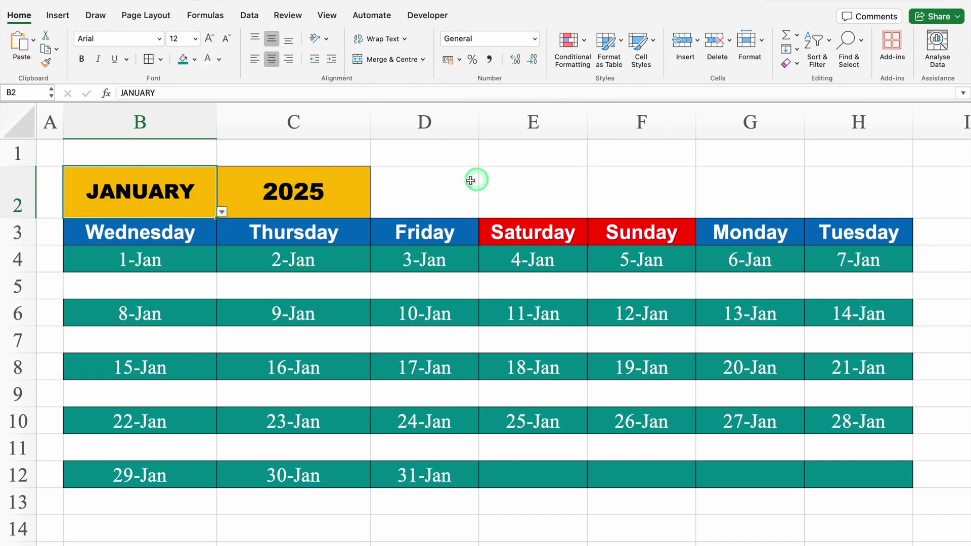
Merge and centre D2:H2 and fill the merged cell with the standard dark blue
left_click(401, 184)
left_click_drag(442, 184, 835, 184)
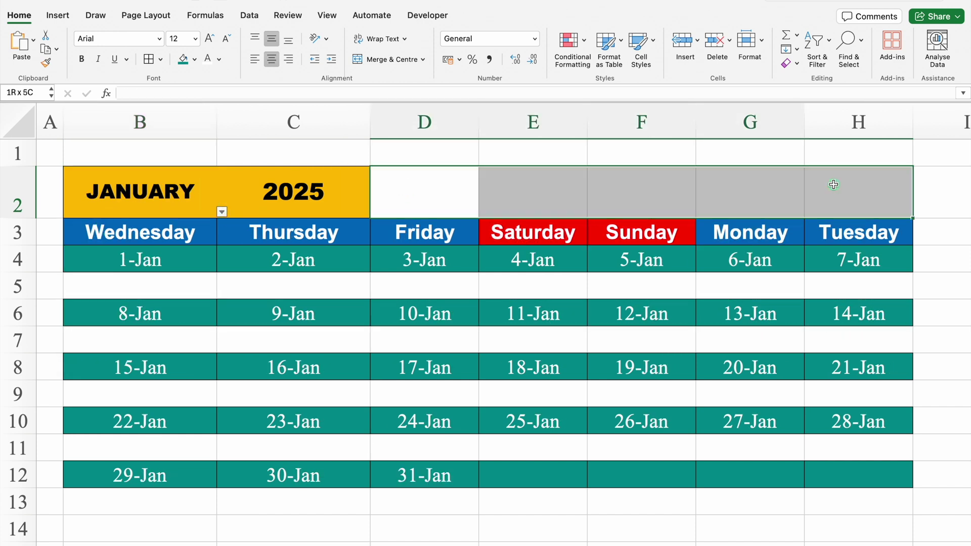
left_click(406, 71)
left_click(194, 59)
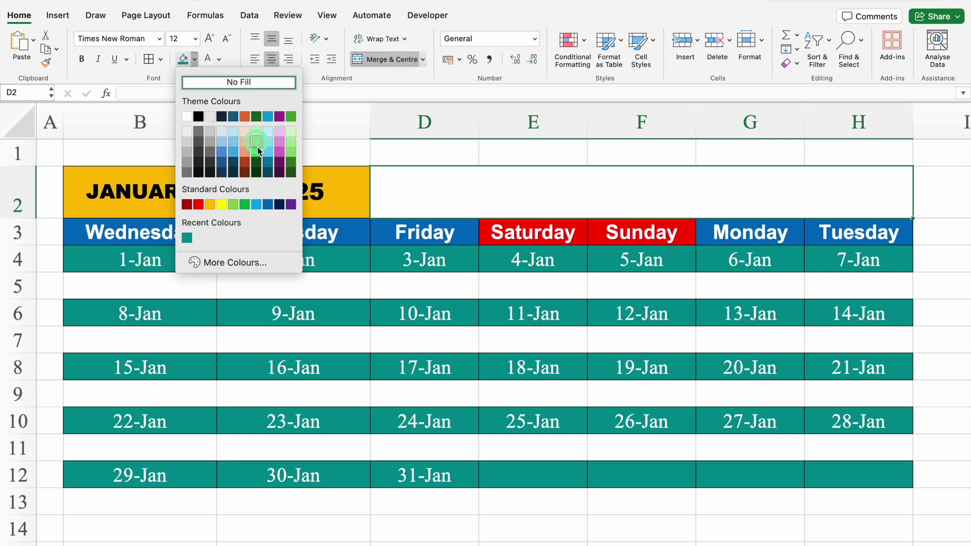
left_click(279, 204)
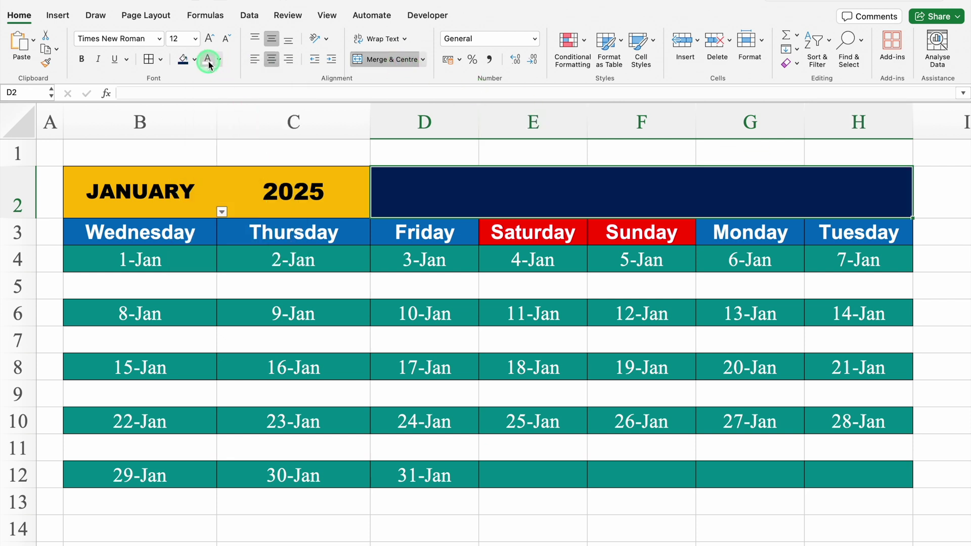
Set the merged title cell D2 to the Arial Black font at size 18
left_click(159, 39)
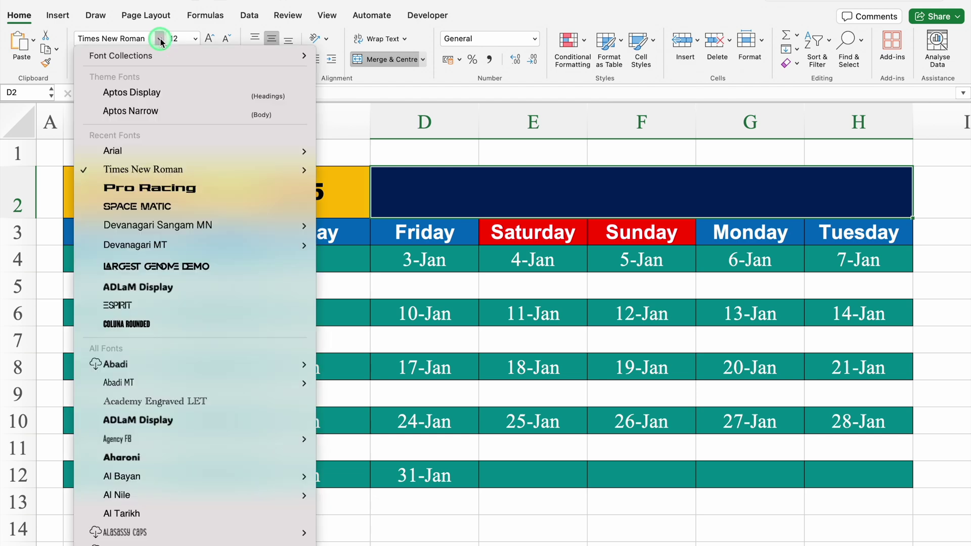
mouse_move(171, 160)
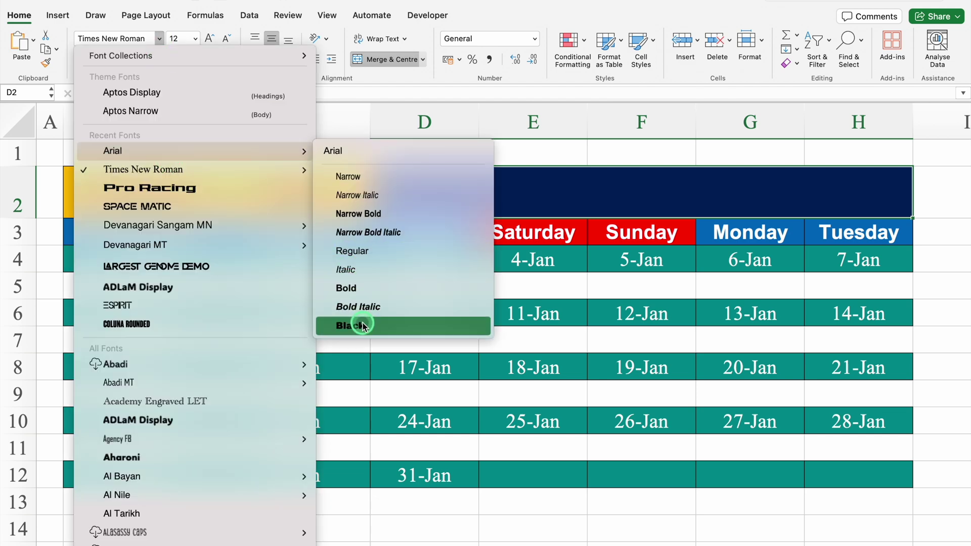
left_click(395, 327)
left_click(210, 38)
left_click(210, 39)
left_click(210, 39)
Enter the title "Holidays & Tasks Calendar" in the merged cell D2
type("Ho")
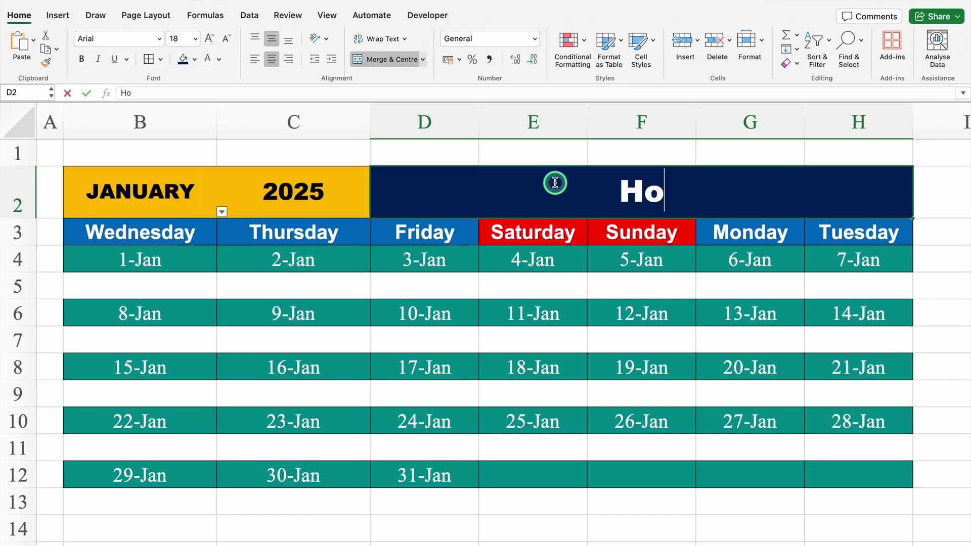
type("lidays & Tasks Calendar")
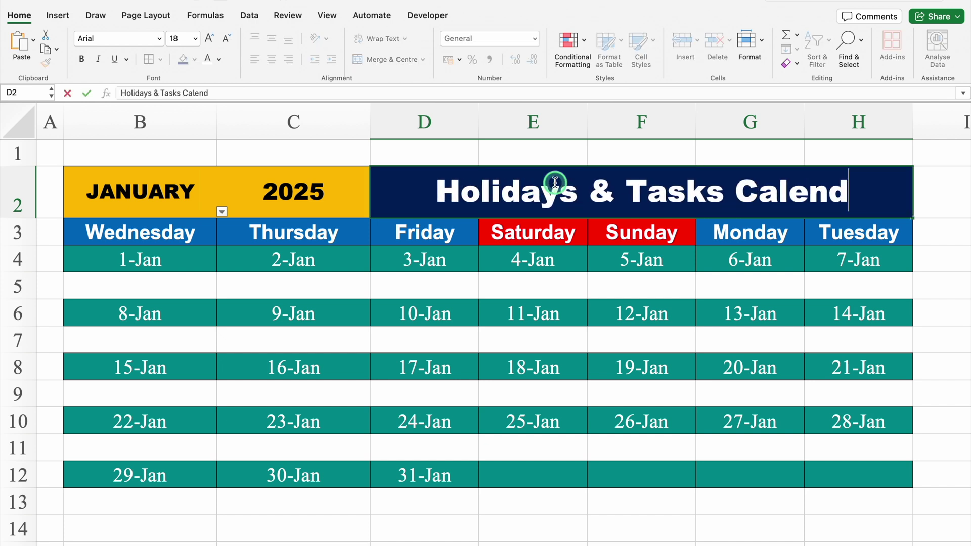
key("Return")
Hide the sheet gridlines and apply borders around every cell in B4:H13
left_click(329, 16)
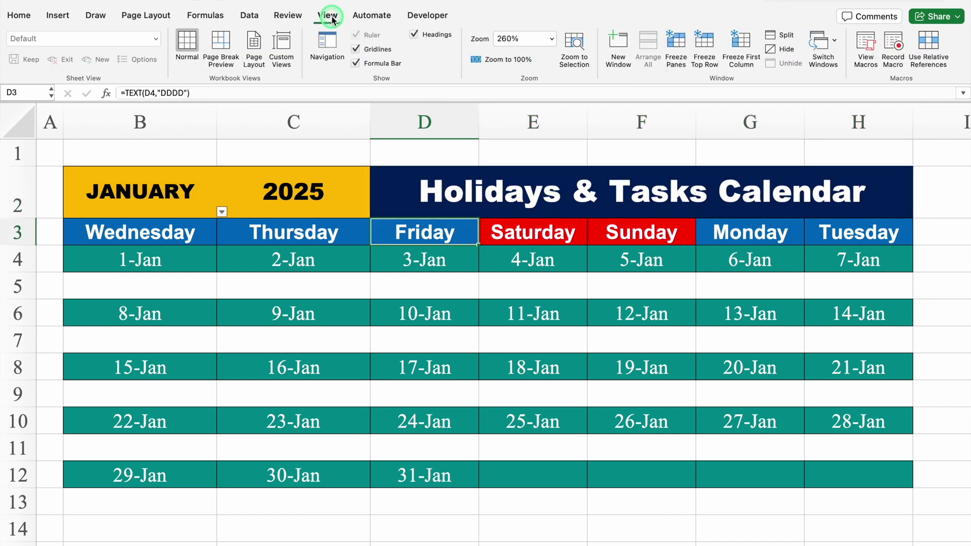
left_click(356, 48)
left_click_drag(157, 252, 885, 493)
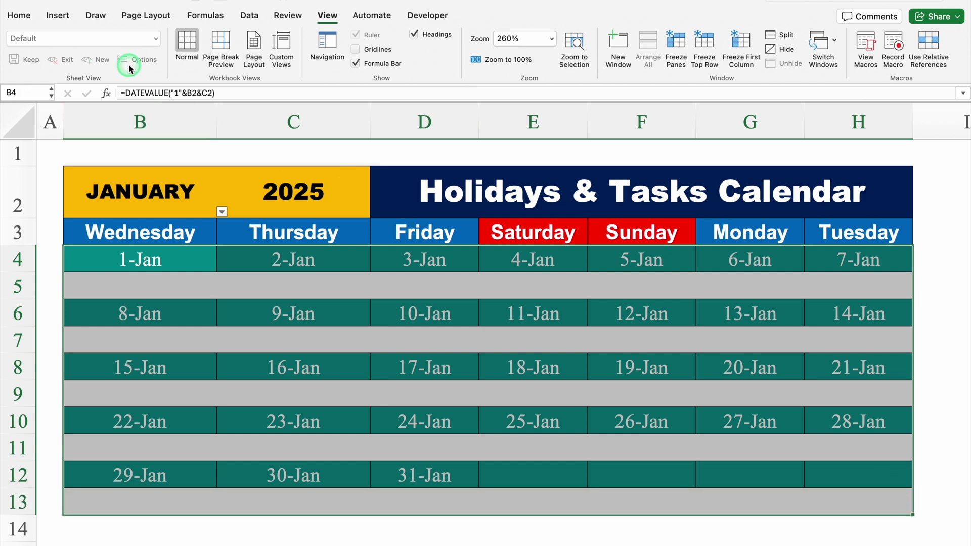
left_click(23, 16)
left_click(149, 59)
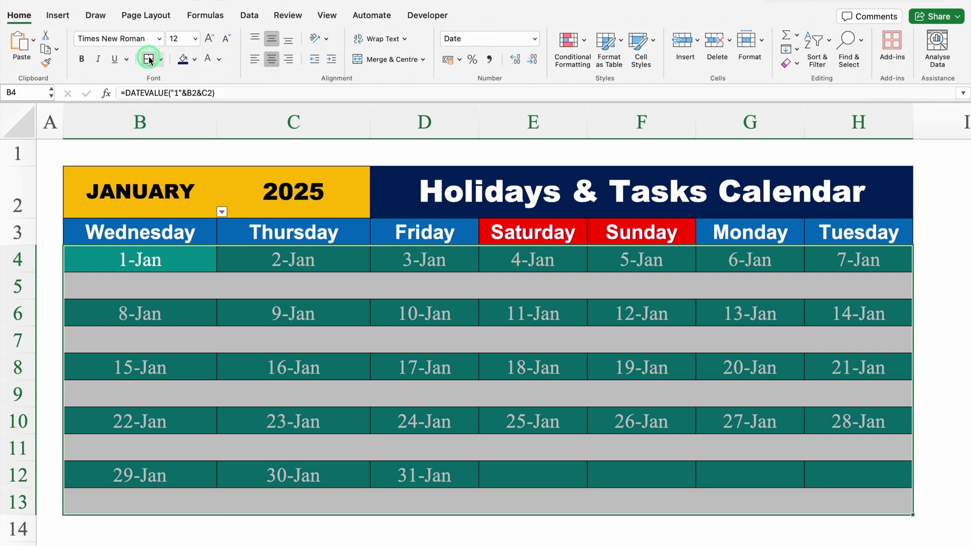
left_click(460, 529)
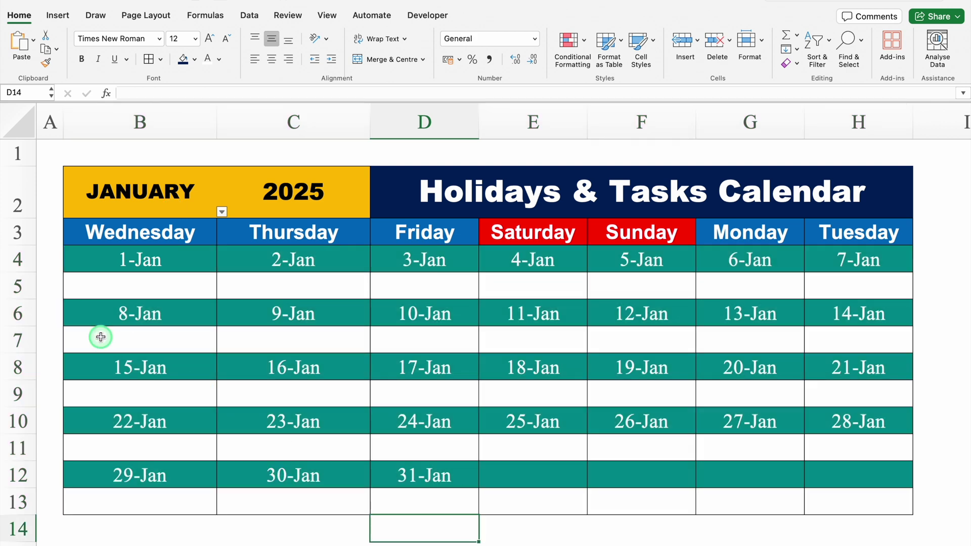
Select the blank rows 5, 7, 9, 11 and 13 together and increase their height to more than double
left_click(17, 288)
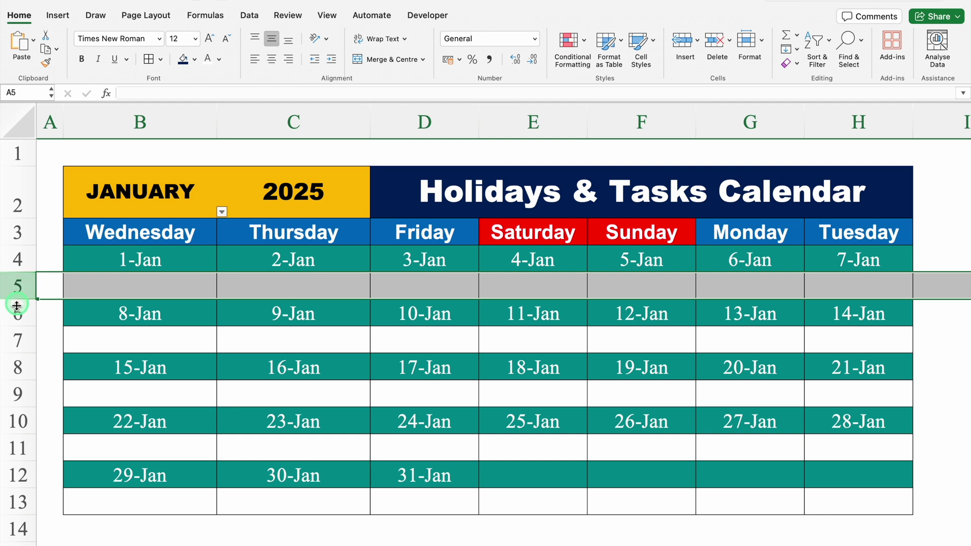
left_click(18, 338, "super")
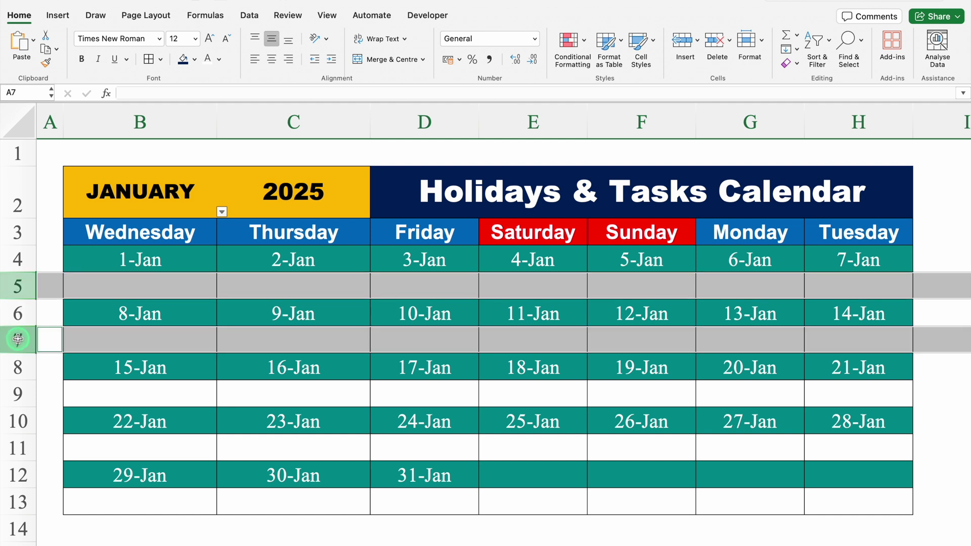
left_click(18, 393, "super")
left_click(19, 448, "super")
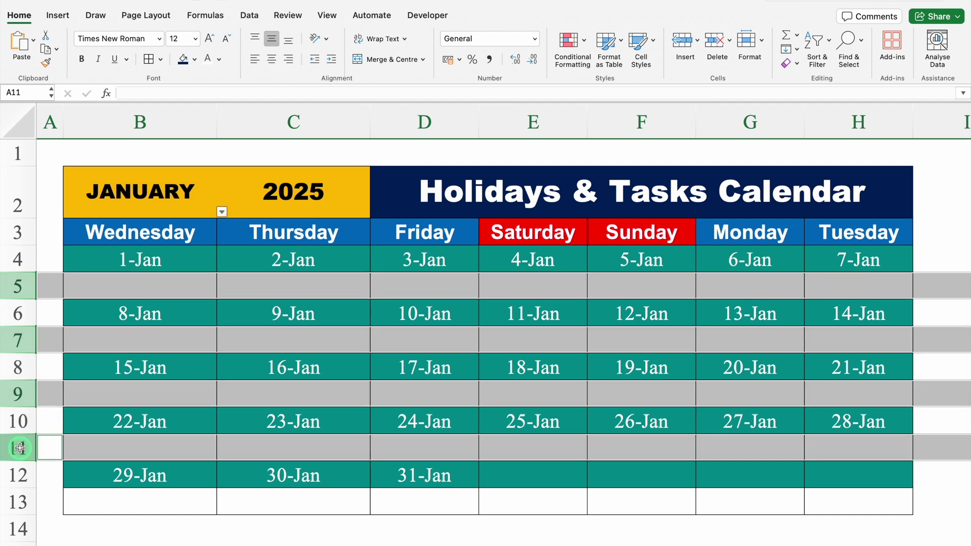
left_click(15, 499, "super")
left_click_drag(23, 299, 28, 335)
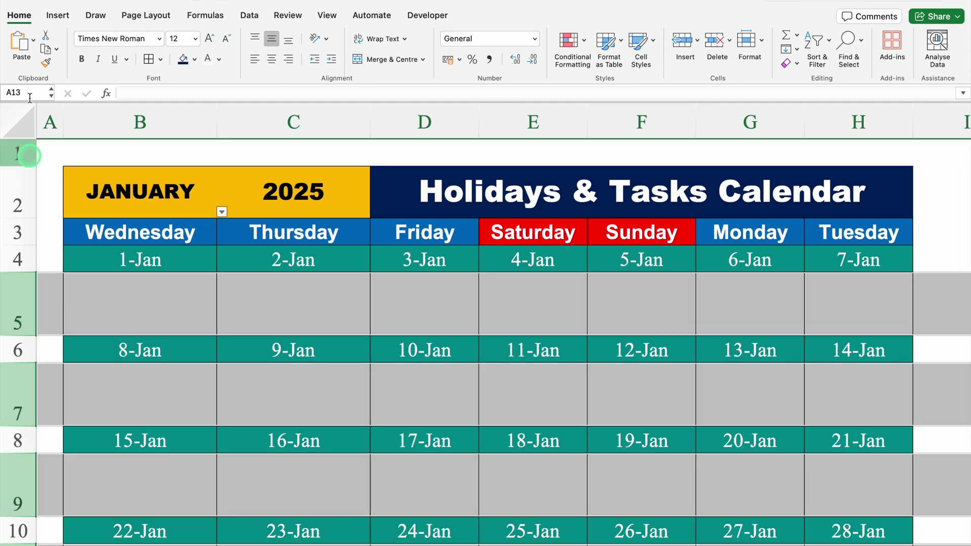
Turn on text wrapping for the enlarged rows 5, 7, 9, 11 and 13
left_click(19, 21)
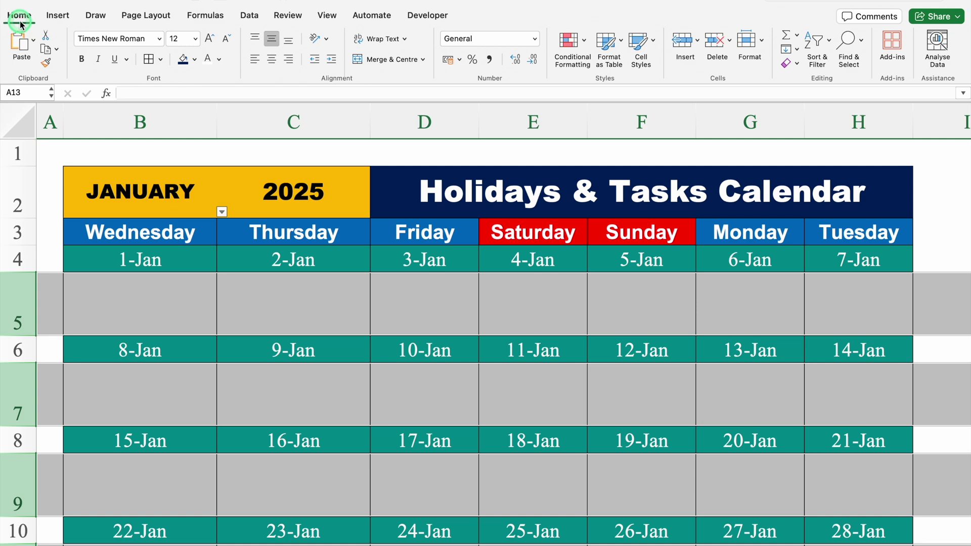
left_click(388, 40)
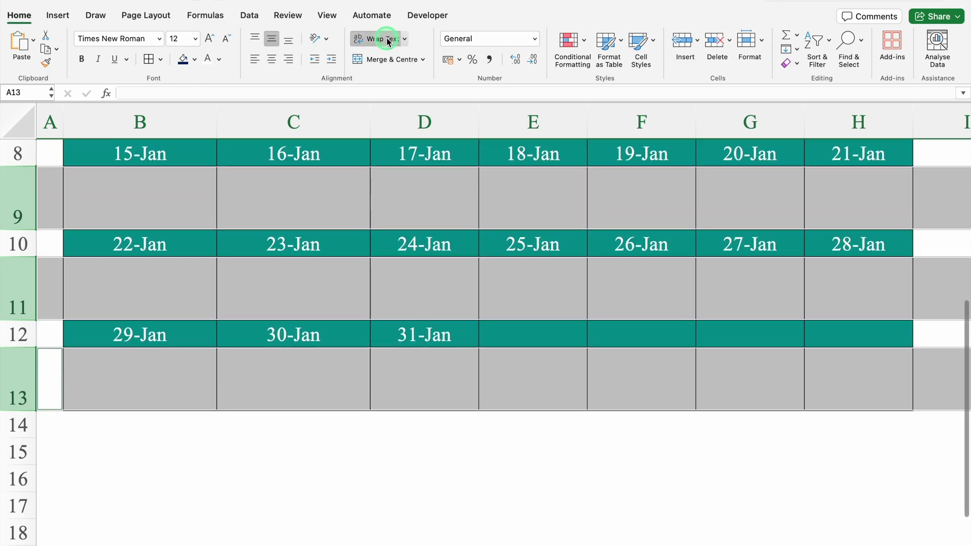
left_click(966, 368)
left_click_drag(966, 368, 964, 216)
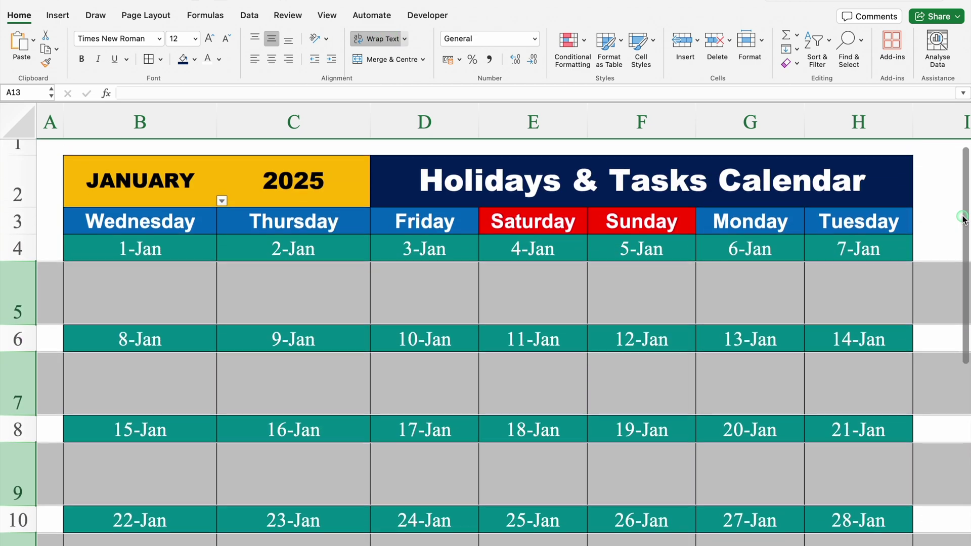
Centre the contents of the enlarged blank rows horizontally and enter the sample holiday "New Year" in B5
left_click(273, 62)
left_click_drag(963, 423, 963, 183)
left_click(112, 310)
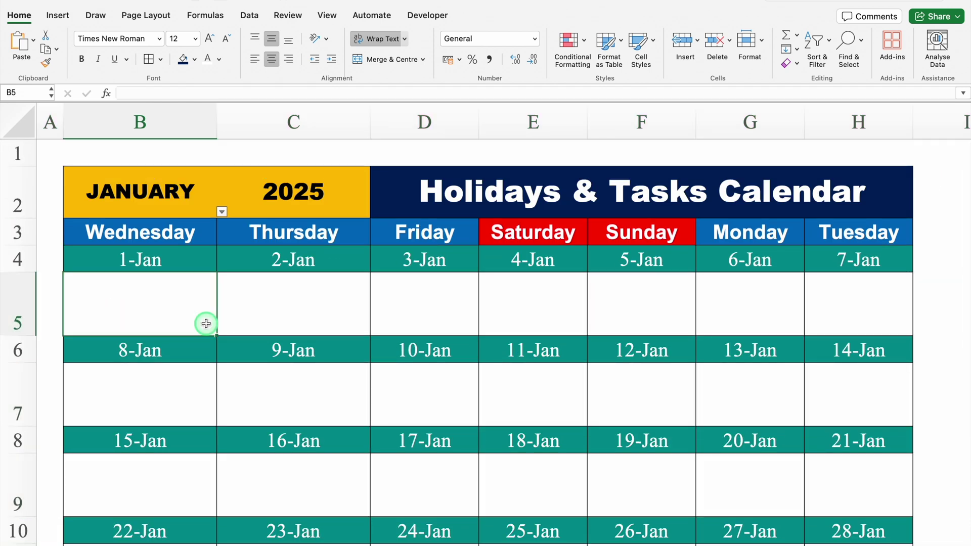
type("New Year")
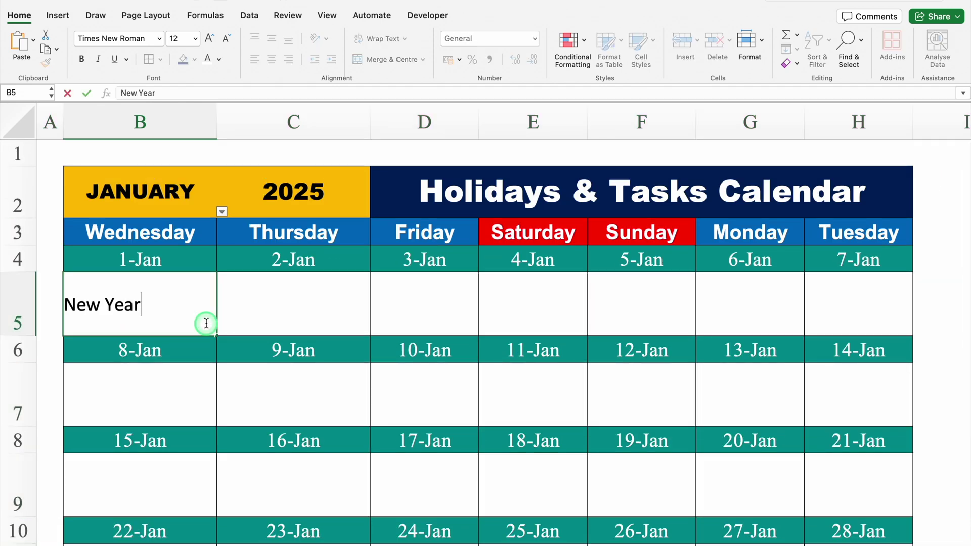
key("Return")
Create a conditional formatting rule for B5 that applies when the cell value is not equal to ""
left_click(191, 311)
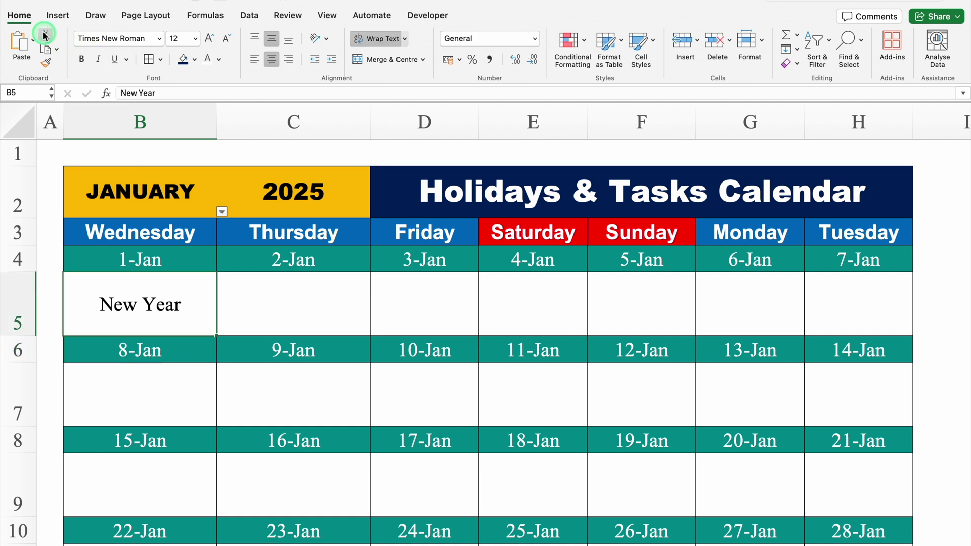
left_click(570, 41)
left_click(644, 62)
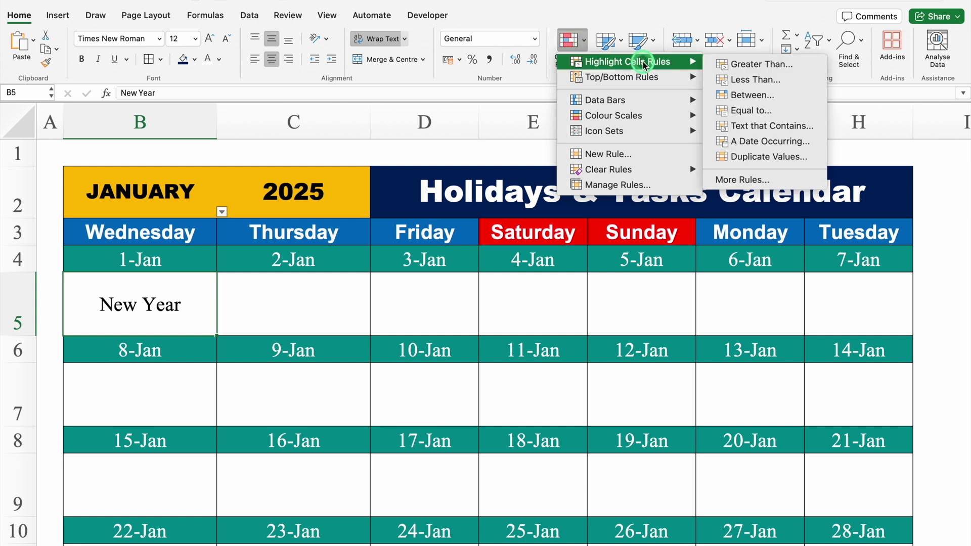
left_click(770, 114)
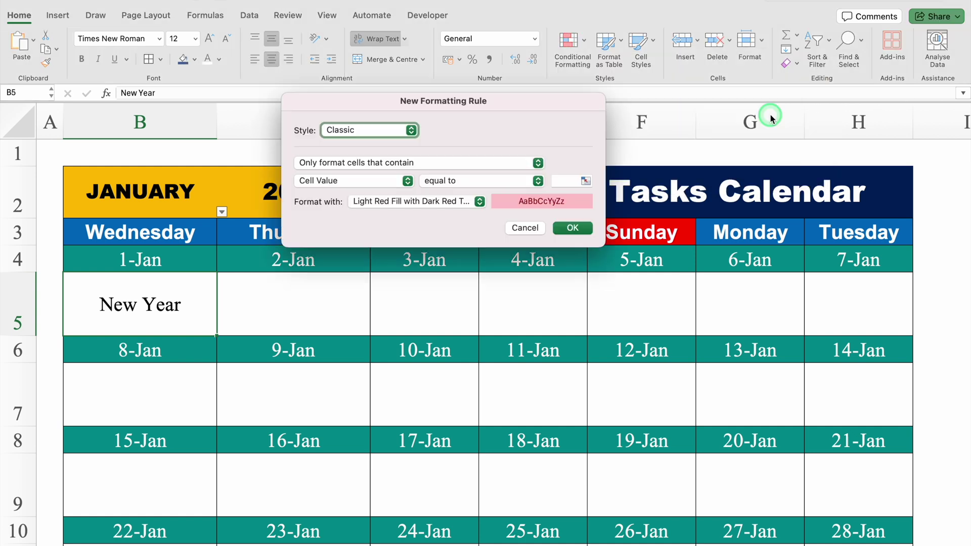
left_click(540, 180)
left_click(508, 195)
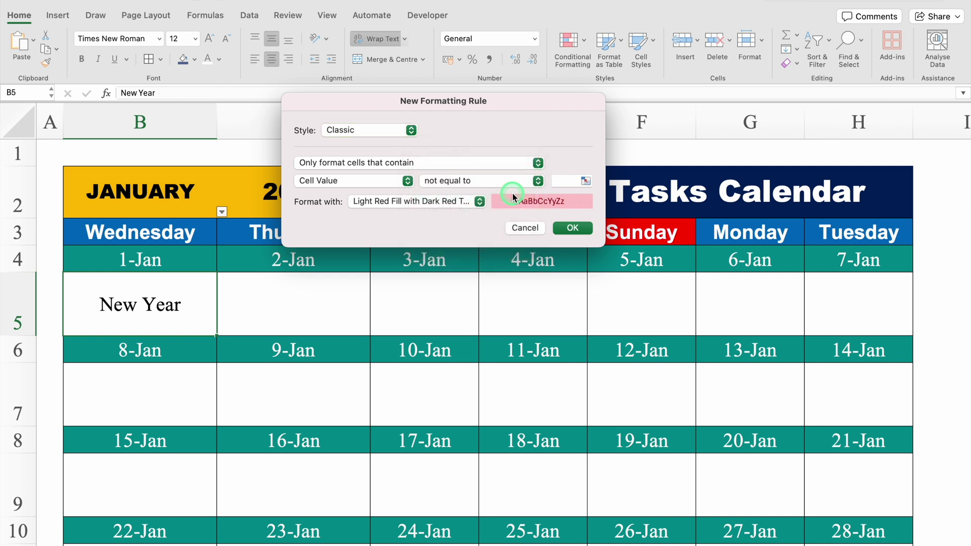
left_click(567, 181)
left_click(593, 356)
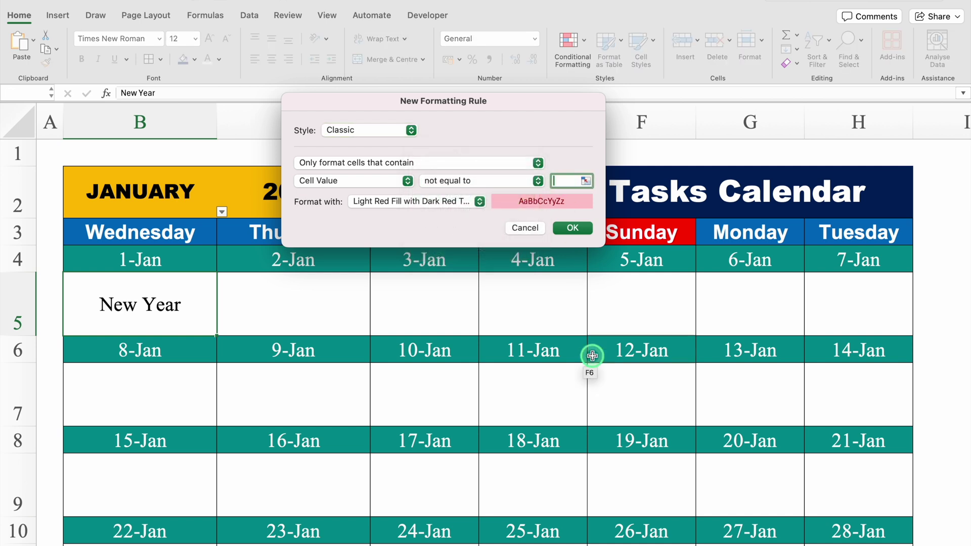
type("\"\"")
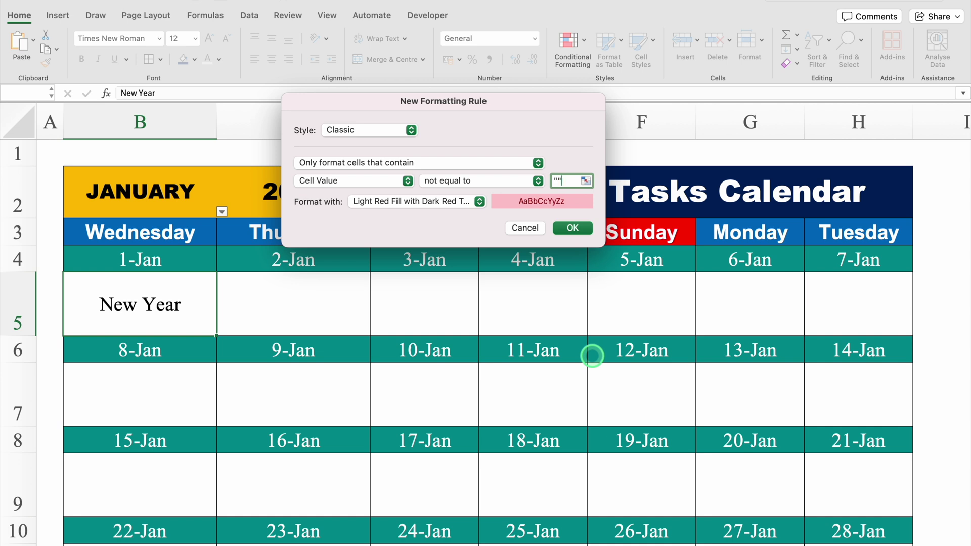
Give the rule a customised format with a dark grey fill and white font, and apply it to B5
left_click(480, 202)
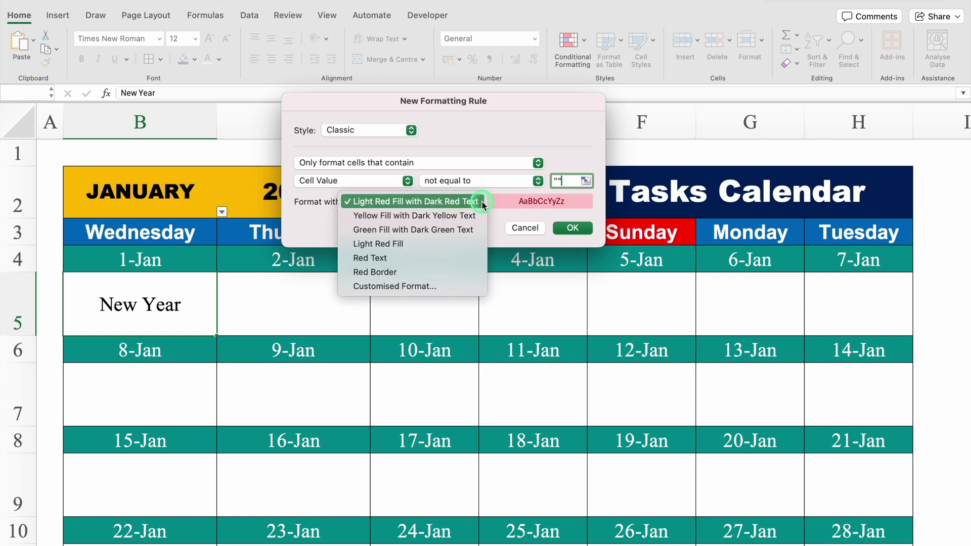
left_click(431, 285)
left_click(547, 67)
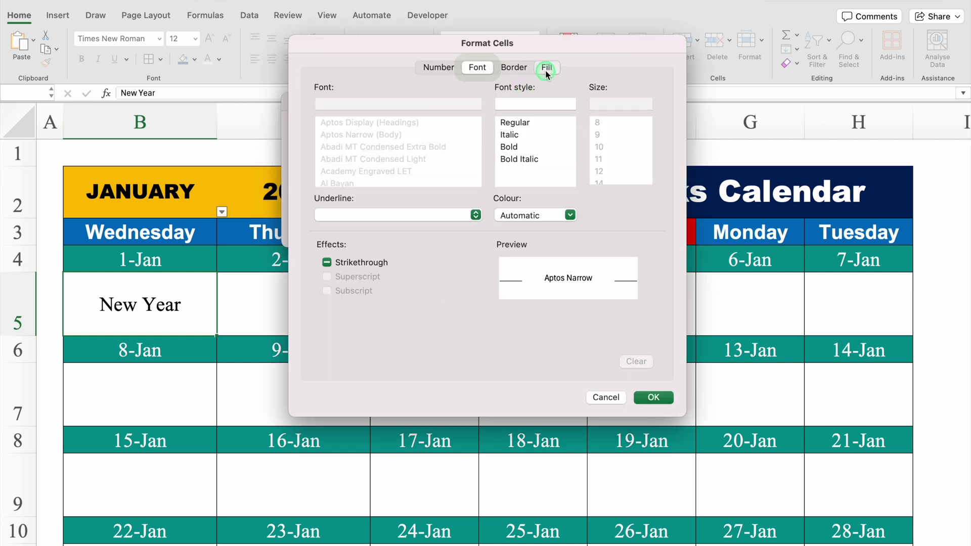
left_click(448, 115)
left_click(330, 218)
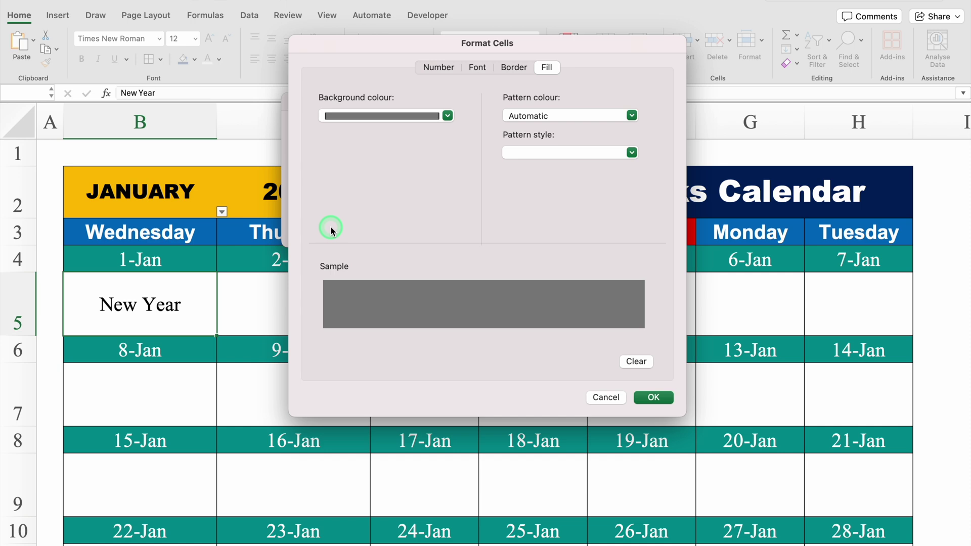
left_click(477, 67)
left_click(570, 215)
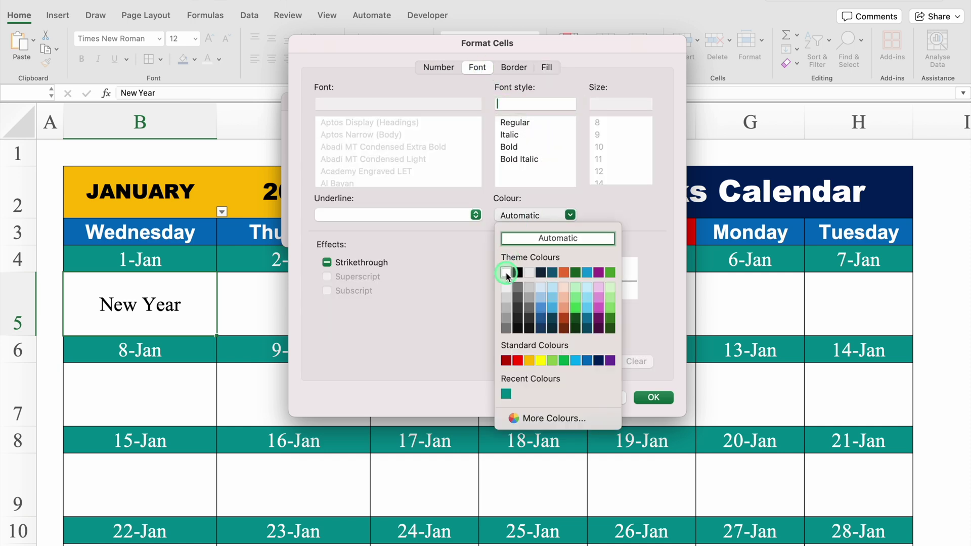
left_click(507, 268)
left_click(653, 397)
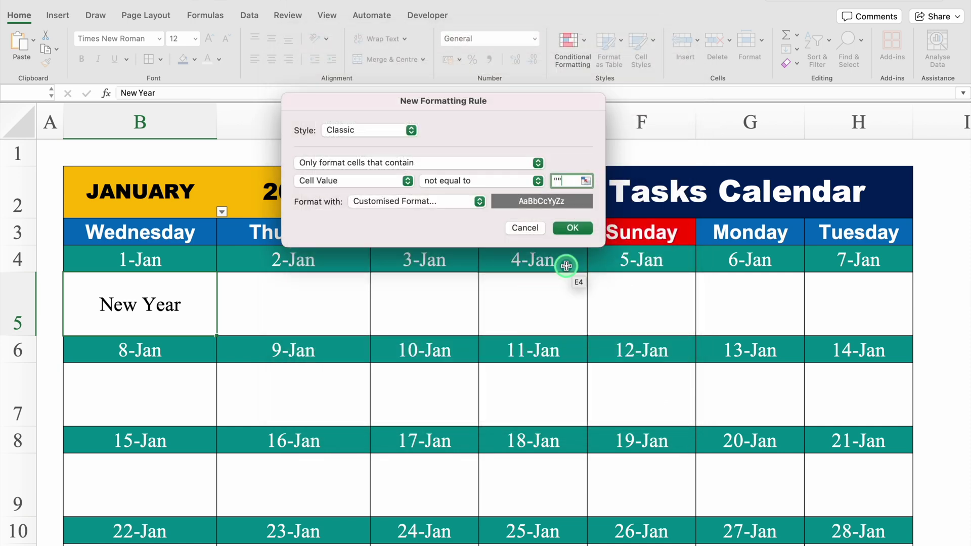
left_click(573, 229)
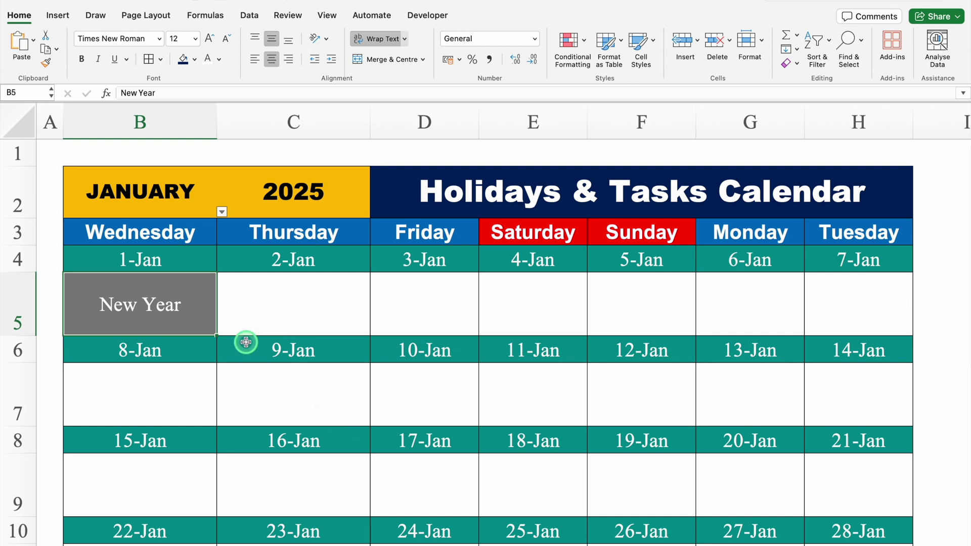
Fill B5 with its conditional formatting across to H5 and clear the text from B5:H5
left_click_drag(217, 335, 430, 339)
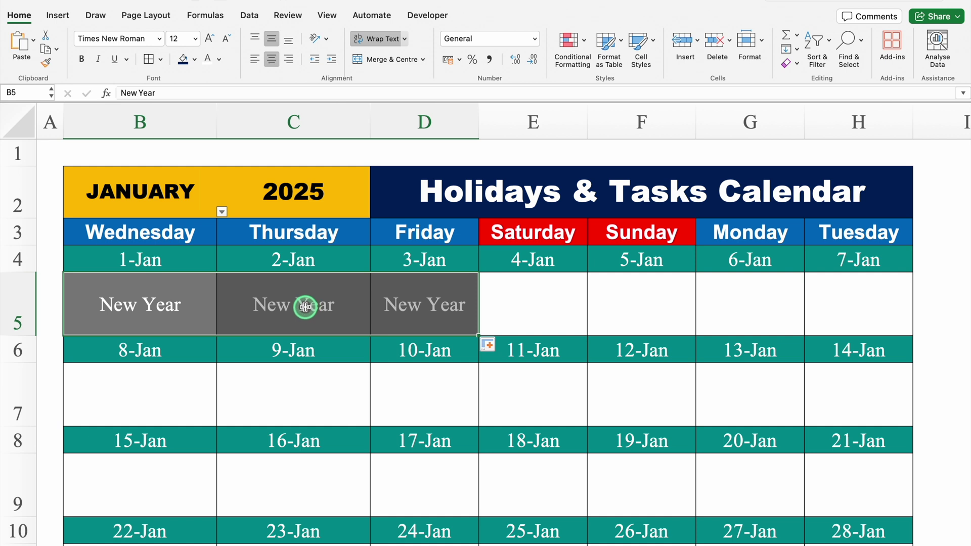
left_click_drag(478, 335, 874, 330)
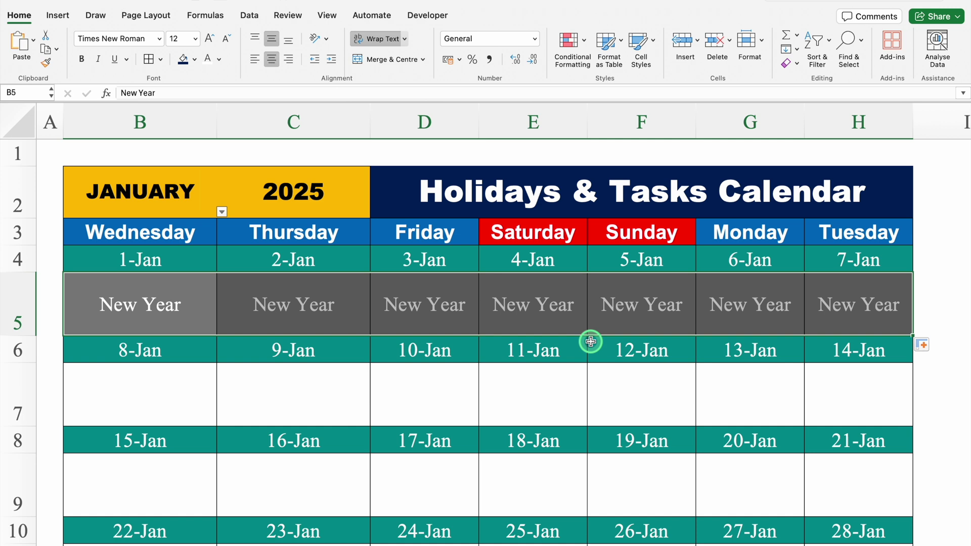
key("Delete")
Test the conditional formatting by entering a sample name in D5, and clear the cell
left_click(443, 305)
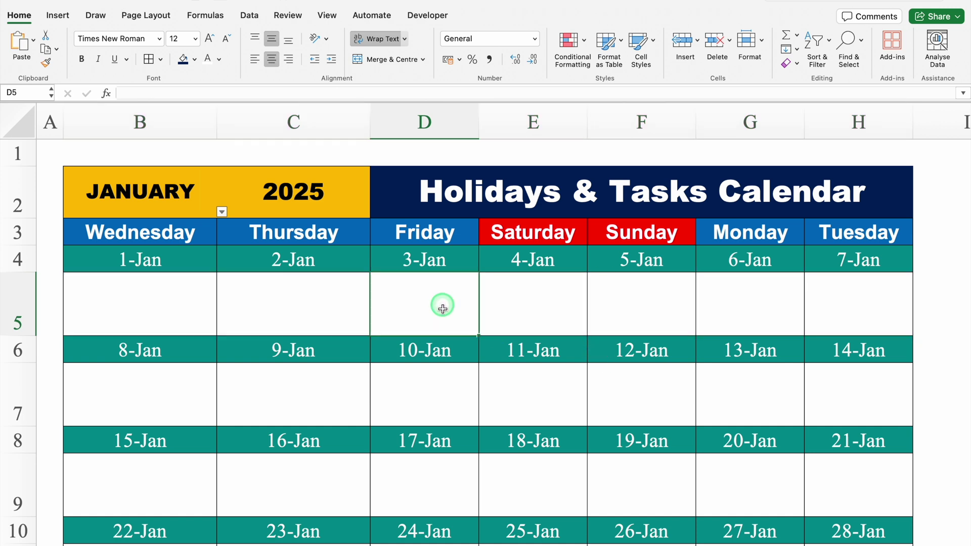
type("Vijay")
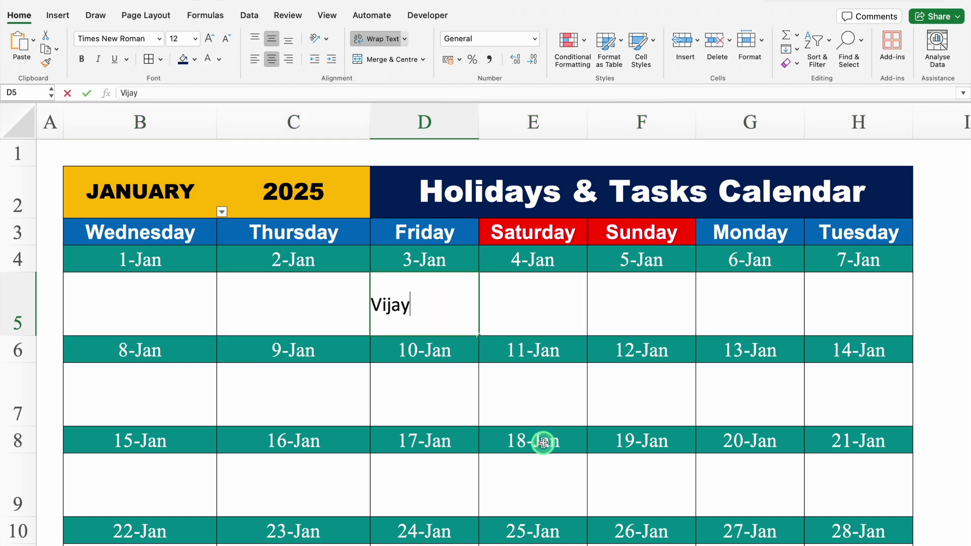
key("Return")
left_click(444, 311)
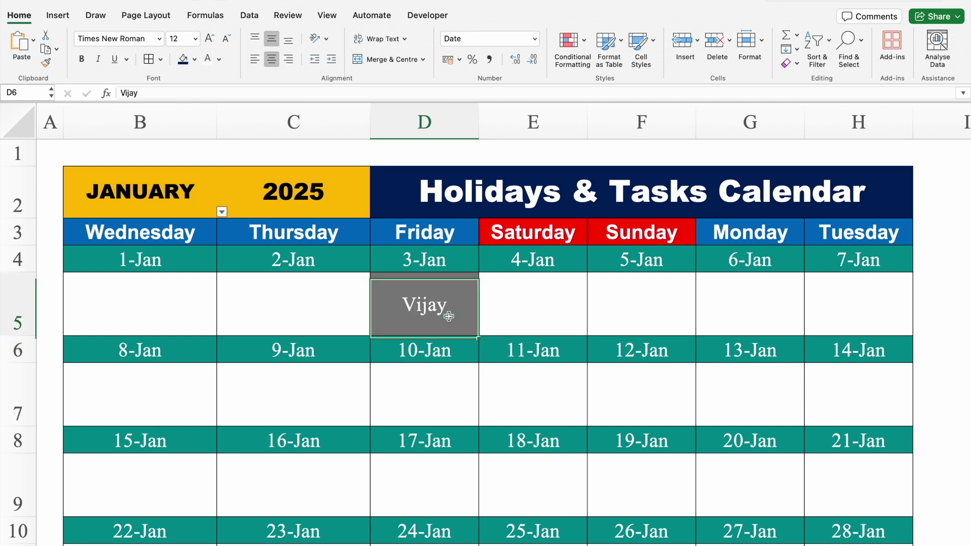
key("Delete")
Copy the formatted cells B5:H5 onto the blank entry rows below the other dates, starting at B7
left_click_drag(99, 308, 862, 317)
key("super+c")
left_click(141, 403)
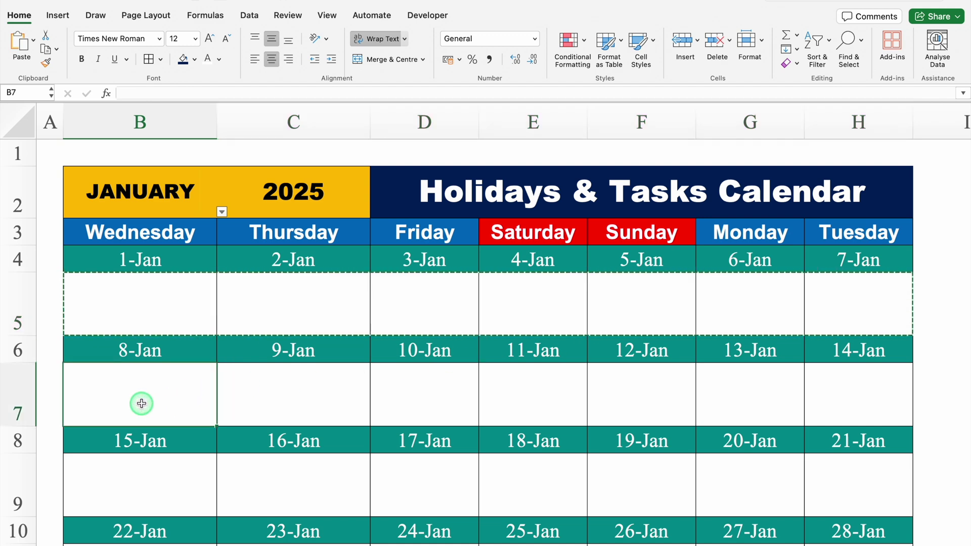
key("super+v")
mouse_move(965, 146)
left_mouse_down()
mouse_move(966, 316)
mouse_move(967, 99)
left_mouse_up()
left_click(173, 496)
key("super+v")
Enter =VLOOKUP(B4,Settings!$B:$C,2,0) in B5 to look up the holiday for the date above
left_click(152, 302)
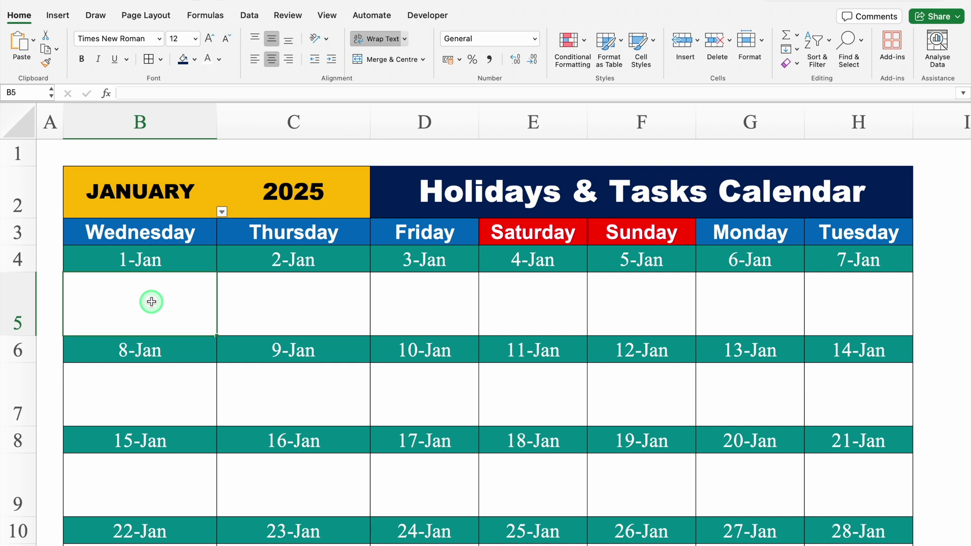
type("=")
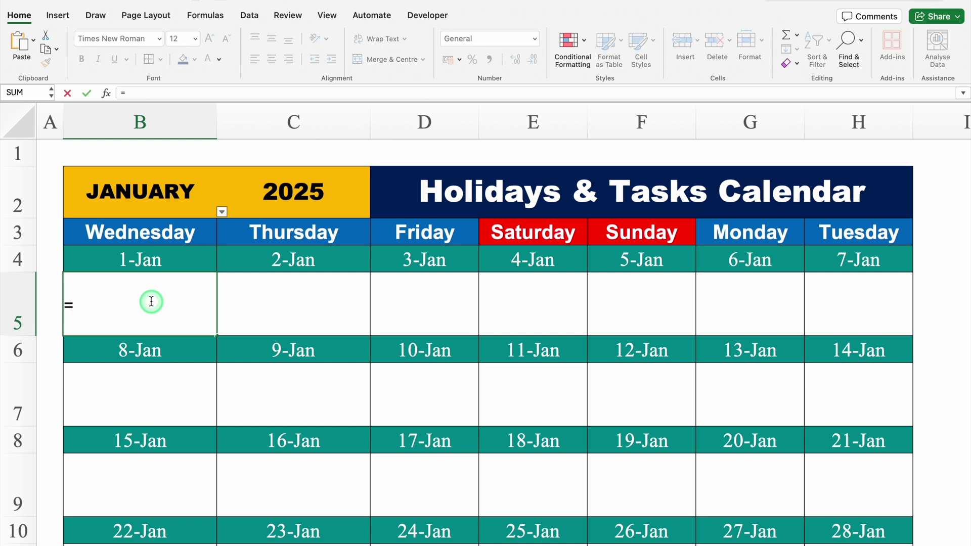
type("vlo")
double_click(105, 355)
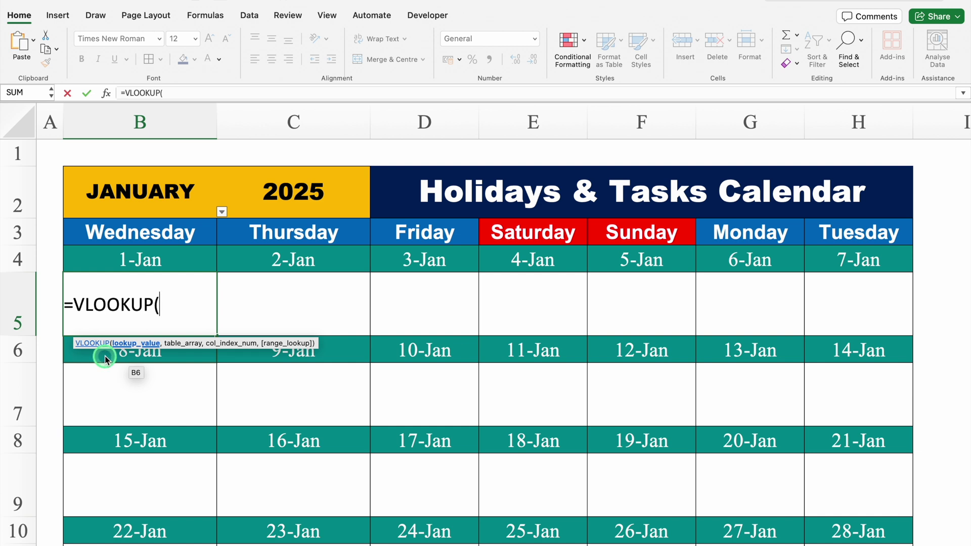
left_click(180, 265)
type(",")
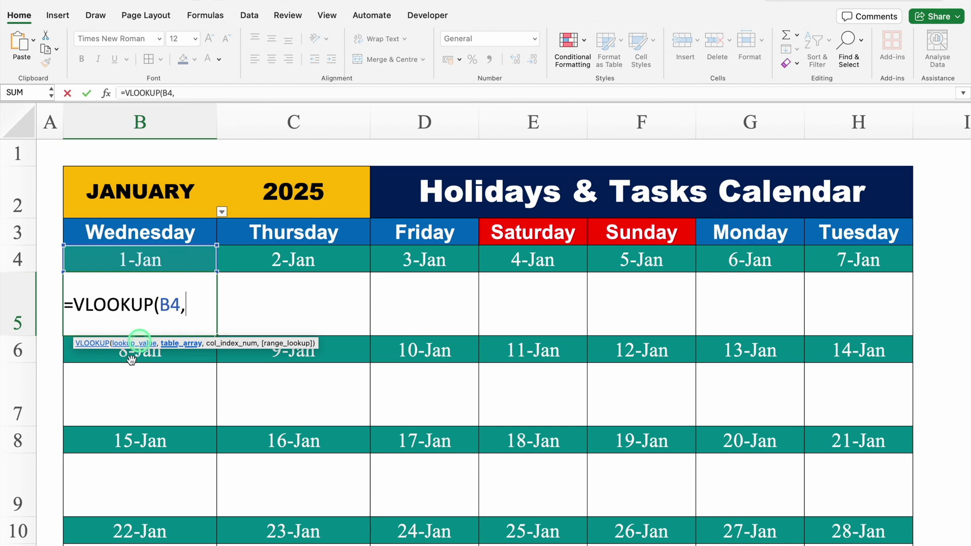
left_click(81, 545)
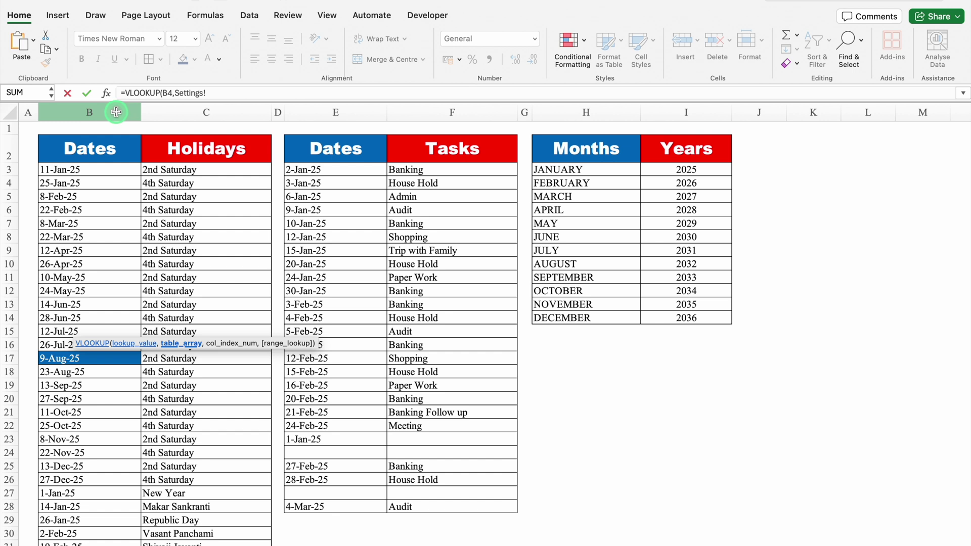
left_click_drag(116, 112, 172, 114)
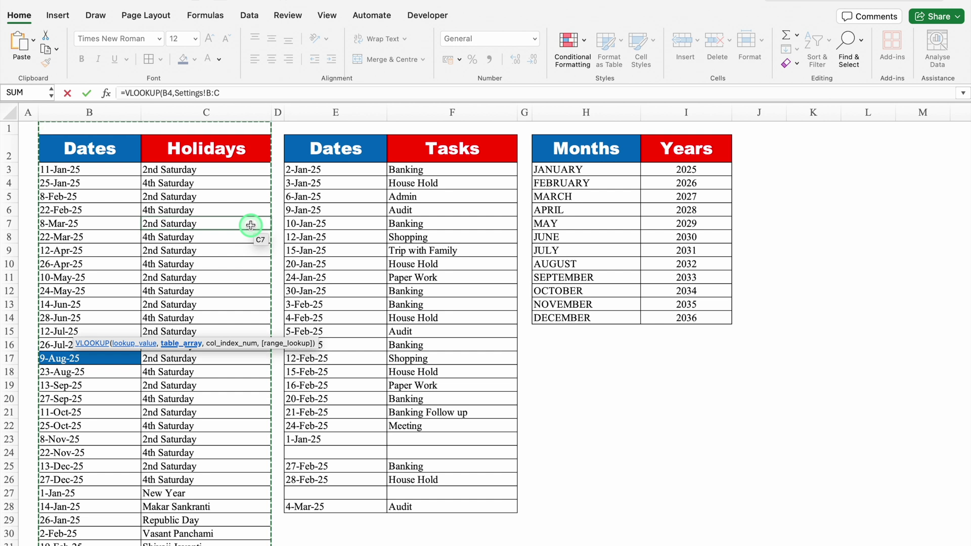
key("F4")
type(",")
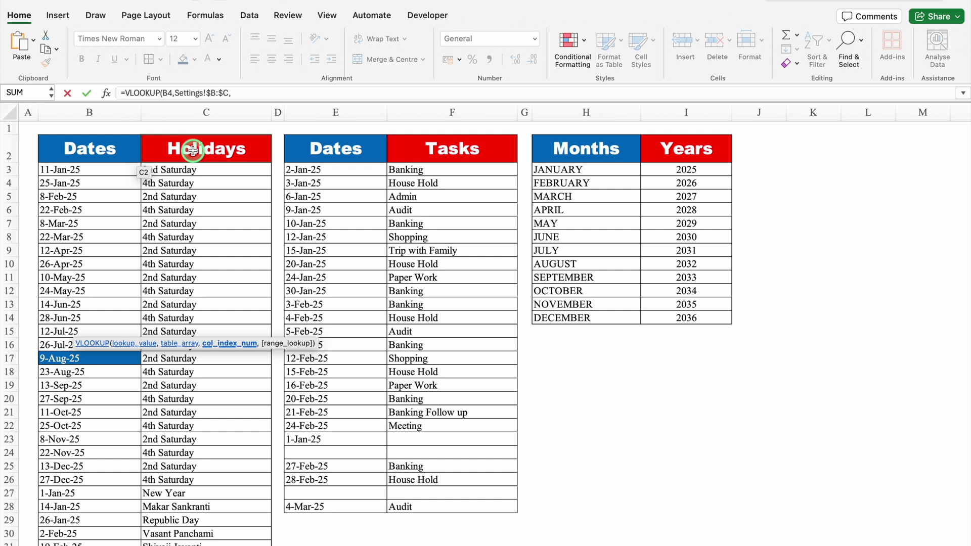
type("2,")
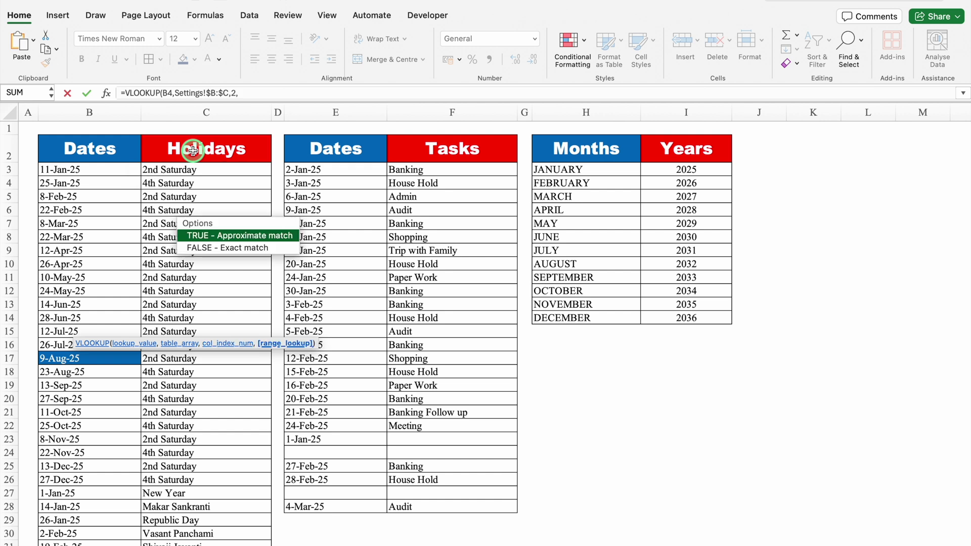
type("0)")
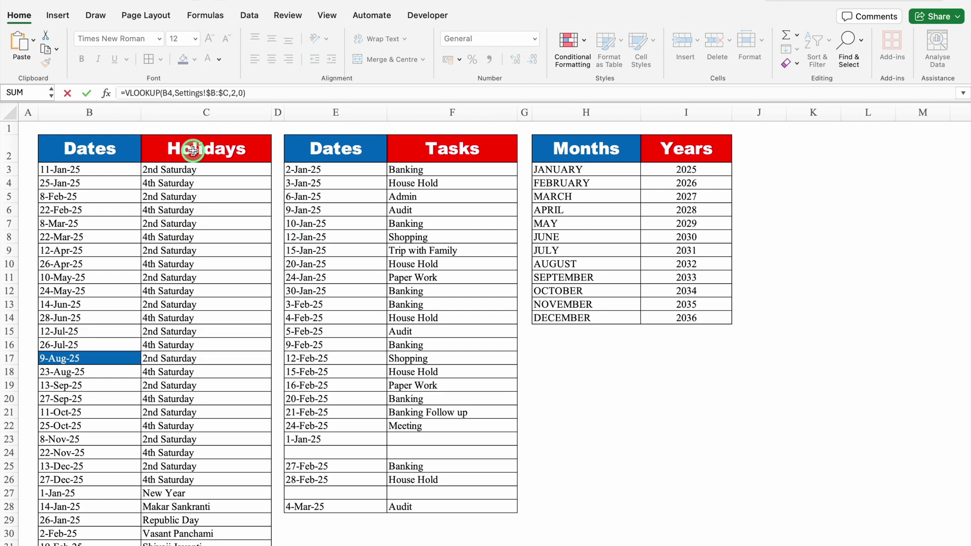
key("Return")
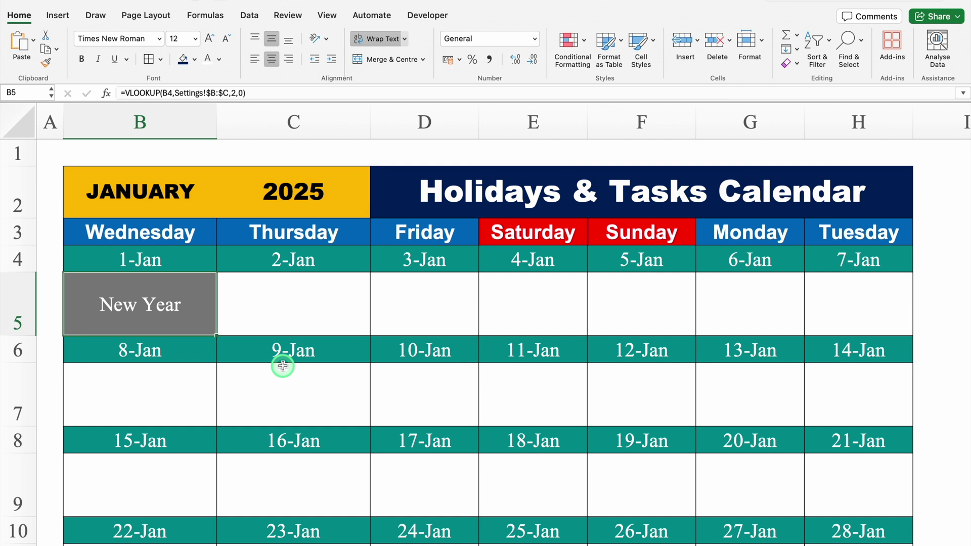
Try filling the lookup formula from B5 across to F5, and clear the copies in C5:F5
left_click_drag(217, 335, 644, 338)
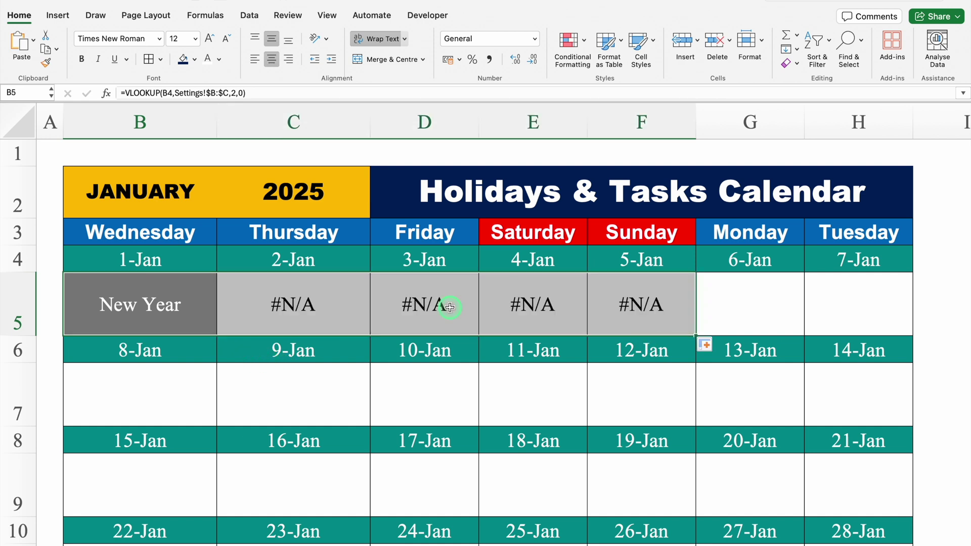
left_click_drag(325, 319, 609, 315)
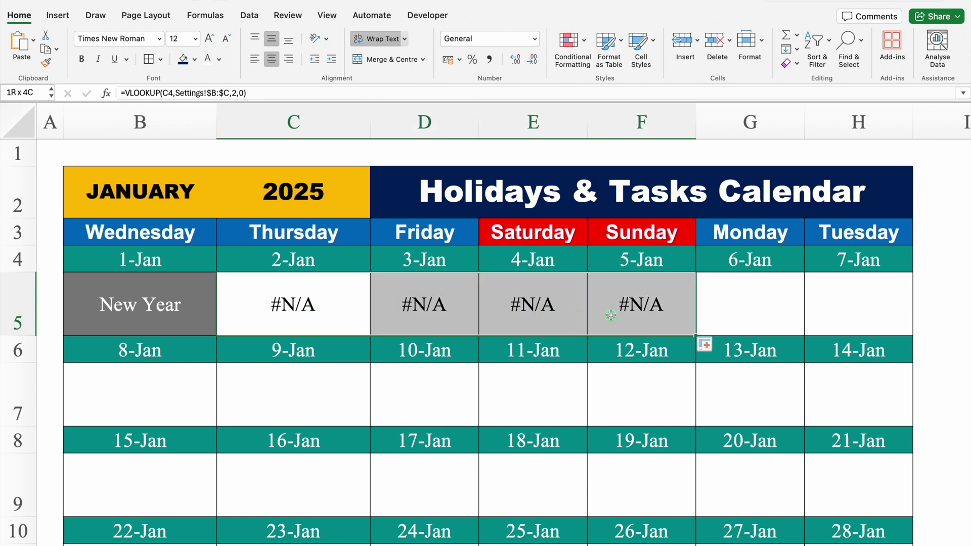
key("Delete")
Wrap the holiday lookup in B5 in an IFERROR function
left_click(153, 303)
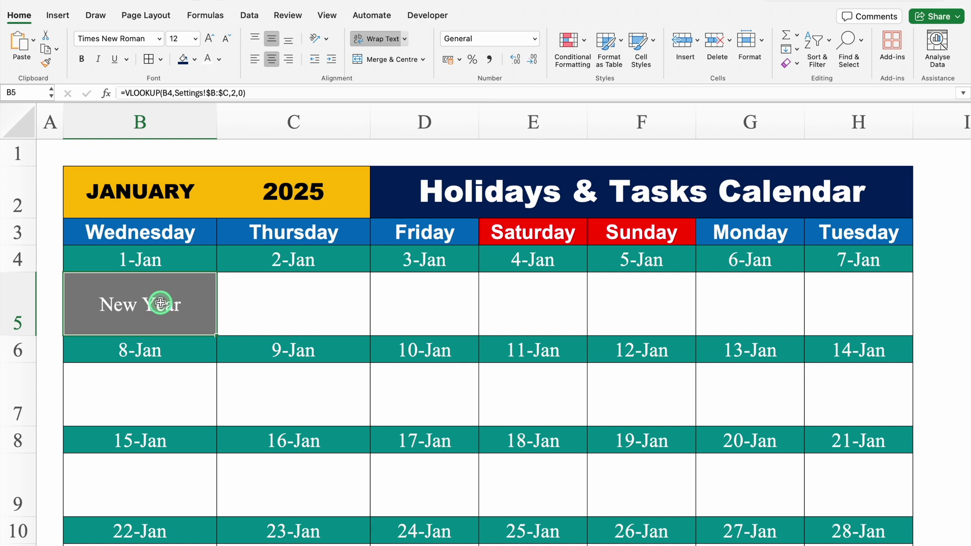
double_click(160, 303)
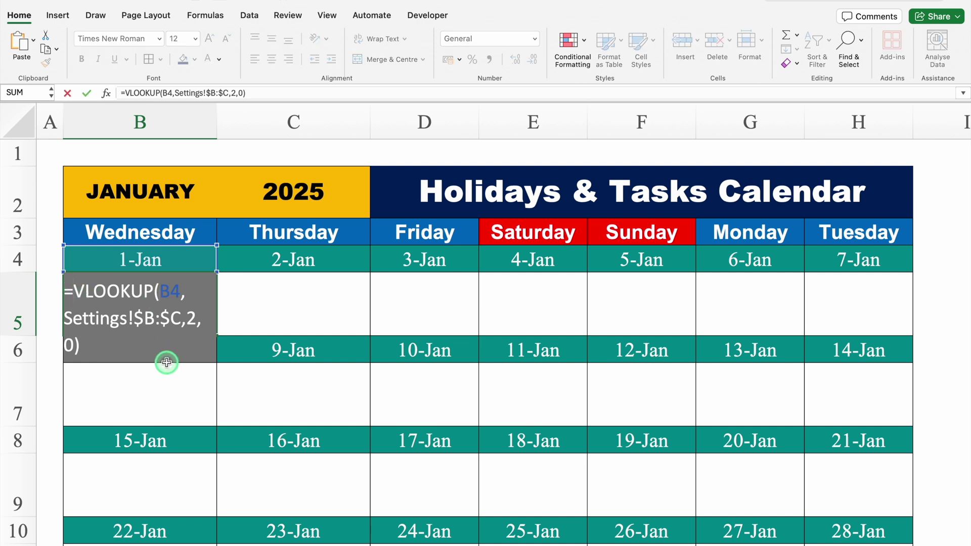
type("if")
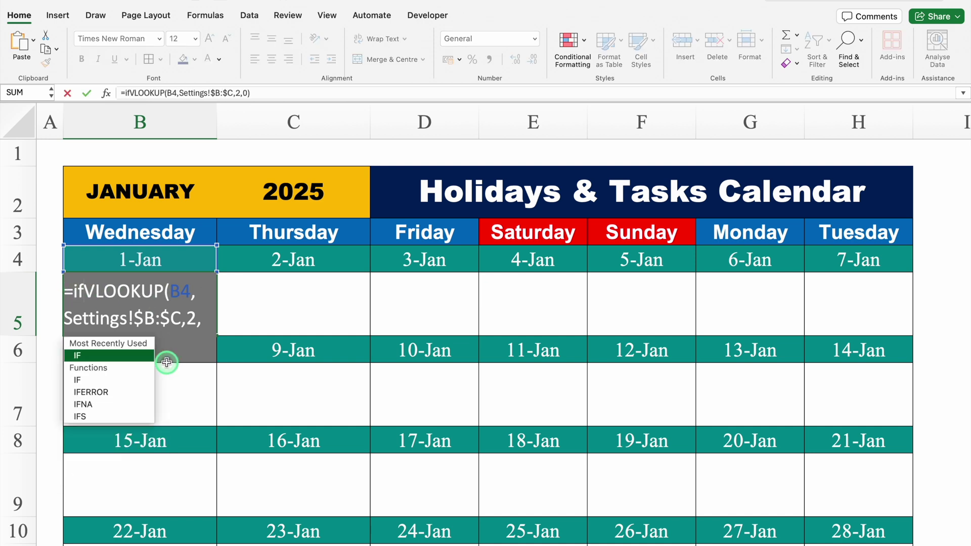
type("err")
double_click(102, 356)
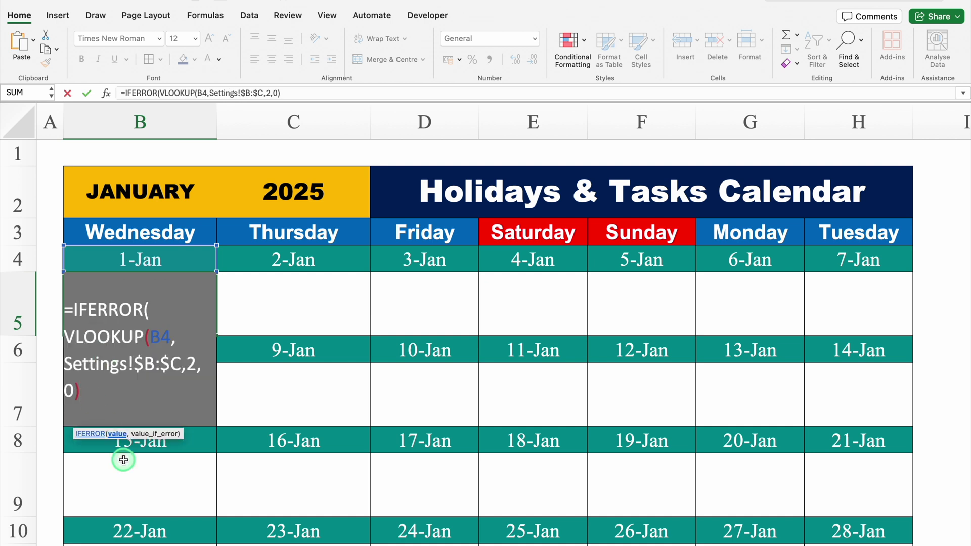
Add a fallback VLOOKUP of B4 in the task columns Settings!$E:$F as the error value of the B5 formula
type(",vlo")
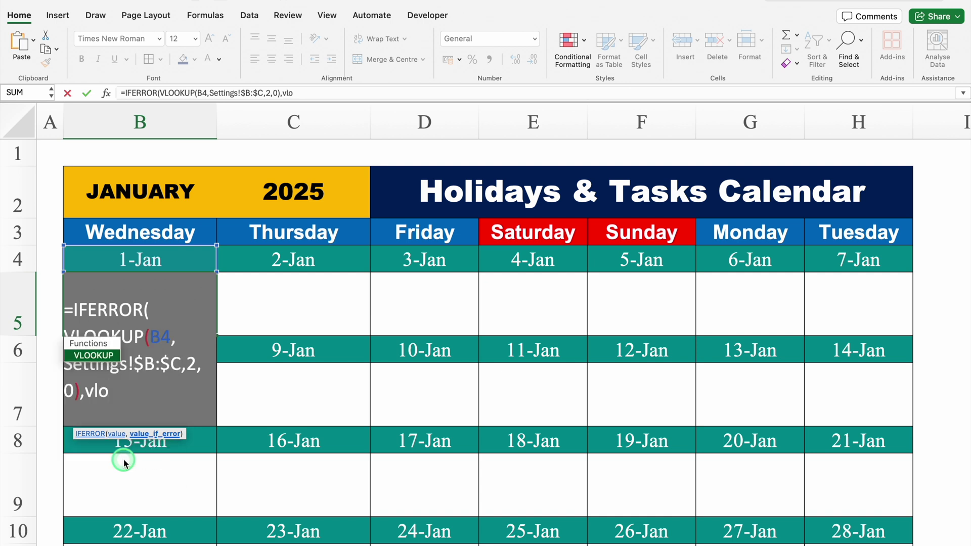
double_click(95, 355)
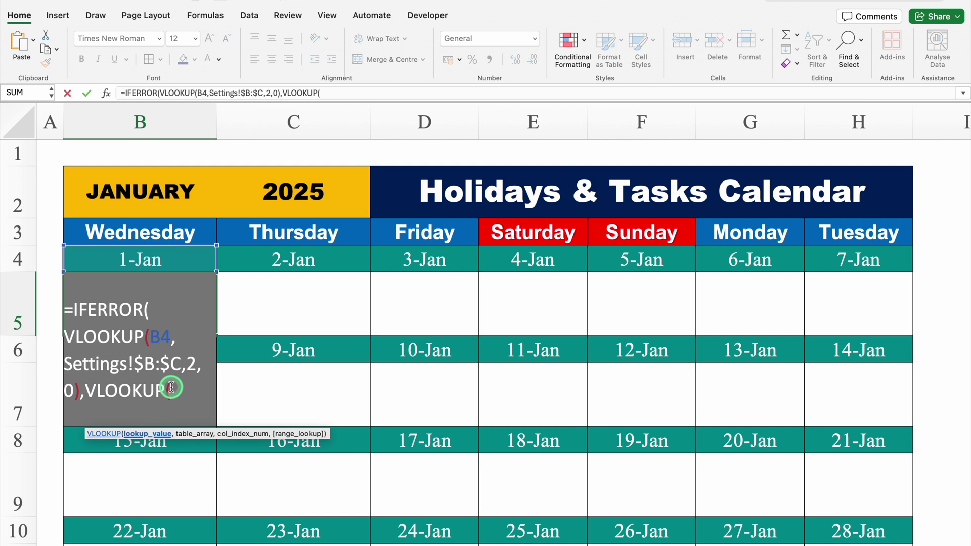
left_click(165, 260)
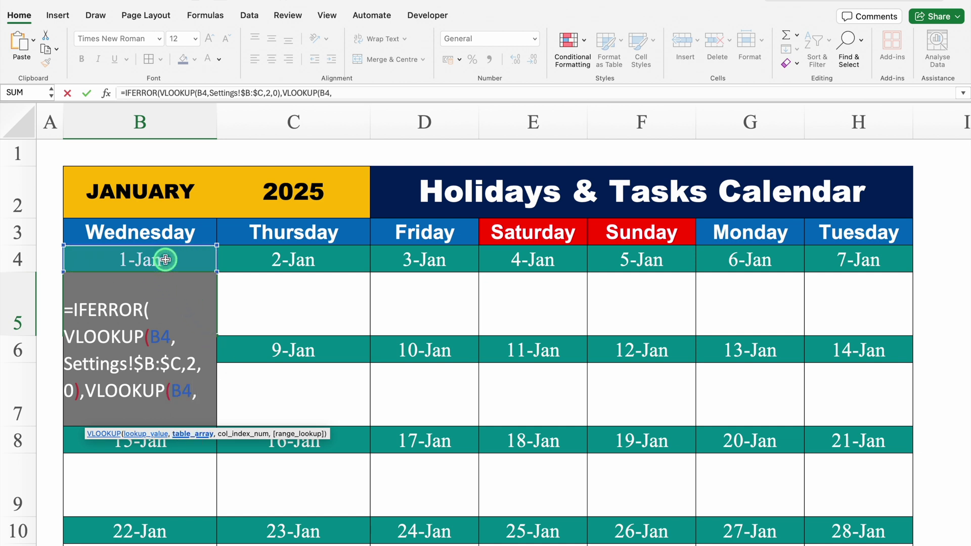
left_click(243, 543)
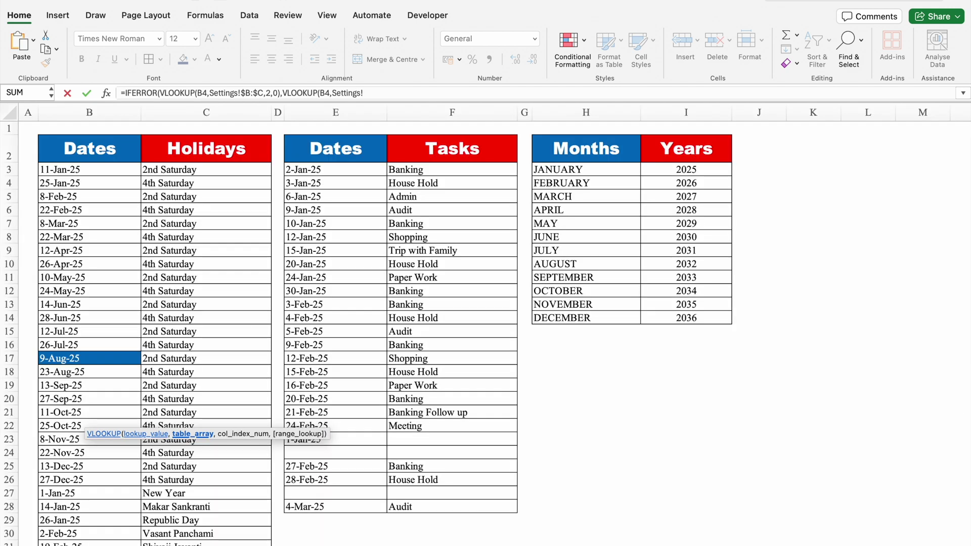
left_click_drag(325, 270, 340, 252)
left_click_drag(335, 112, 421, 122)
key("F4")
type(",")
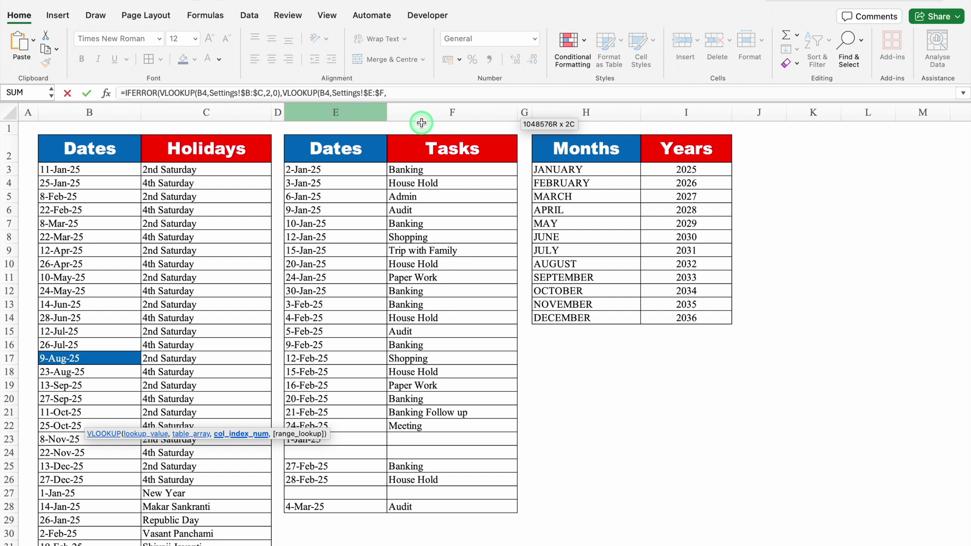
Finish the fallback task lookup with column index 2 and exact match 0, and commit the B5 formula with its closing parenthesis corrected
left_click_drag(336, 147, 351, 147)
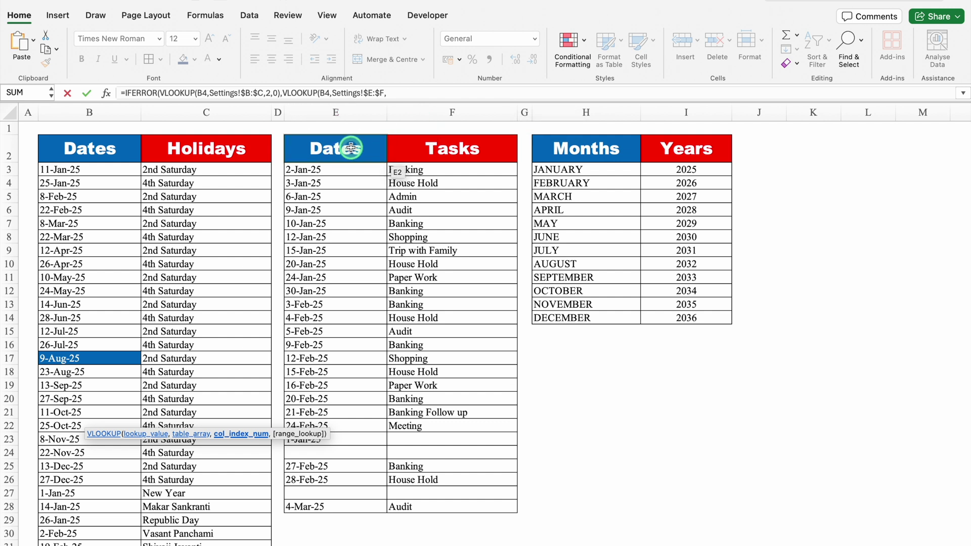
left_click_drag(351, 147, 457, 148)
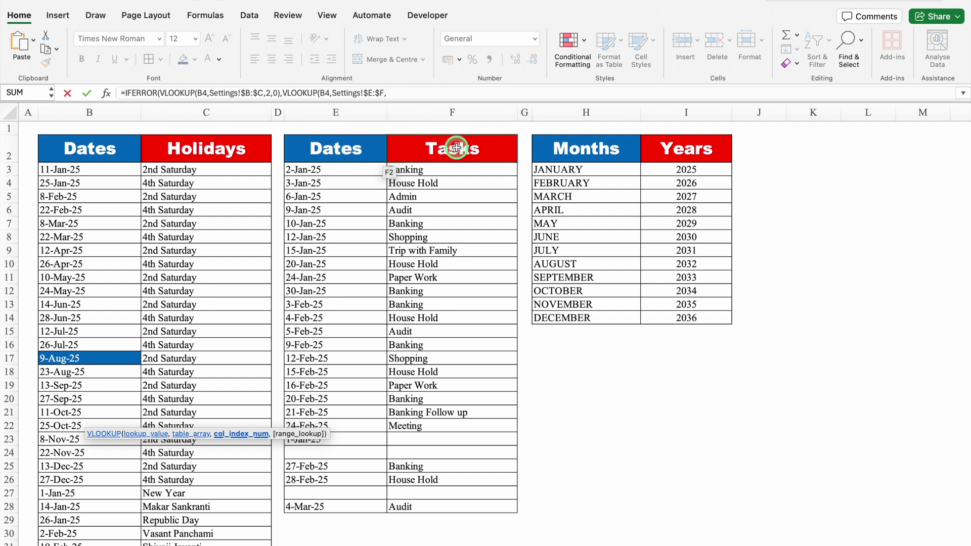
type("2,")
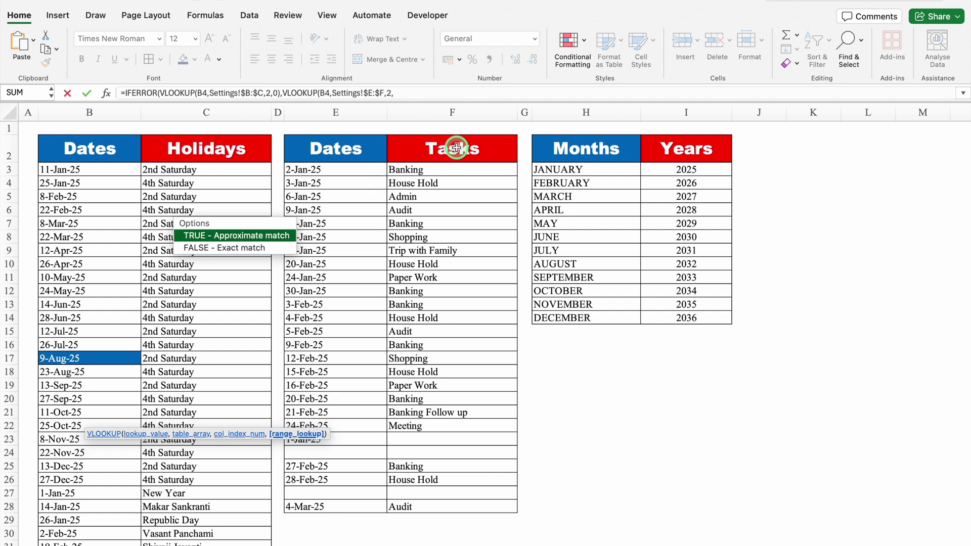
type("0)")
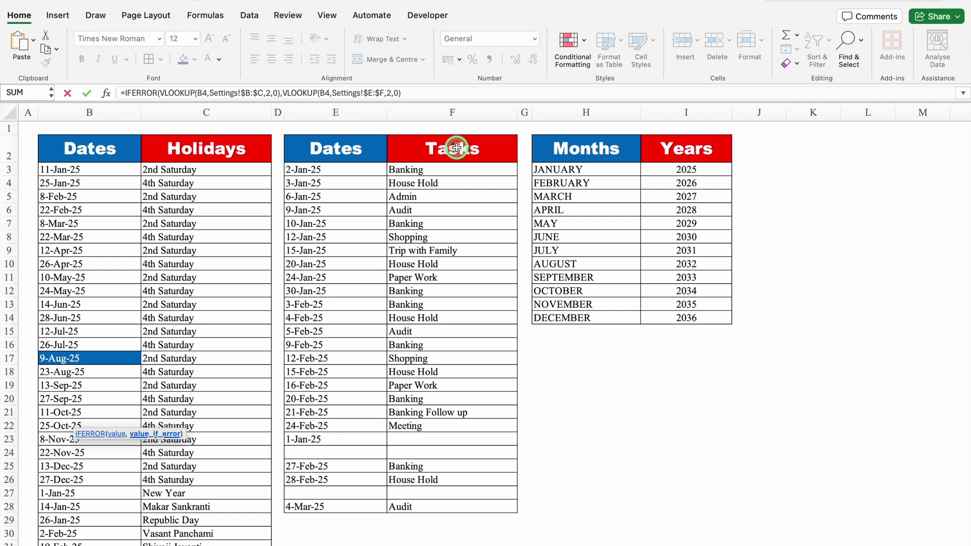
key("Return")
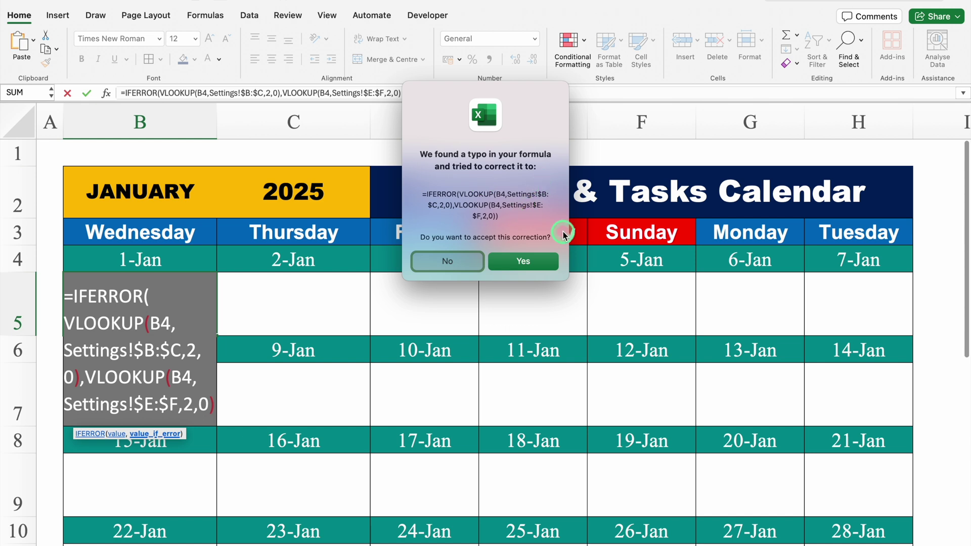
left_click(522, 261)
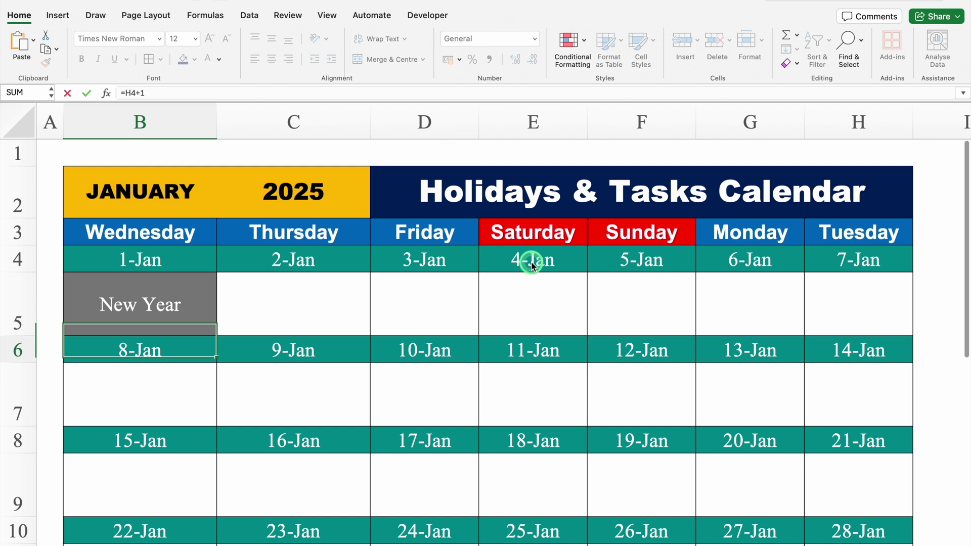
Try filling the combined lookup formula from B5 across to H5, and undo the fill
left_click(216, 335)
left_click_drag(216, 334, 862, 341)
left_click(319, 309)
left_click(558, 312)
key("super+z")
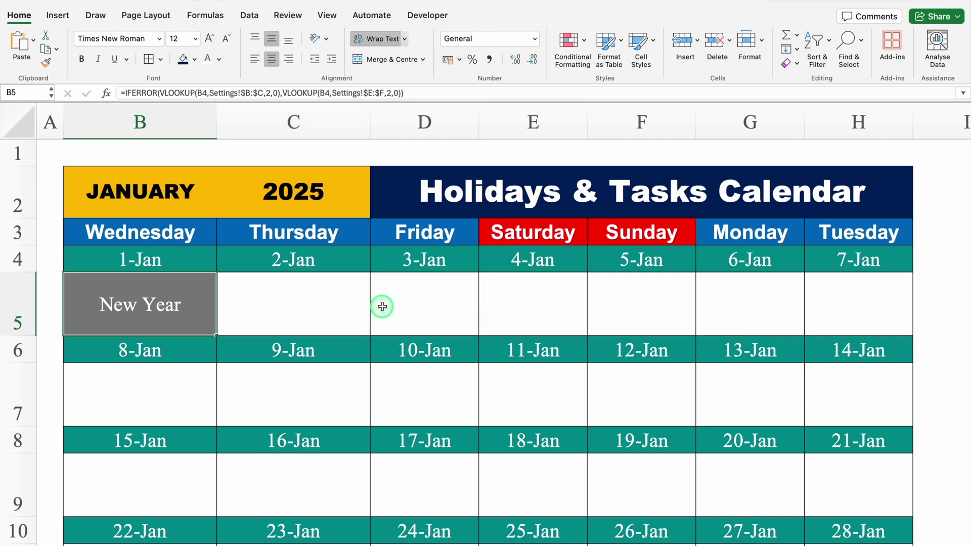
Wrap the B5 formula in IFNA with "" as the fallback, so dates without a holiday or task stay blank
left_click(138, 302)
double_click(137, 300)
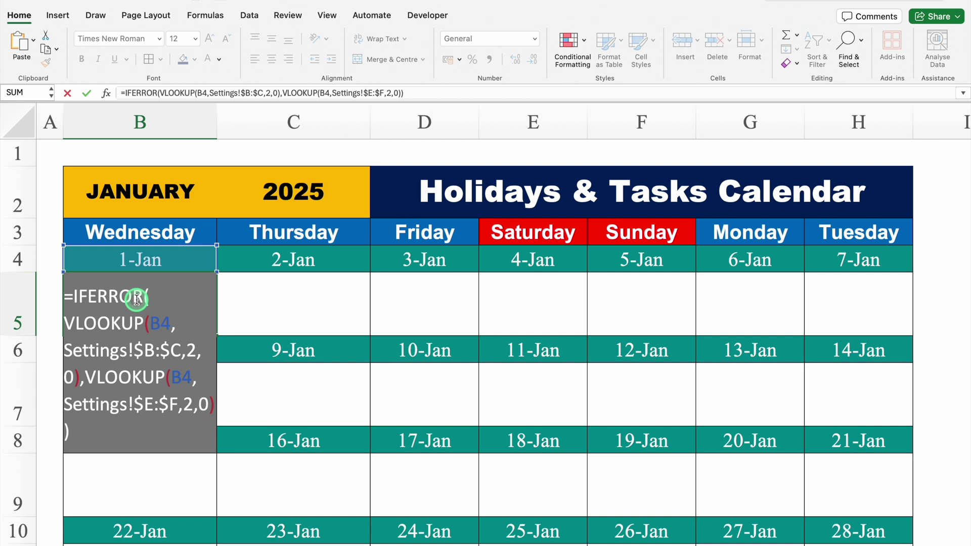
left_click(73, 296)
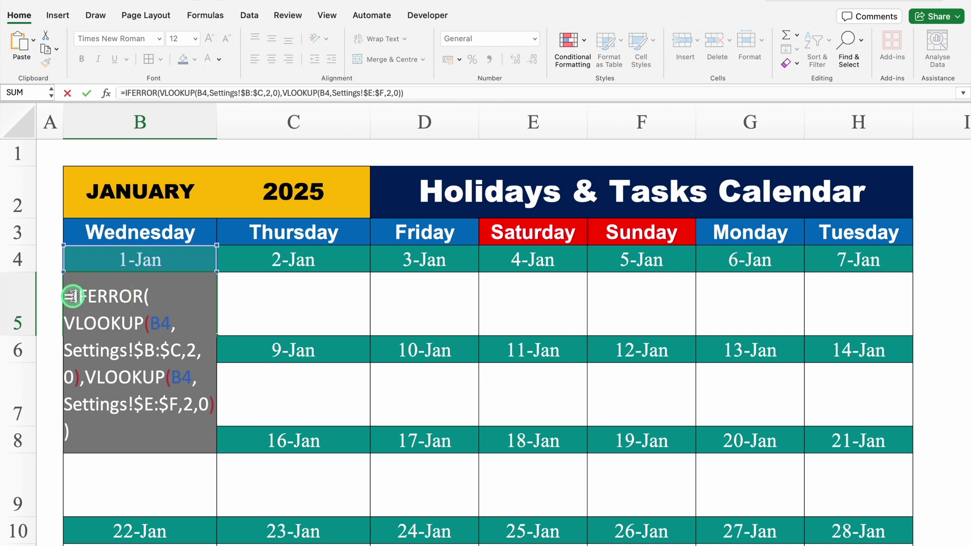
left_click(127, 369)
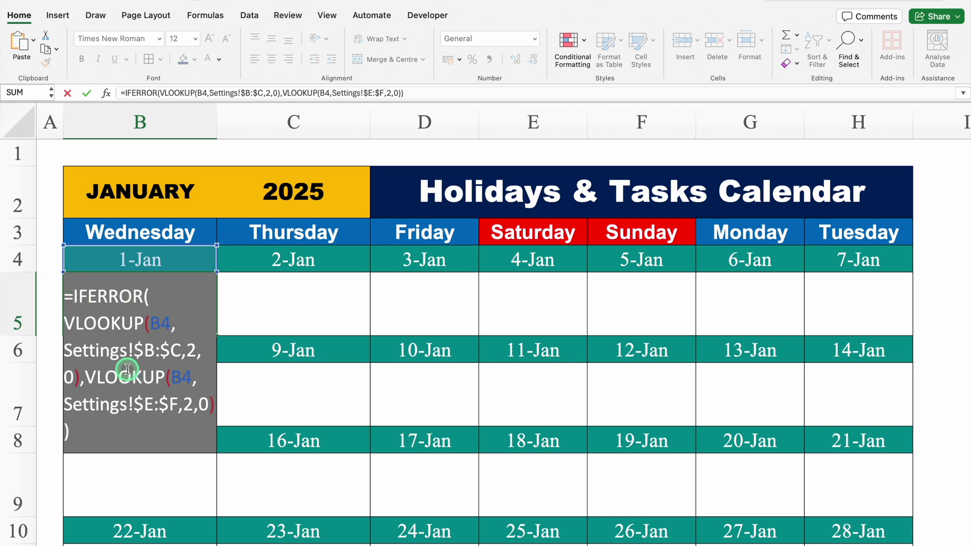
type("if")
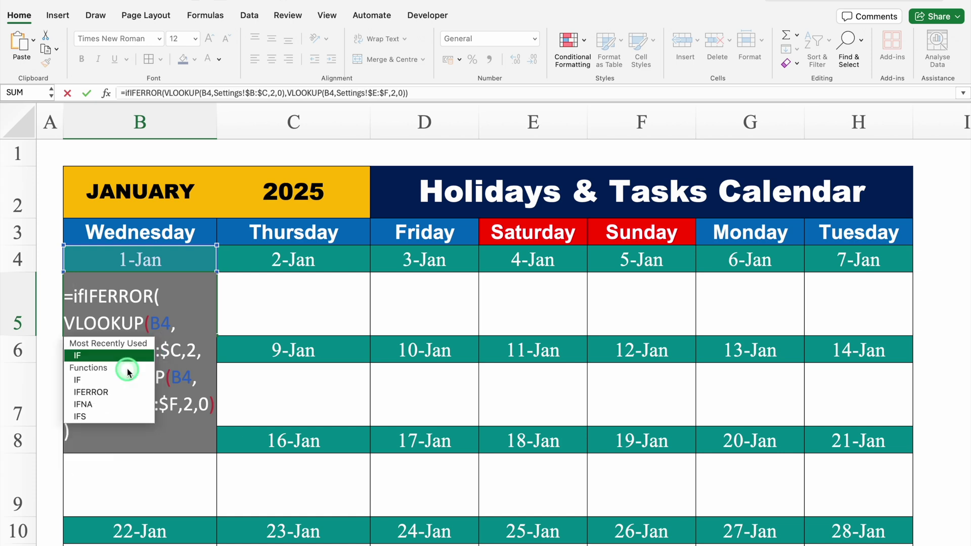
type("na")
double_click(103, 353)
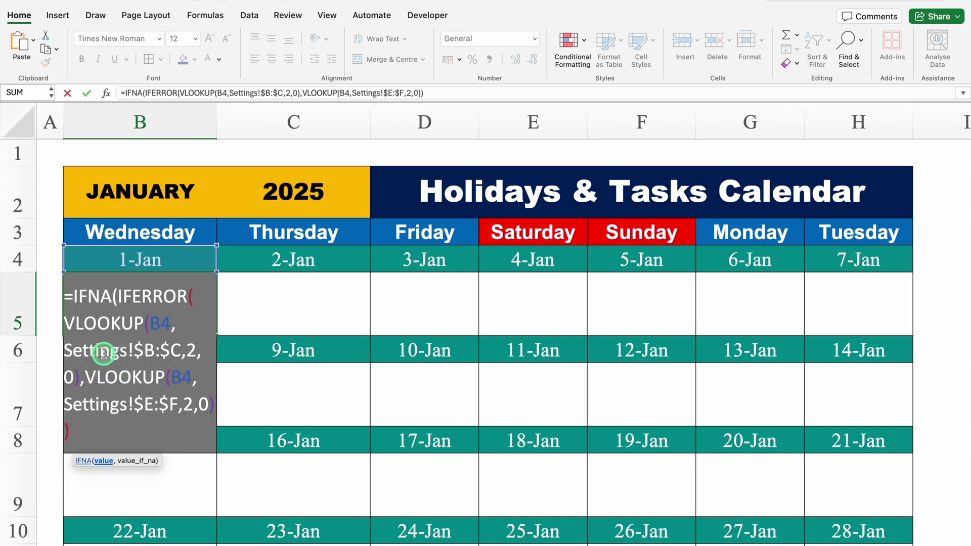
left_click(85, 433)
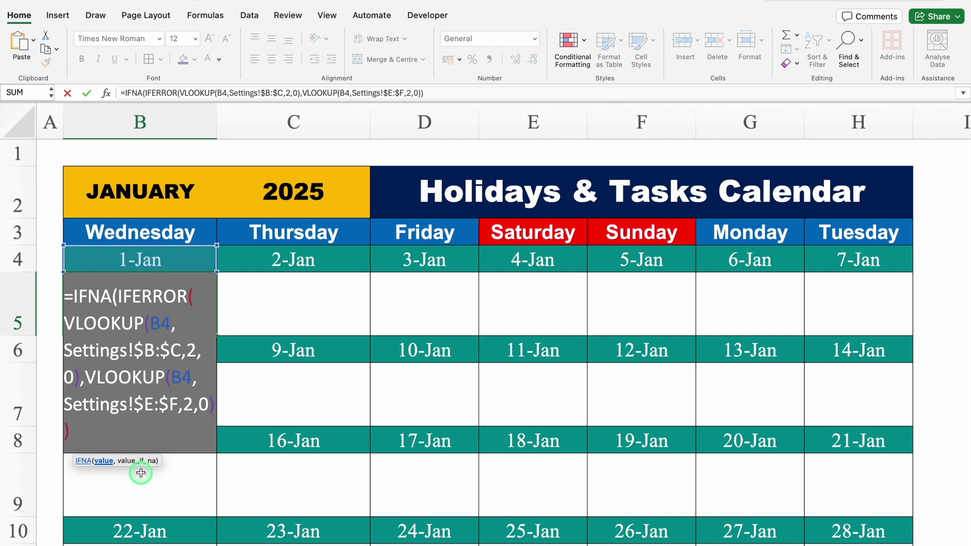
type(",\"\")")
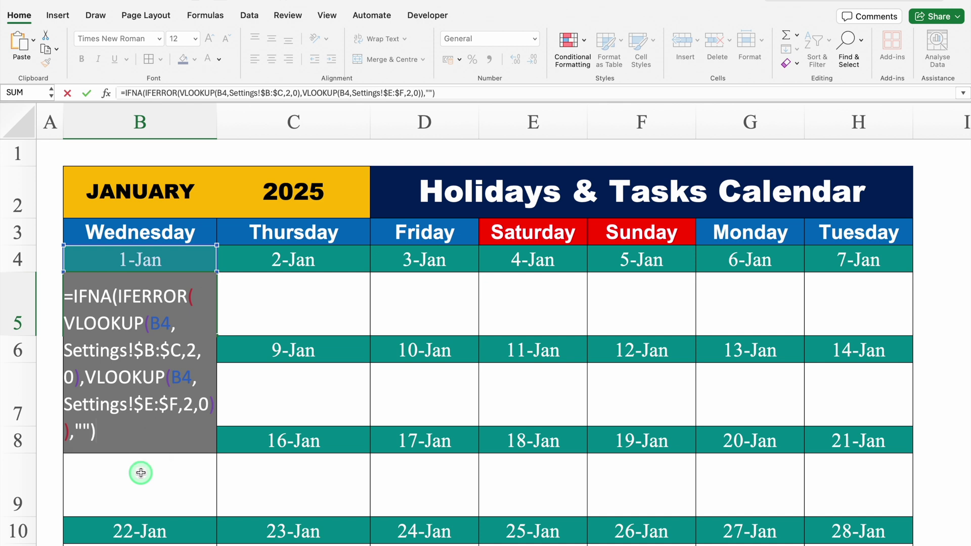
key("Return")
Fill the IFNA lookup formula from B5 across to H5
left_click(159, 322)
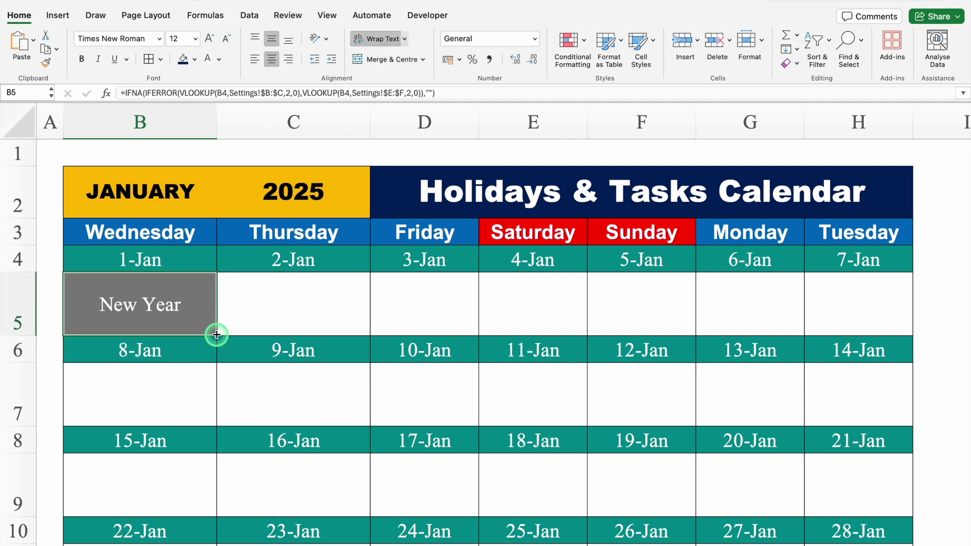
left_click_drag(503, 329, 885, 335)
Edit the not-blank conditional formatting rule for B5:H5 and change its fill to light grey
left_click(183, 322)
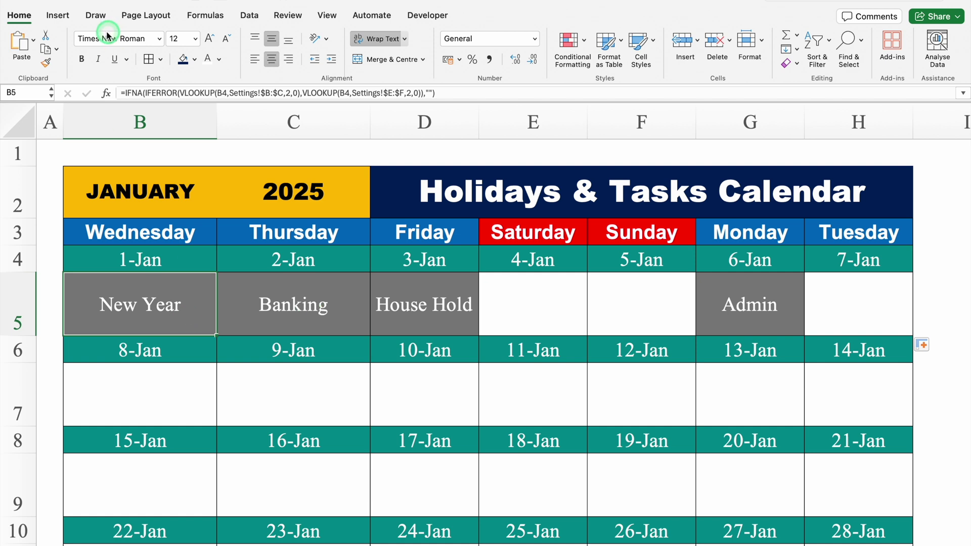
left_click(570, 43)
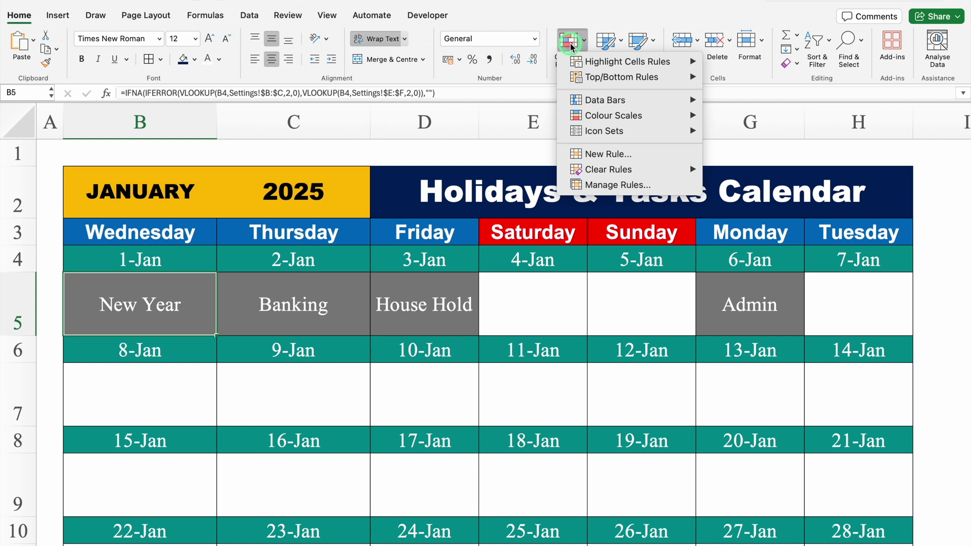
left_click(653, 186)
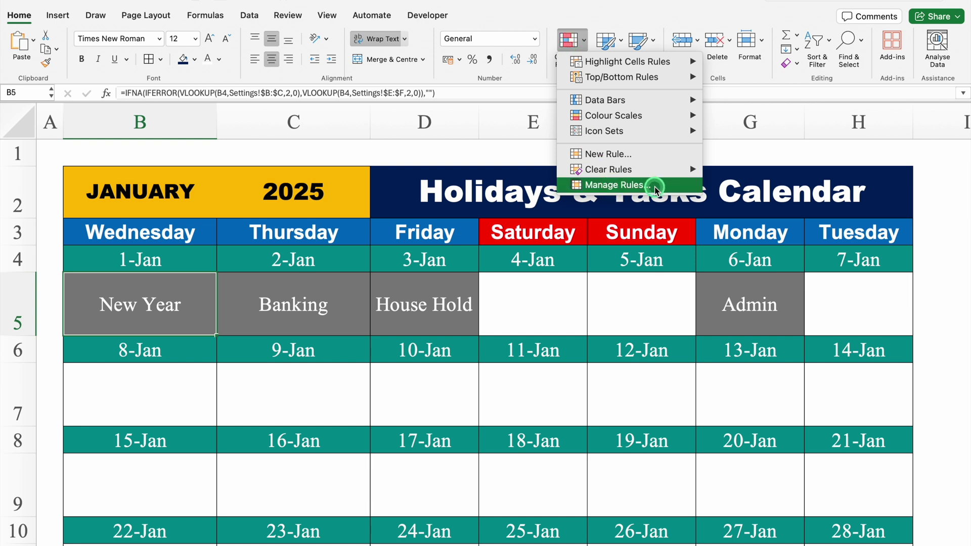
left_click(340, 144)
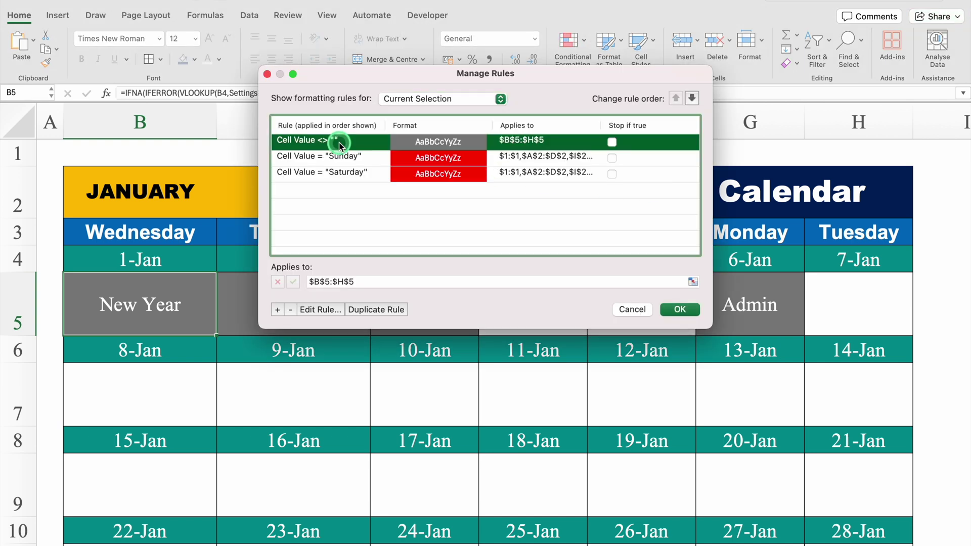
left_click(326, 309)
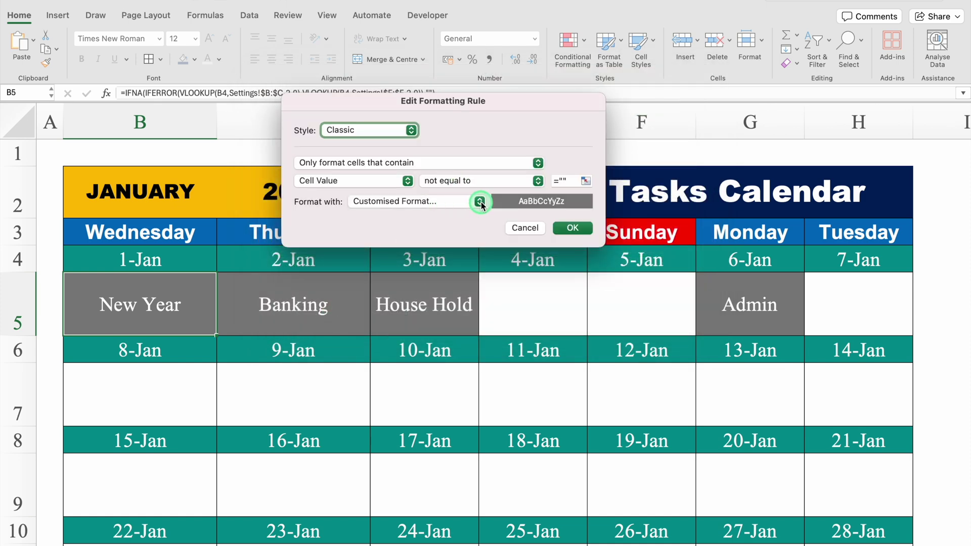
left_click(480, 202)
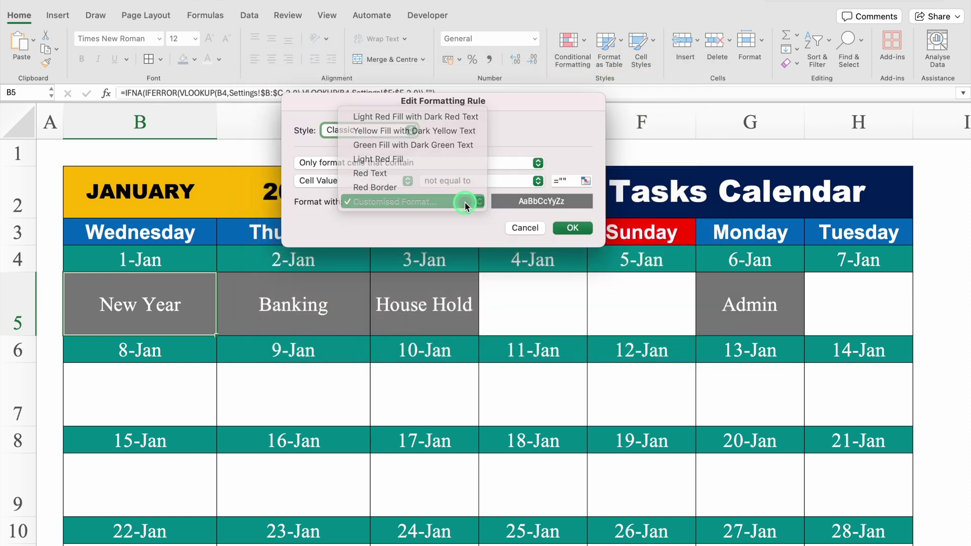
left_click(472, 202)
left_click(547, 67)
left_click(447, 116)
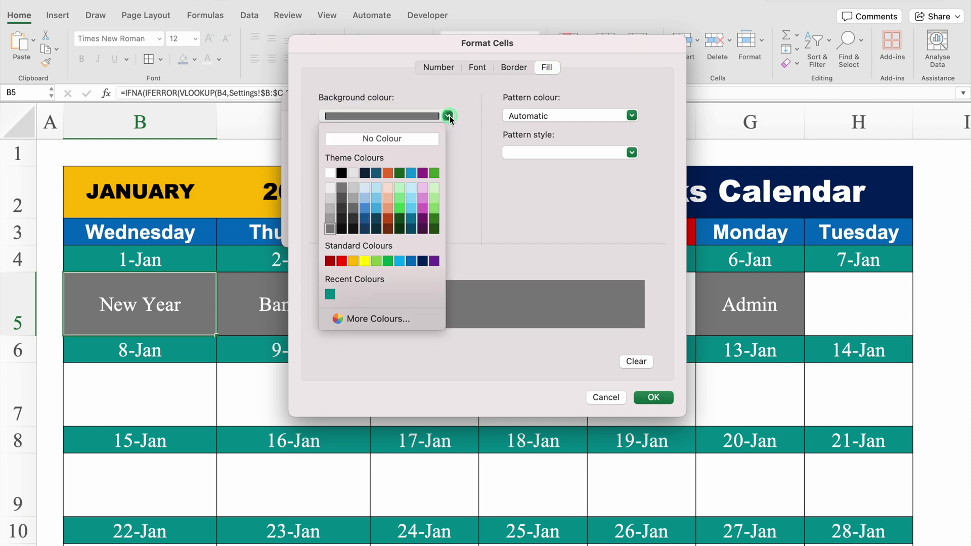
left_click(329, 198)
Set the not-blank rule's font colour to black and apply the rule changes
left_click(475, 67)
left_click(570, 207)
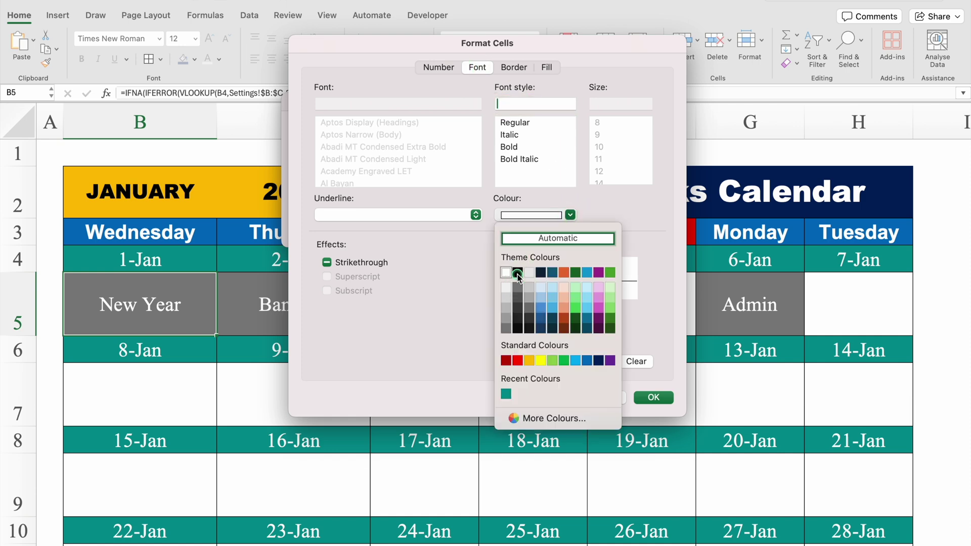
left_click(516, 275)
left_click(652, 397)
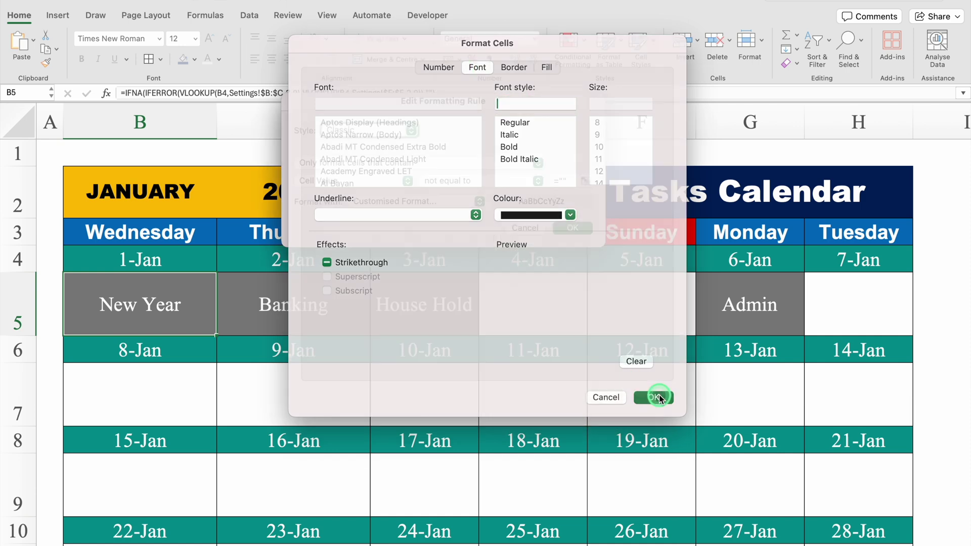
left_click(574, 228)
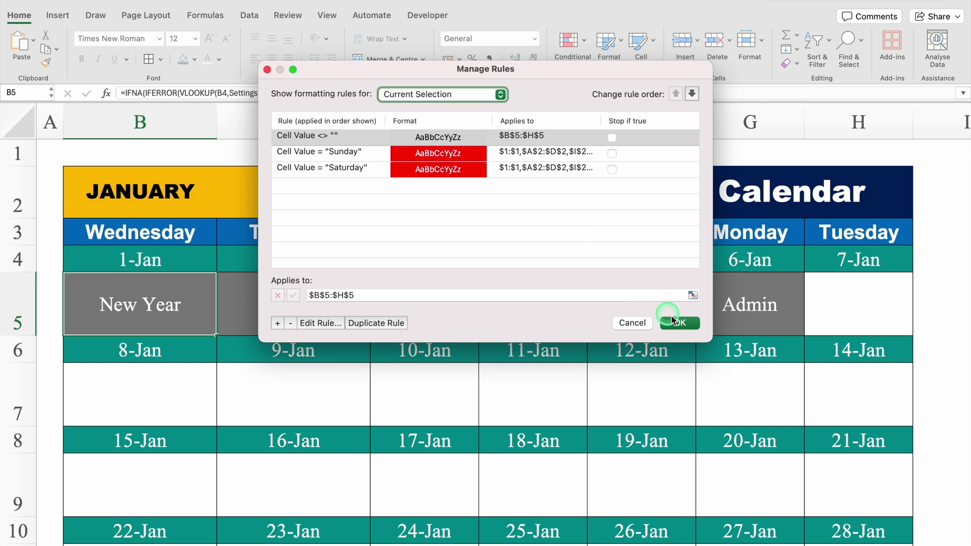
left_click(685, 323)
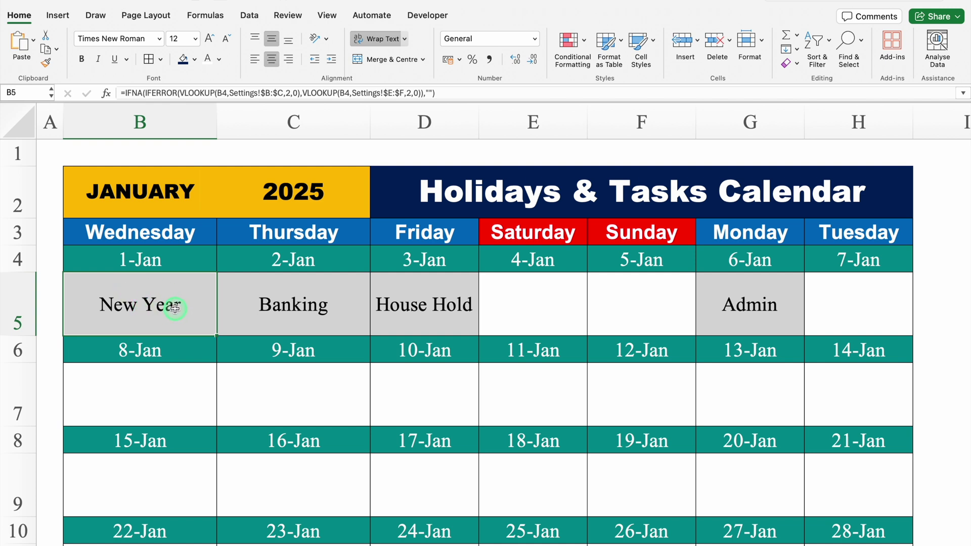
Copy the lookup cells B5:H5 into the entry rows starting at B7, B9, B11 and B13
left_click_drag(175, 309, 829, 288)
key("super+c")
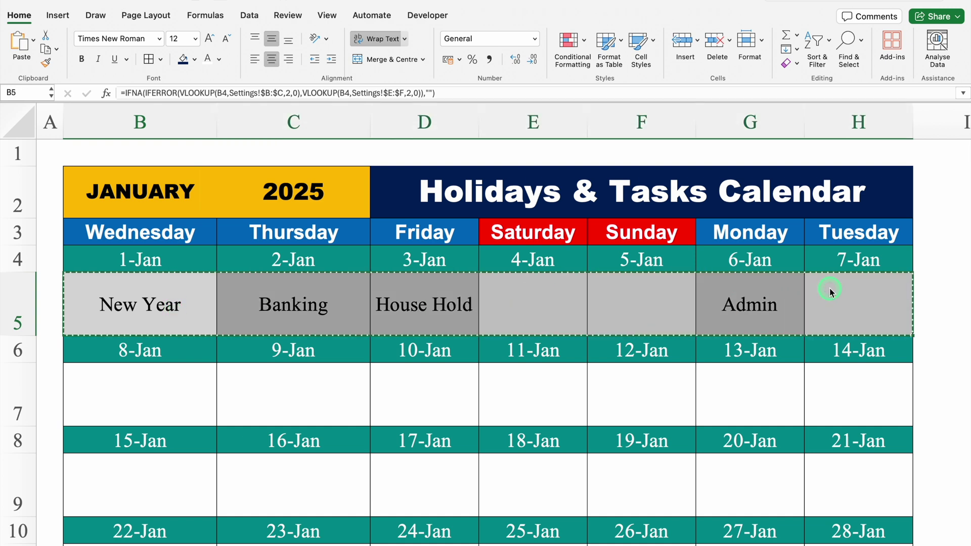
left_click(186, 393)
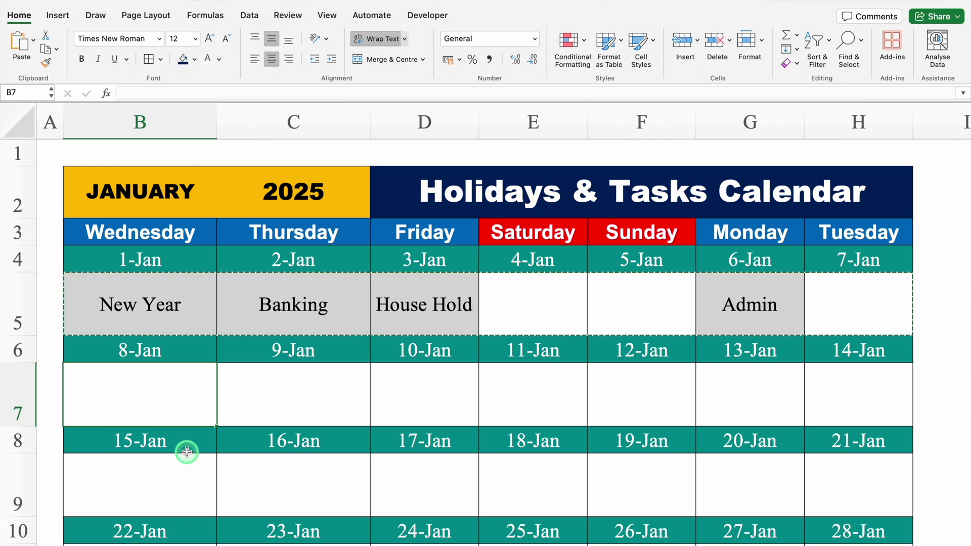
key("super+v")
left_click(158, 482)
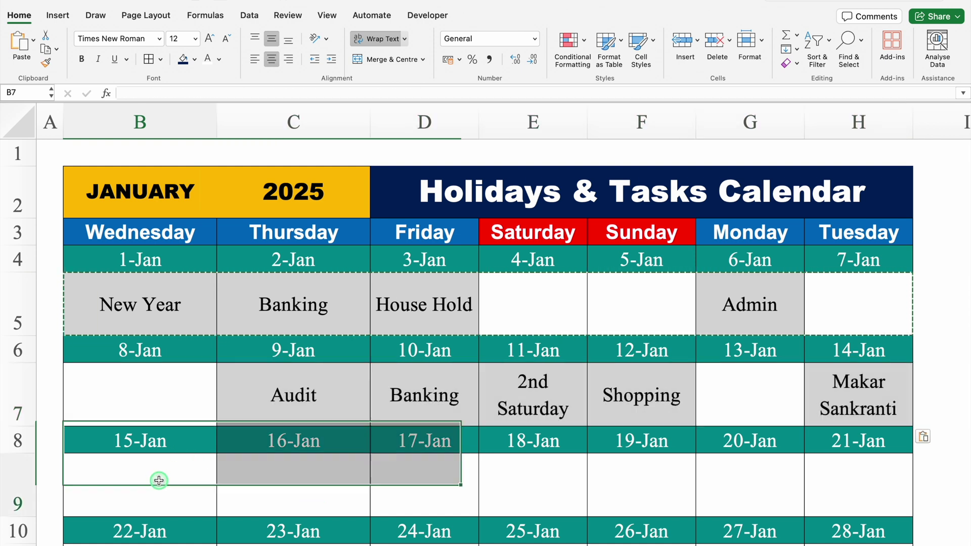
key("super+v")
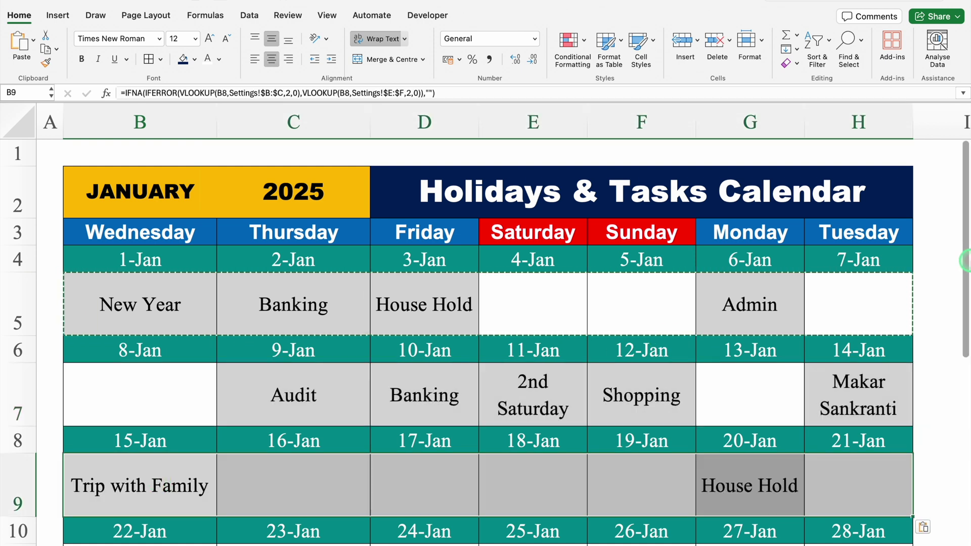
left_click_drag(965, 236, 967, 318)
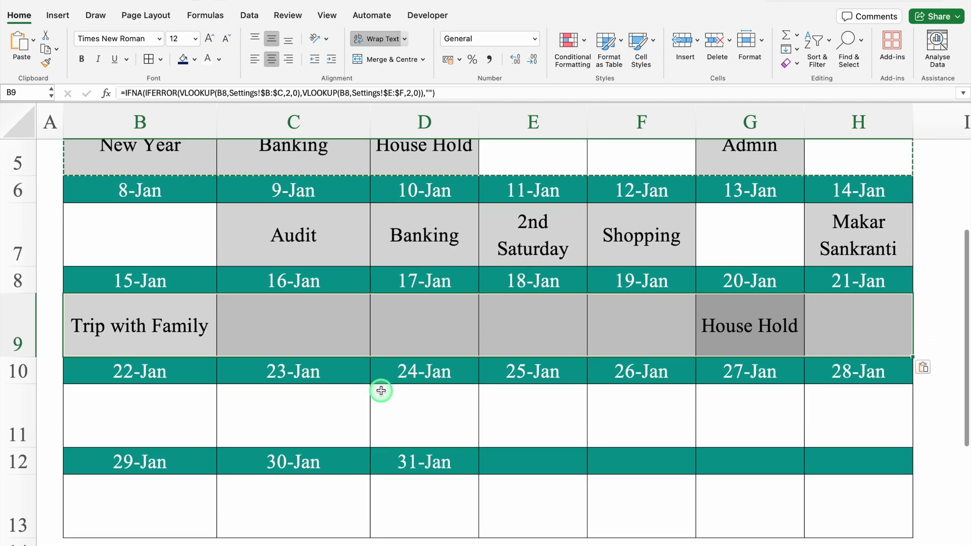
left_click(152, 412)
key("super+v")
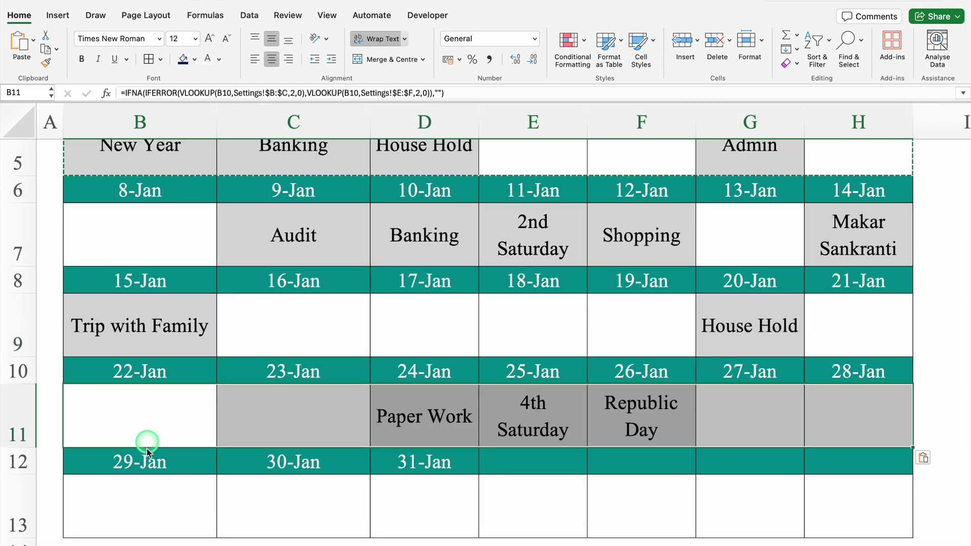
left_click(153, 508)
key("super+v")
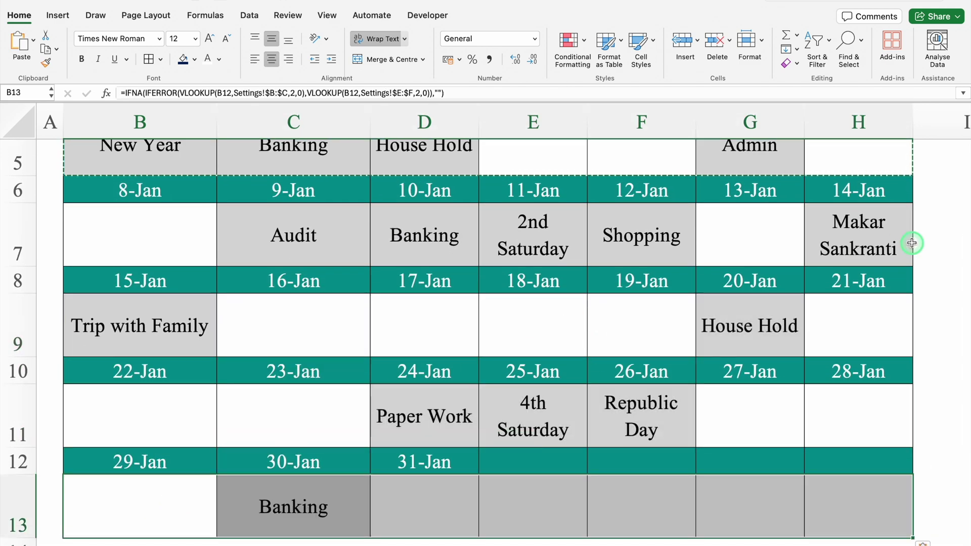
Set columns B through H to one equal width, slightly wider than column C, so longer entries fit on one line
left_click_drag(961, 295, 960, 168)
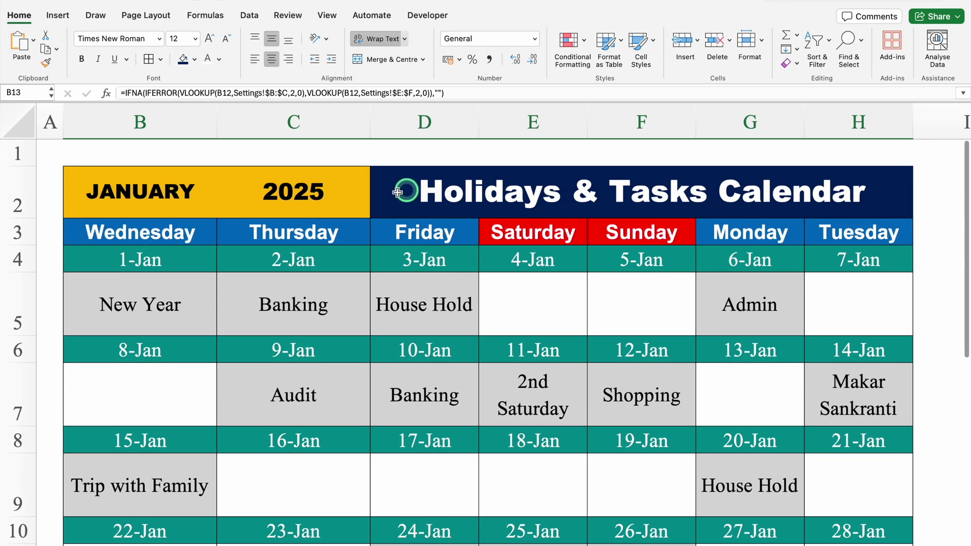
left_click(361, 203)
left_click_drag(152, 115, 875, 110)
left_click_drag(370, 123, 371, 123)
left_click(884, 401)
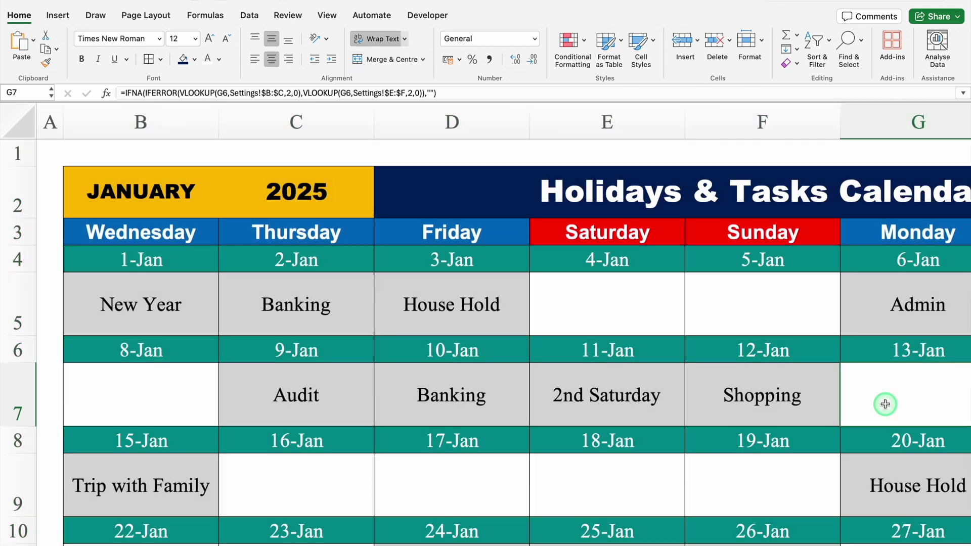
scroll(834, 487, "down", 3)
left_click(904, 487)
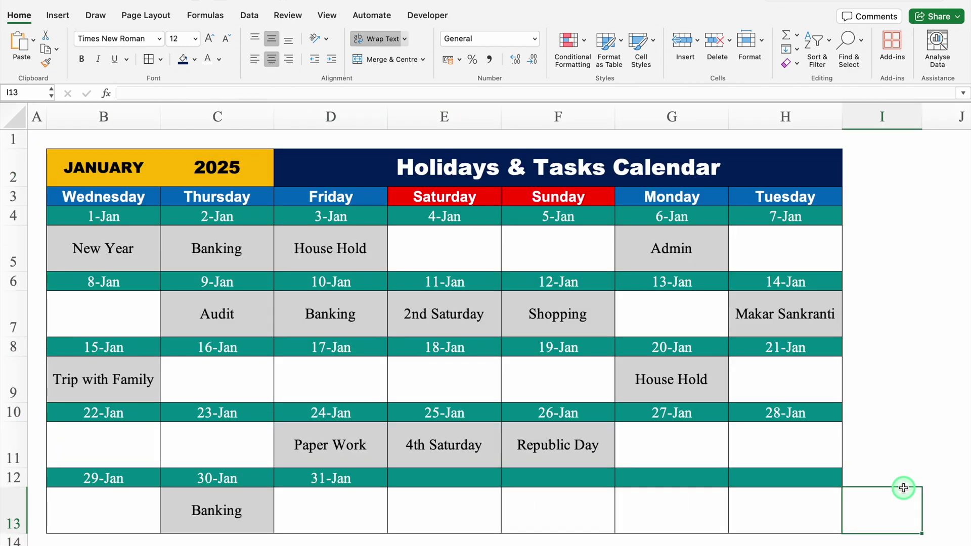
Test the month drop-down in B2 by choosing FEBRUARY, and set it back to JANUARY
left_click(131, 173)
left_click(166, 181)
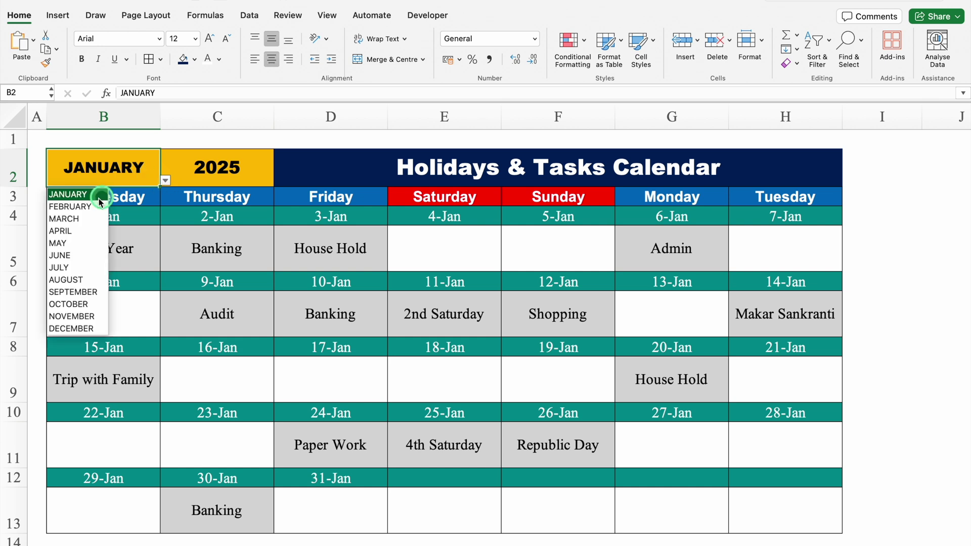
left_click(92, 208)
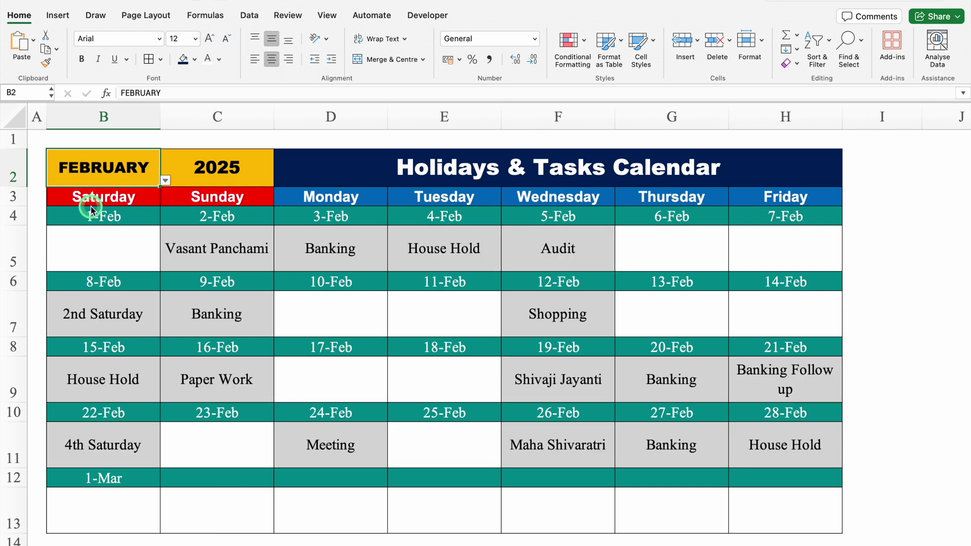
left_click(166, 180)
left_click(68, 194)
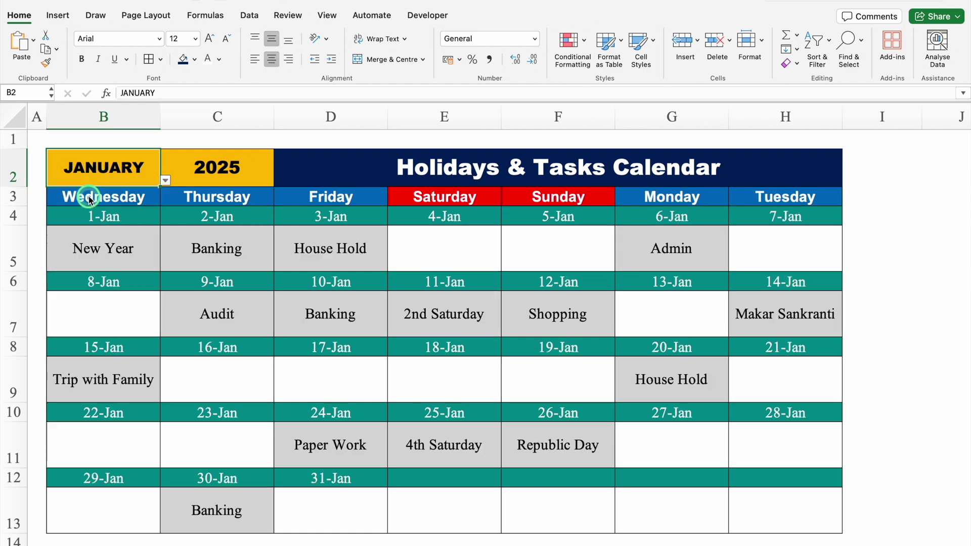
Add the task Monk dated 4-Jan in E24:F24 of the Settings sheet, and return to the calendar sheet
left_click(439, 248)
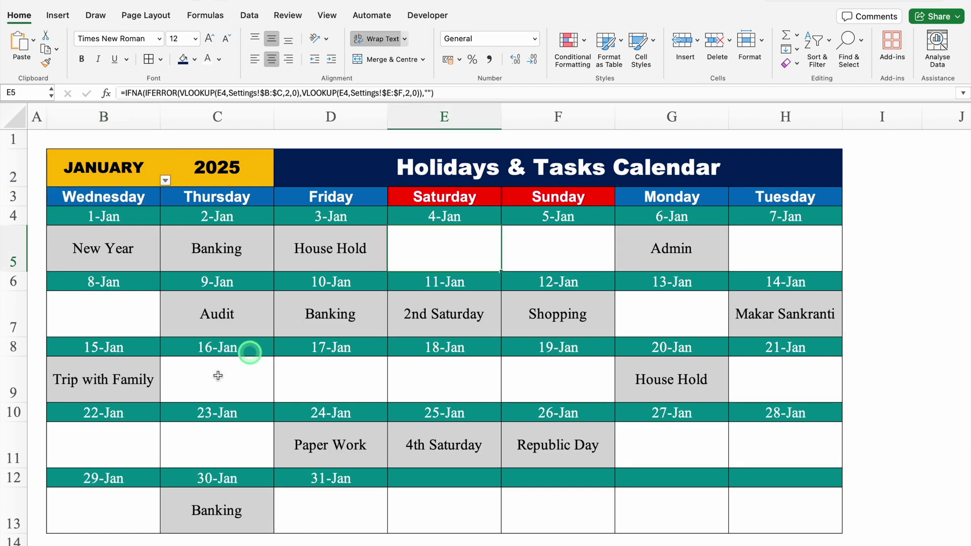
left_click(69, 545)
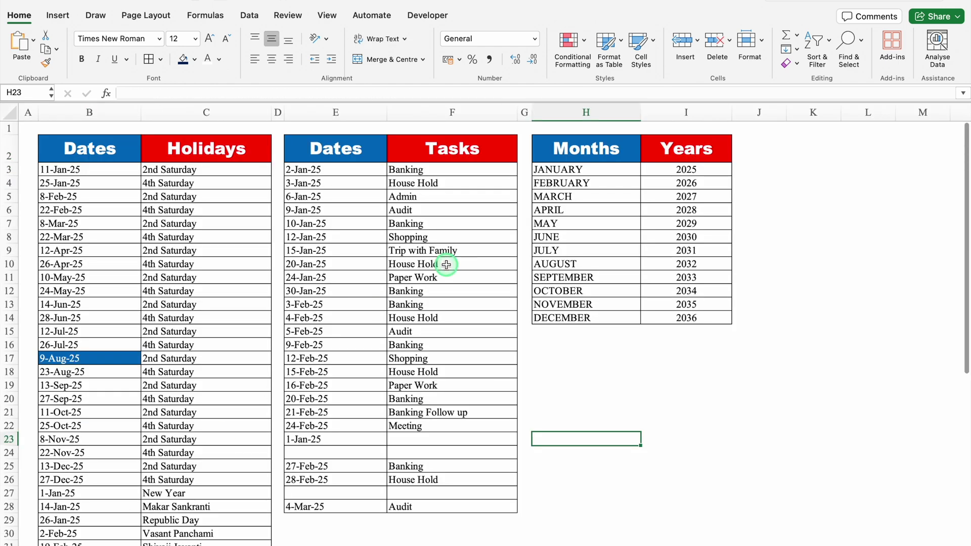
left_click(318, 452)
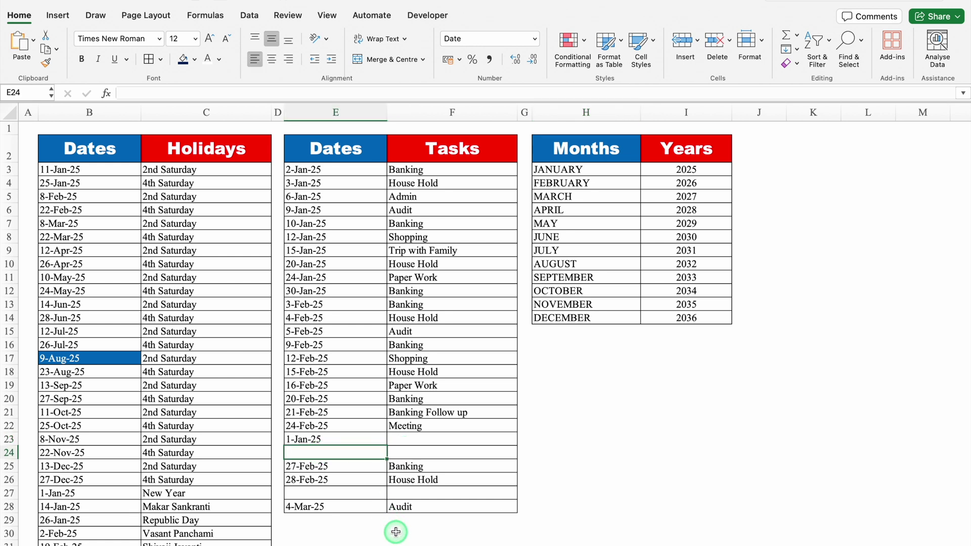
type("4-Jan")
key("Return")
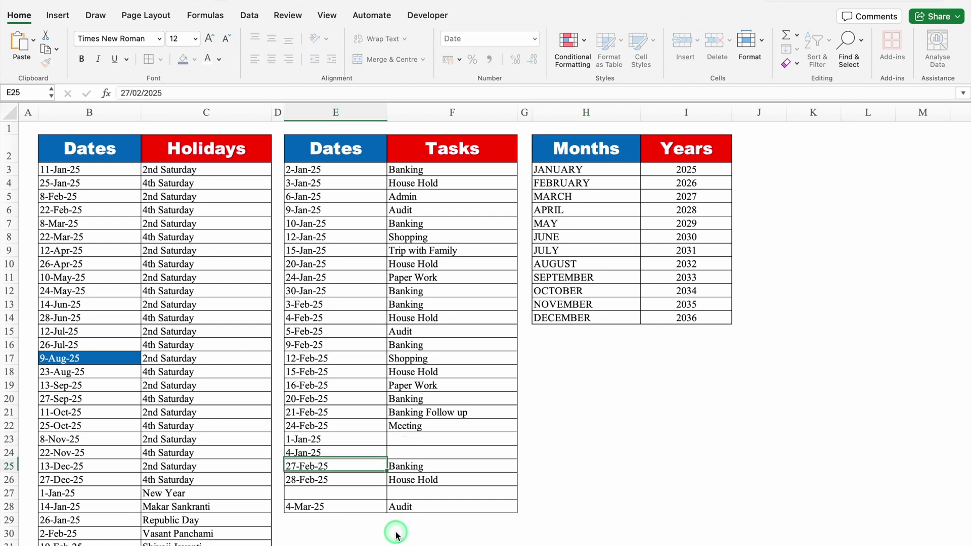
key("Up")
key("Right")
type("Mo")
key("Return")
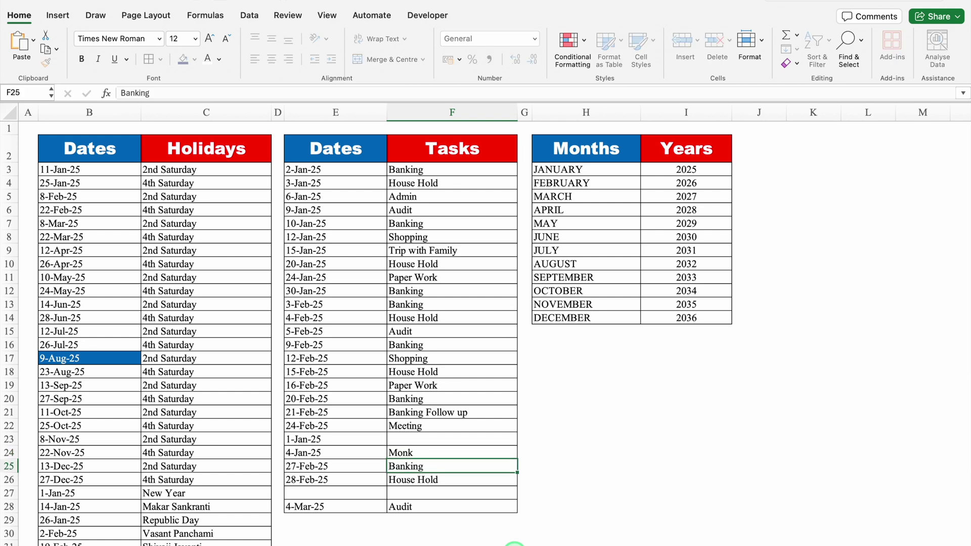
key("ctrl+Page_Up")
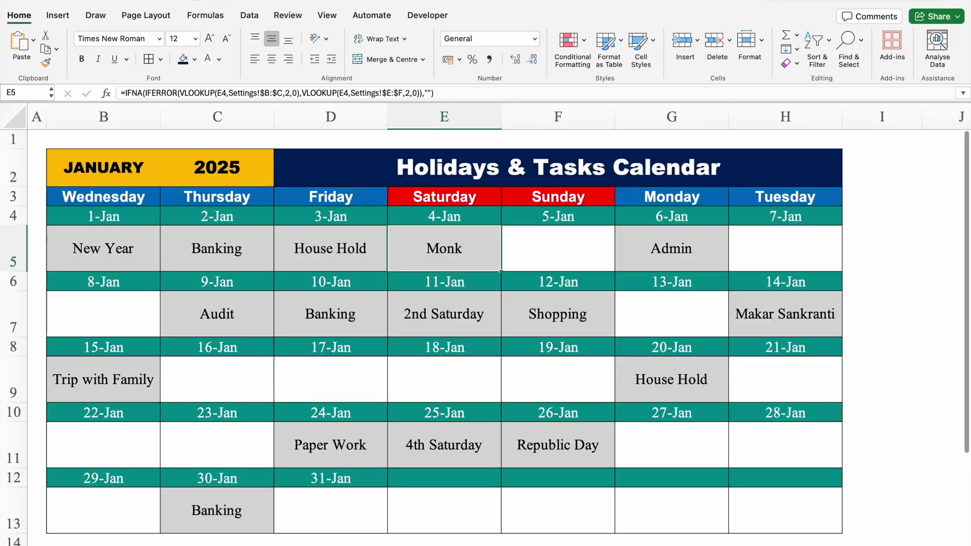